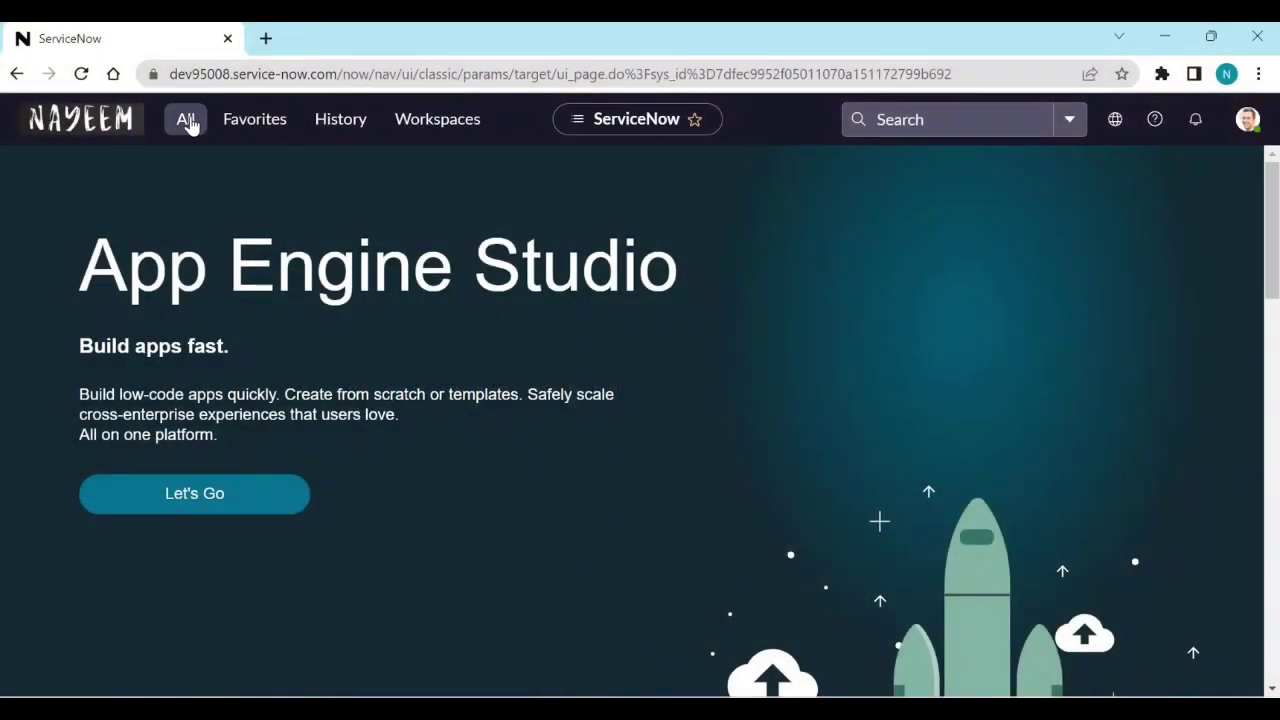
Find Maintain Items in the navigator and open the Create User catalog item in a separate browser tab.
left_click(186, 122)
left_click(177, 175)
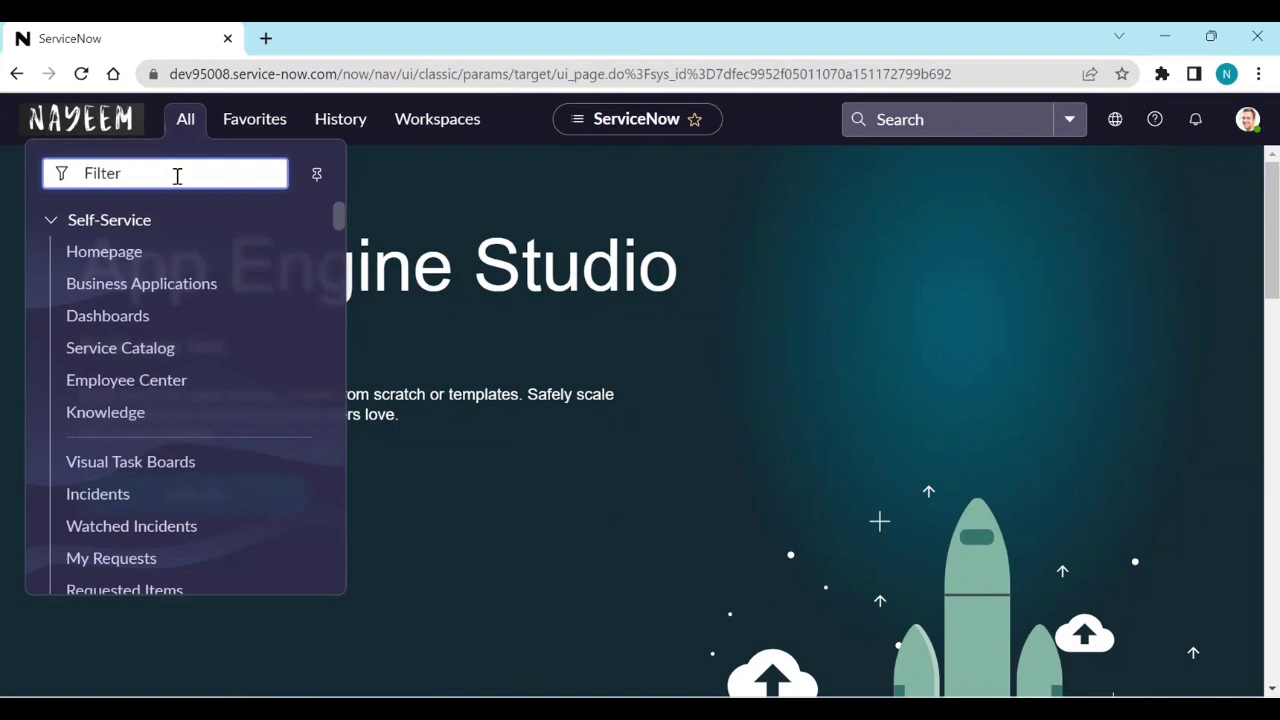
type("maint")
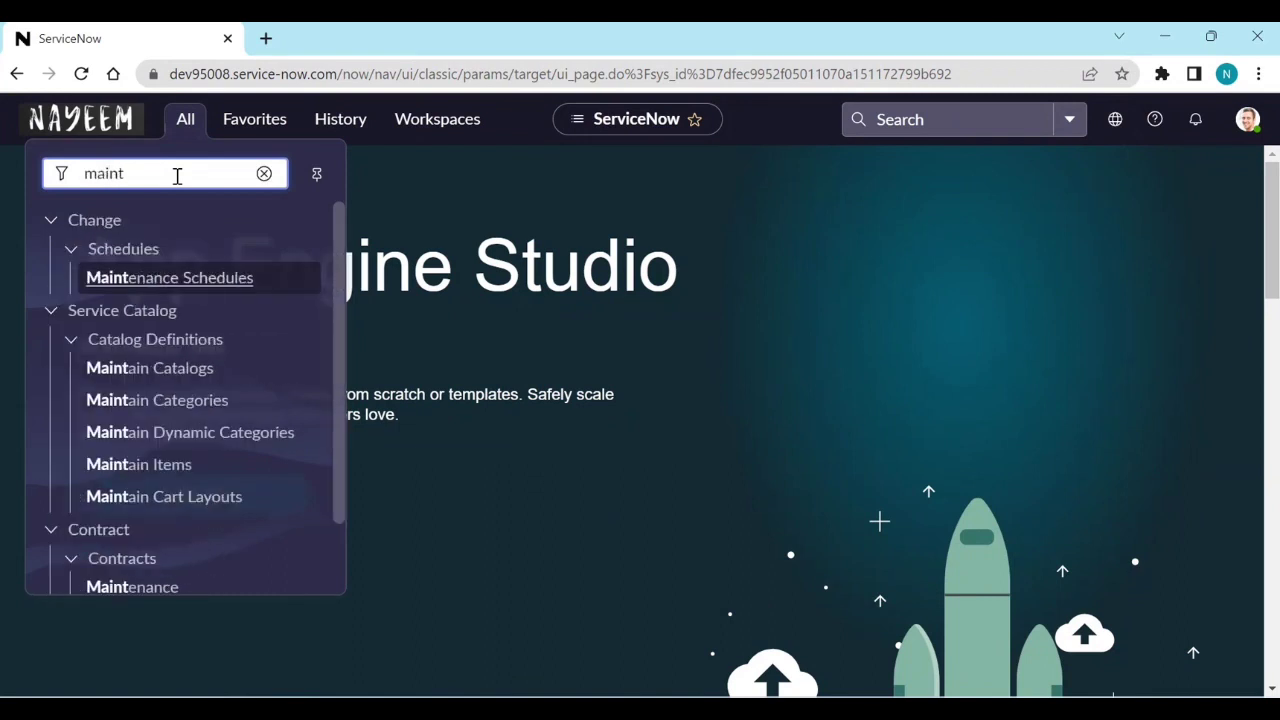
left_click(157, 468)
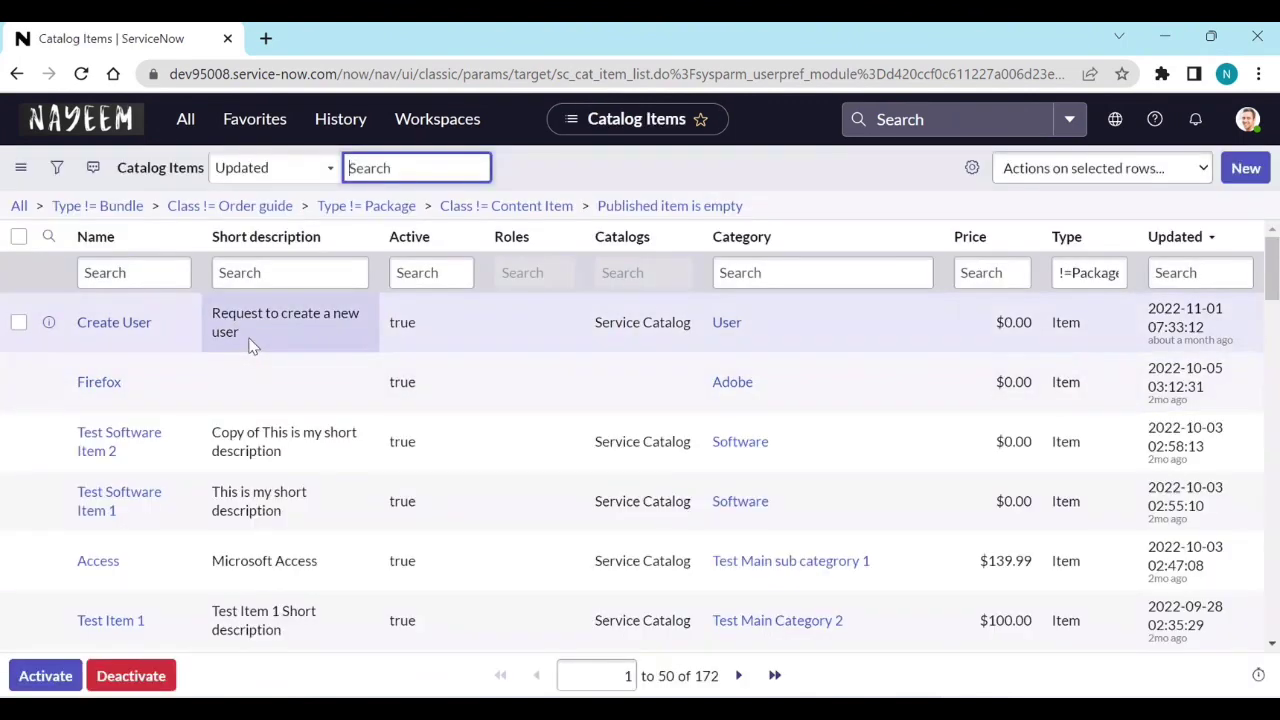
middle_click(118, 334)
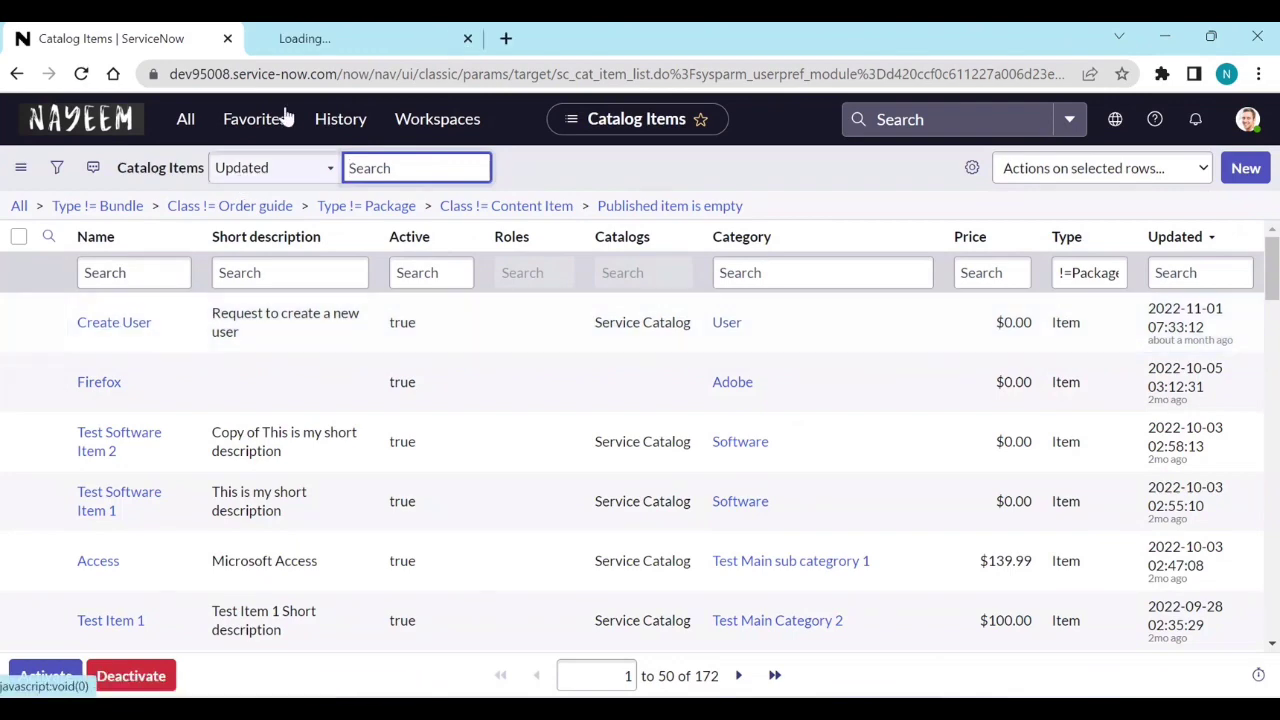
left_click(310, 45)
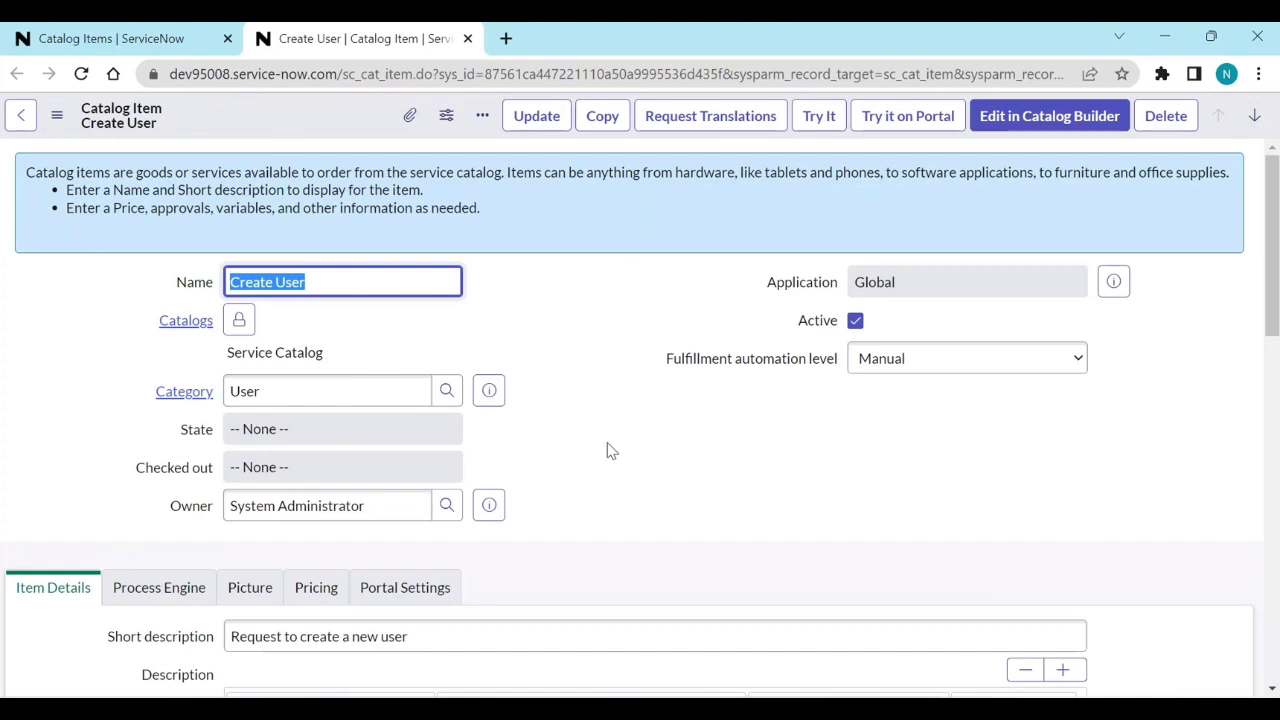
Preview the Create User item on the portal and examine its First Name and Email fields.
left_click(910, 118)
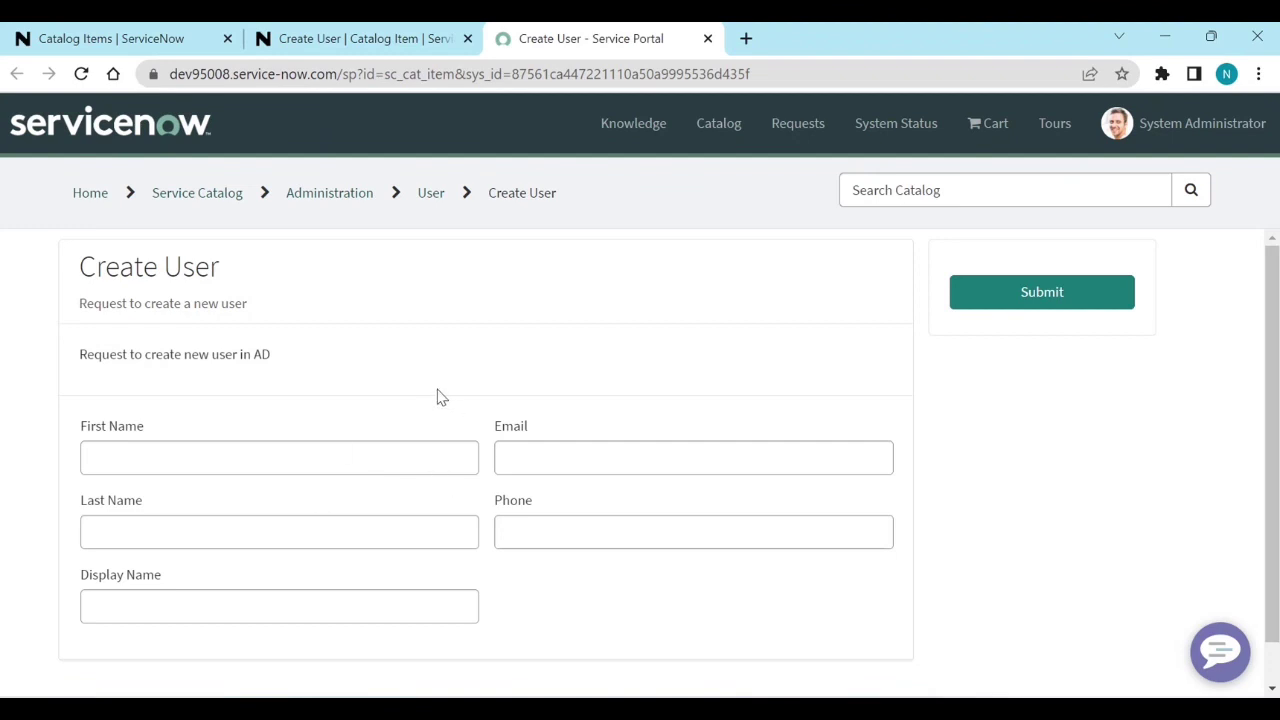
left_click_drag(146, 430, 82, 430)
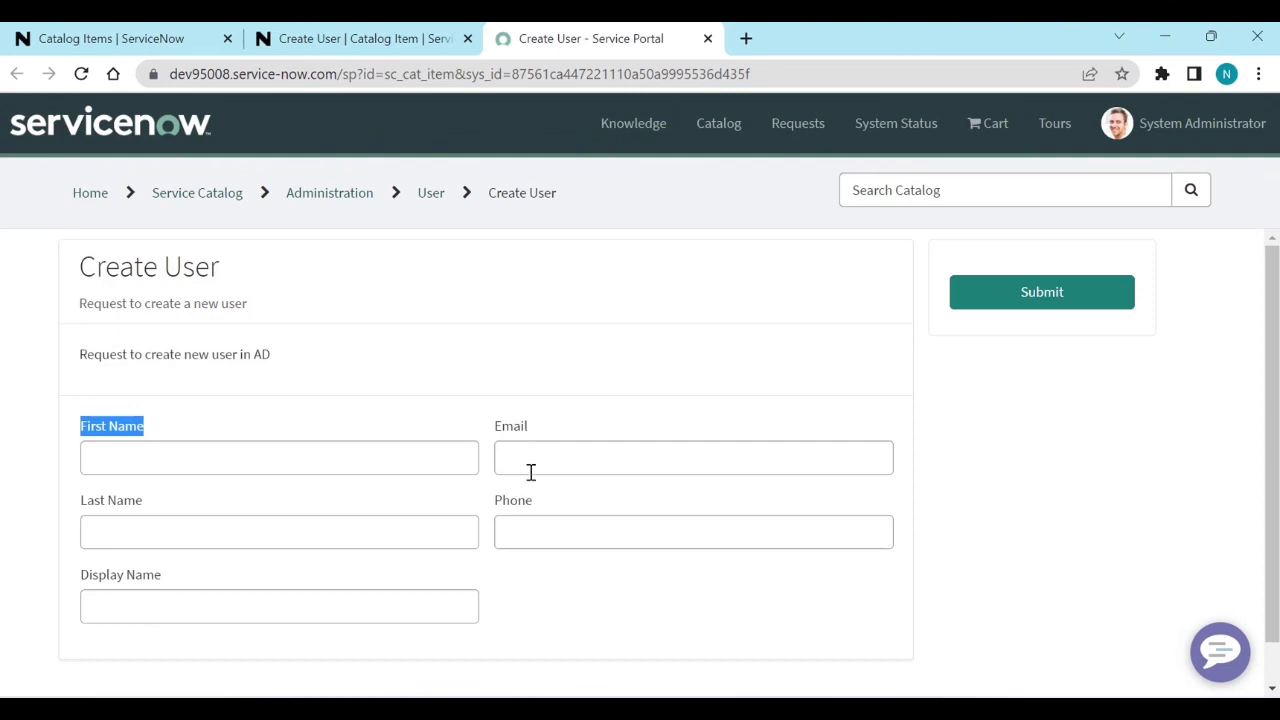
left_click_drag(529, 429, 500, 434)
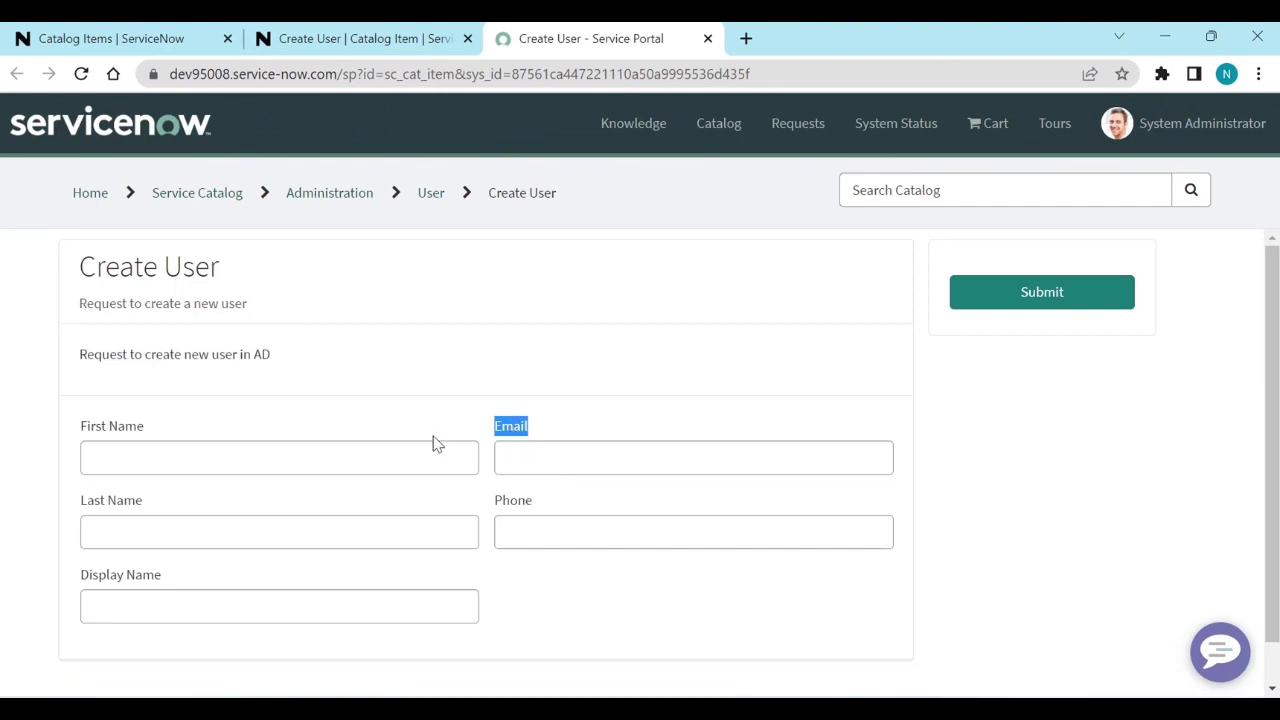
left_click_drag(150, 435, 80, 437)
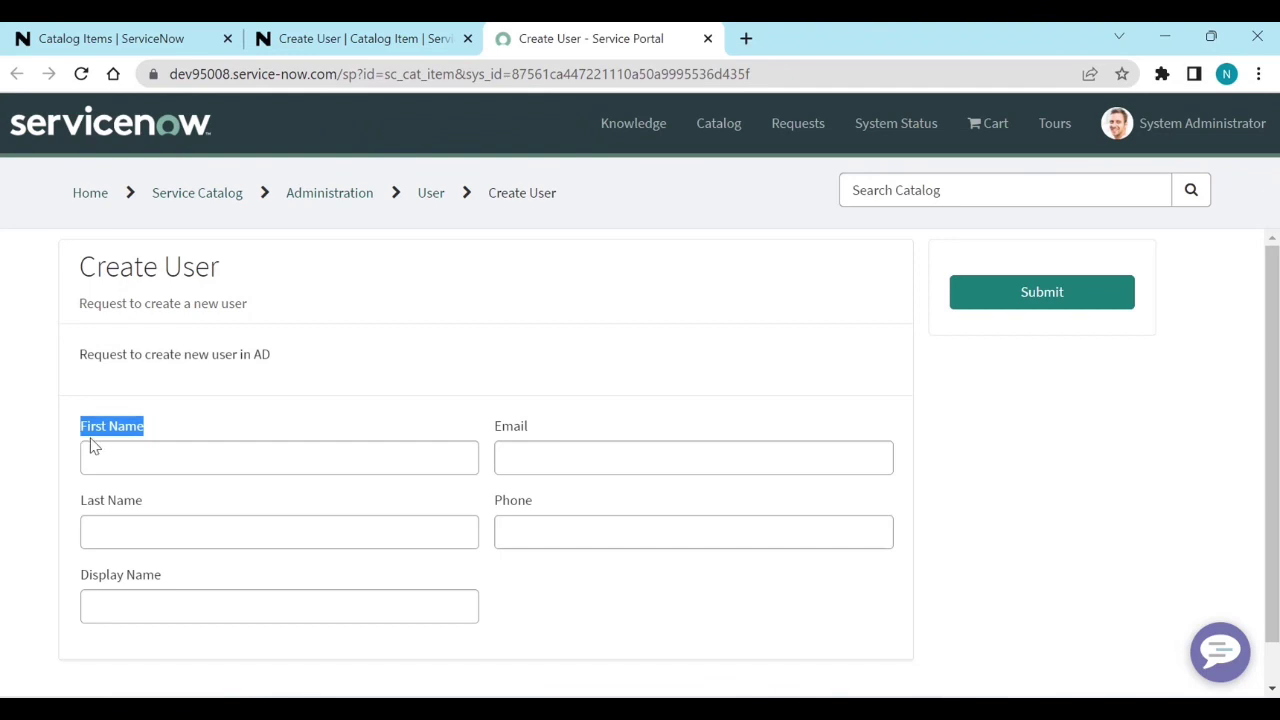
Start a new catalog UI policy for the Create User catalog item.
left_click(320, 38)
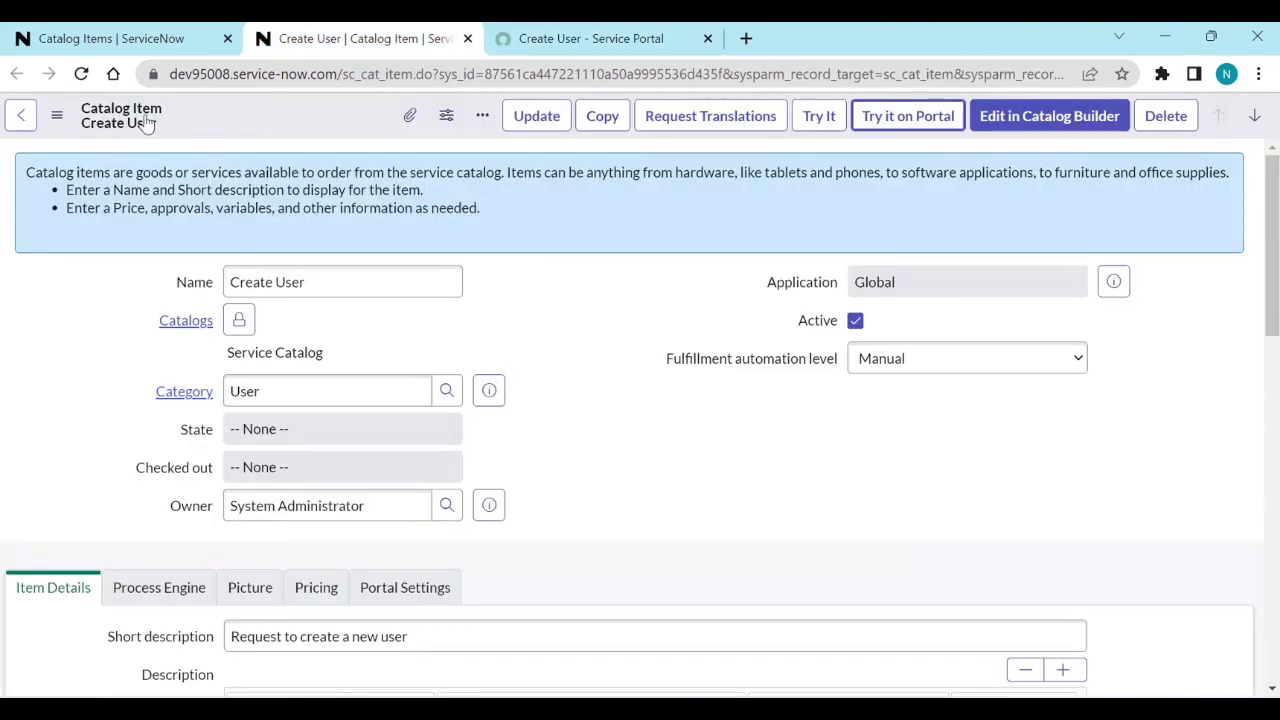
scroll(484, 410, "down", 10)
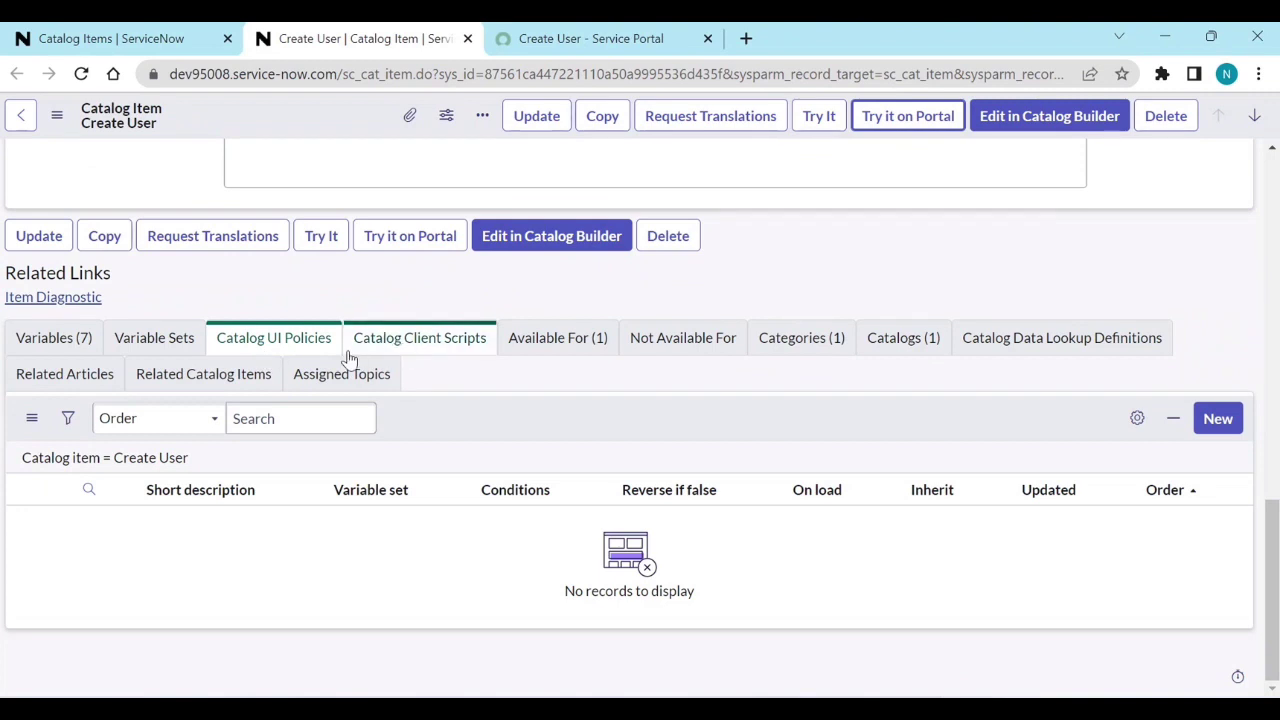
left_click(1218, 420)
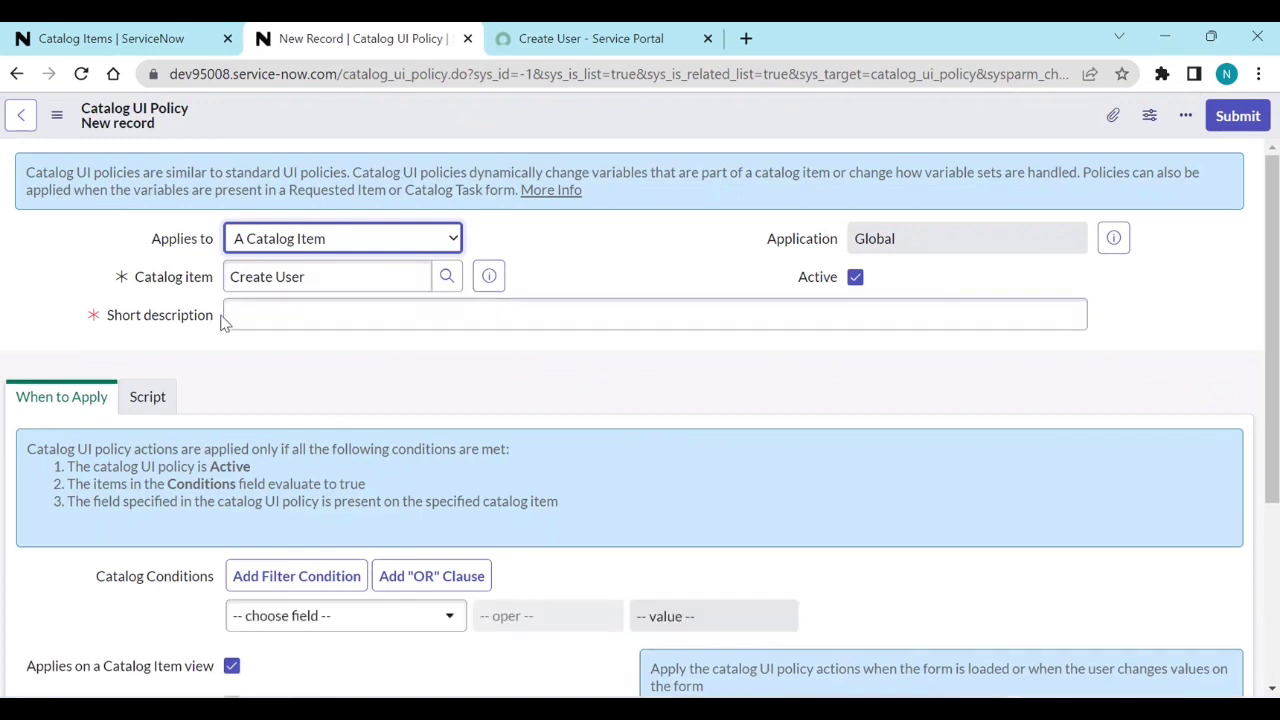
Enter "Make Fields Manadatory" as the short description of the catalog UI policy.
left_click(282, 317)
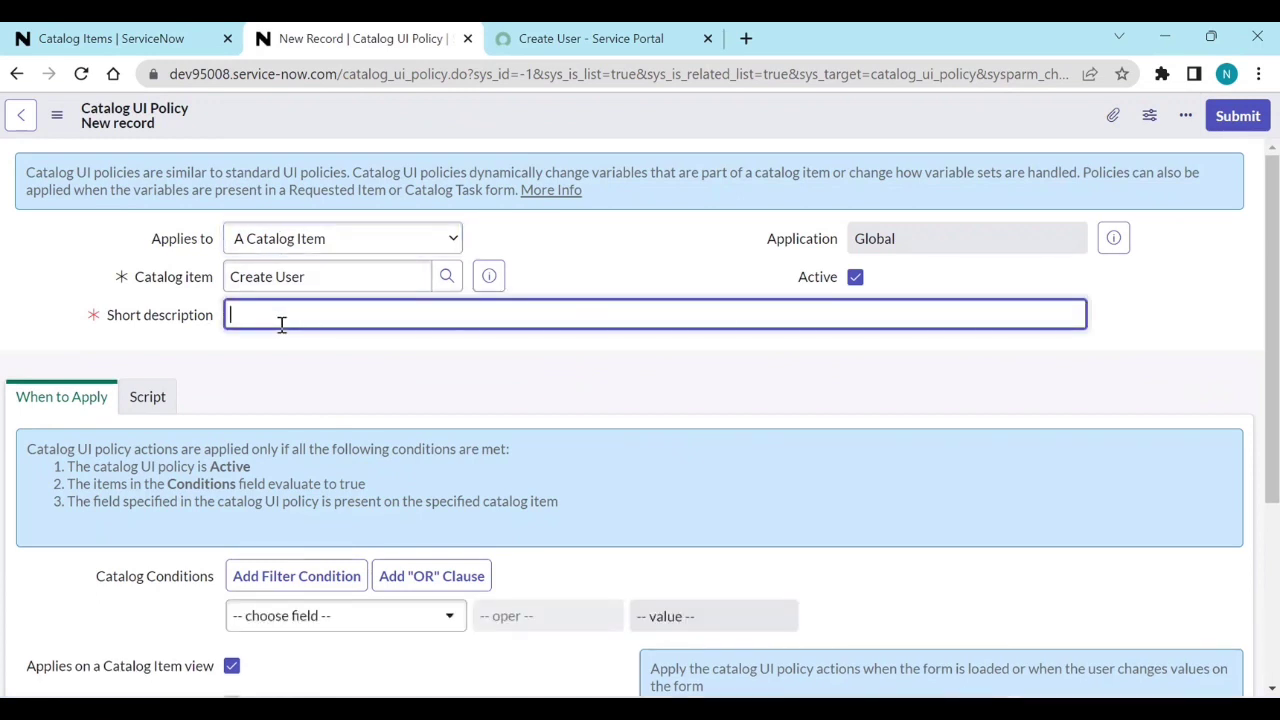
type("Ma")
type("ke mand")
type("atory")
key("BackSpace")
key("BackSpace")
key("BackSpace")
type("Fields Manadator")
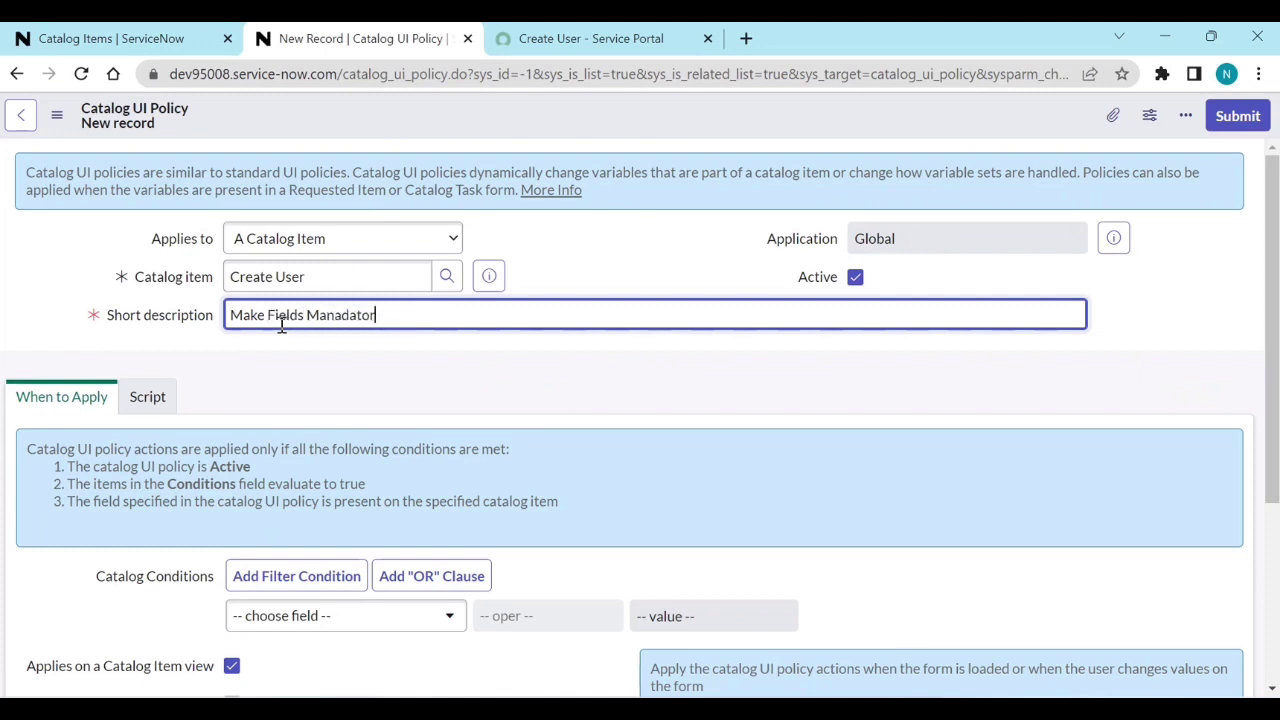
type("y")
left_click(315, 352)
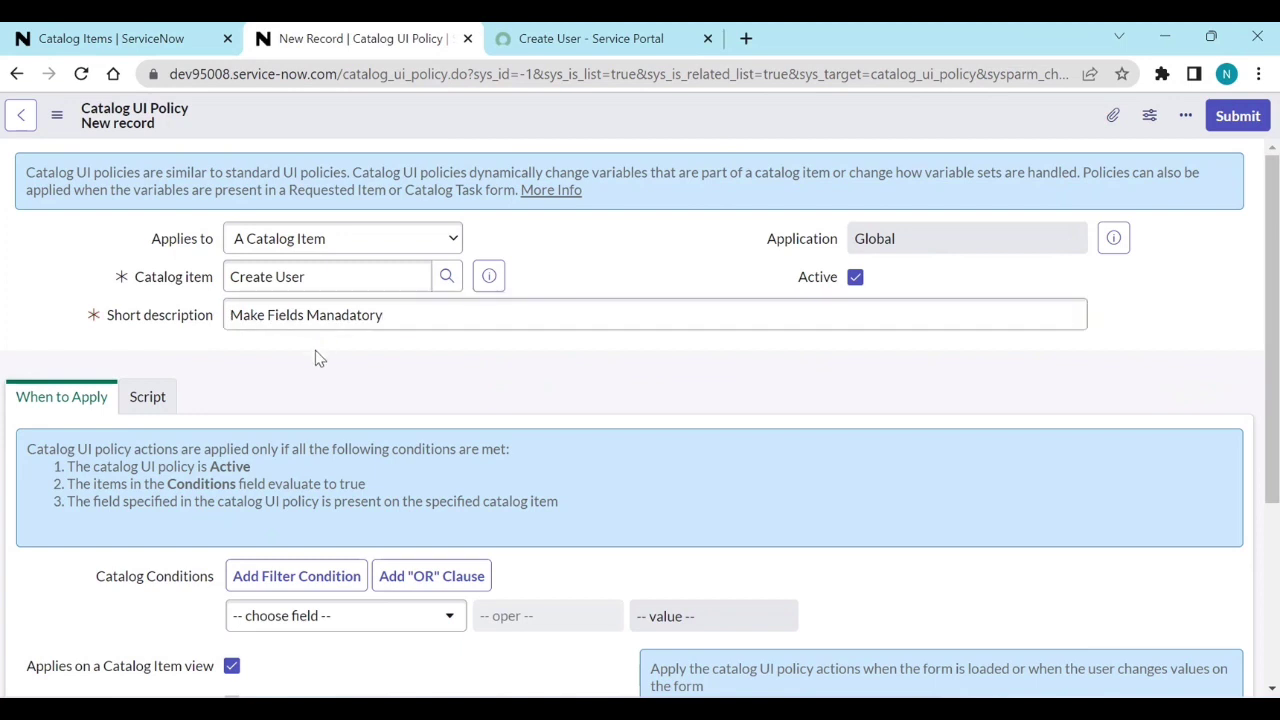
Save the new catalog UI policy without any catalog conditions, staying on its record.
scroll(315, 352, "down", 2)
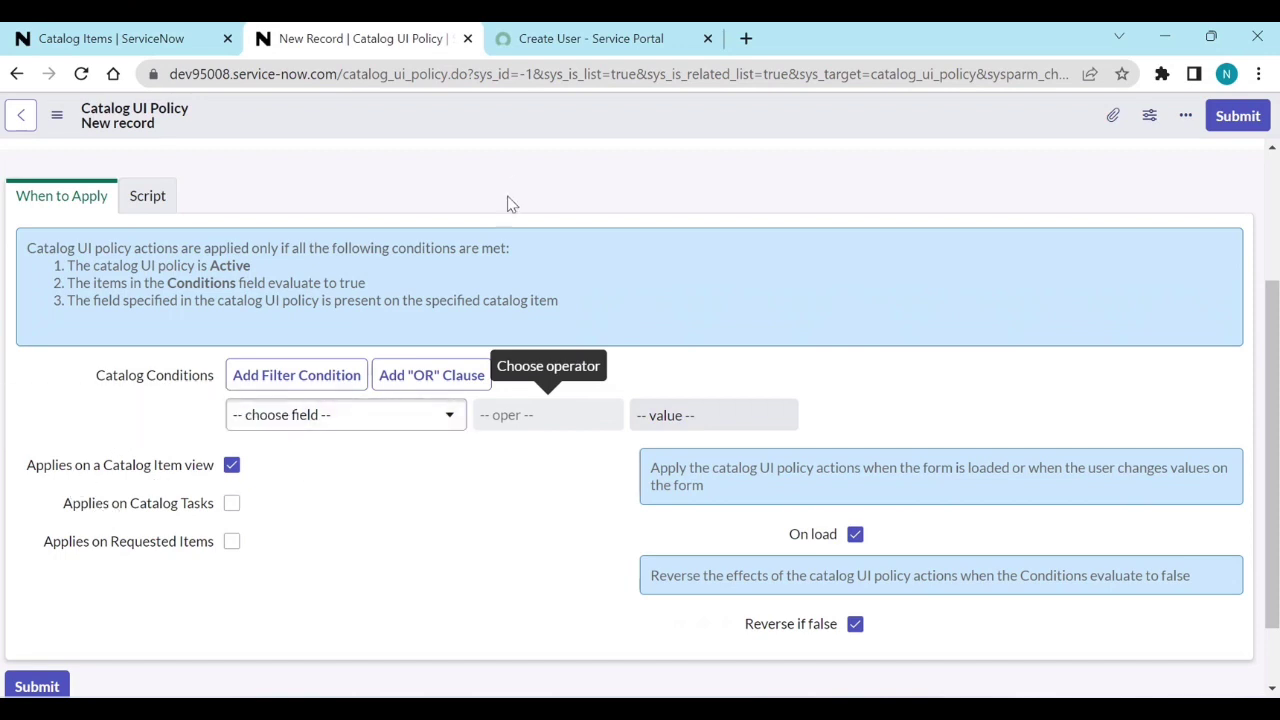
left_click(588, 38)
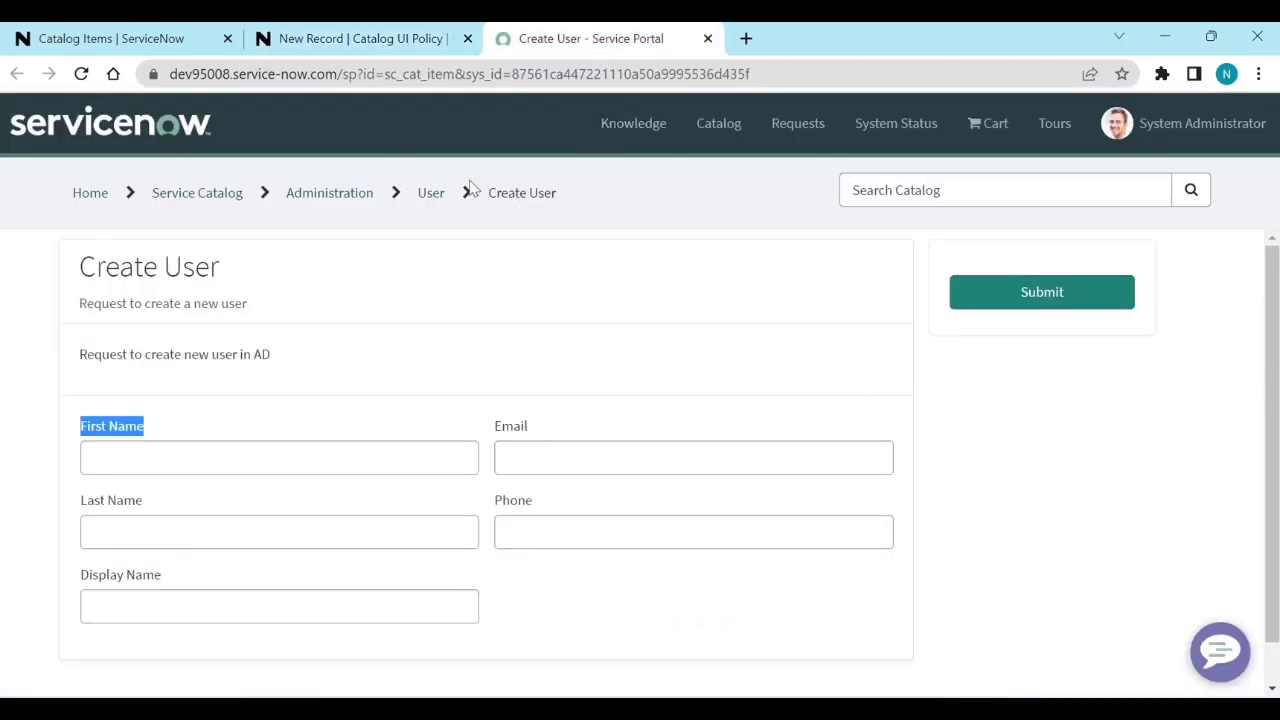
left_click(385, 42)
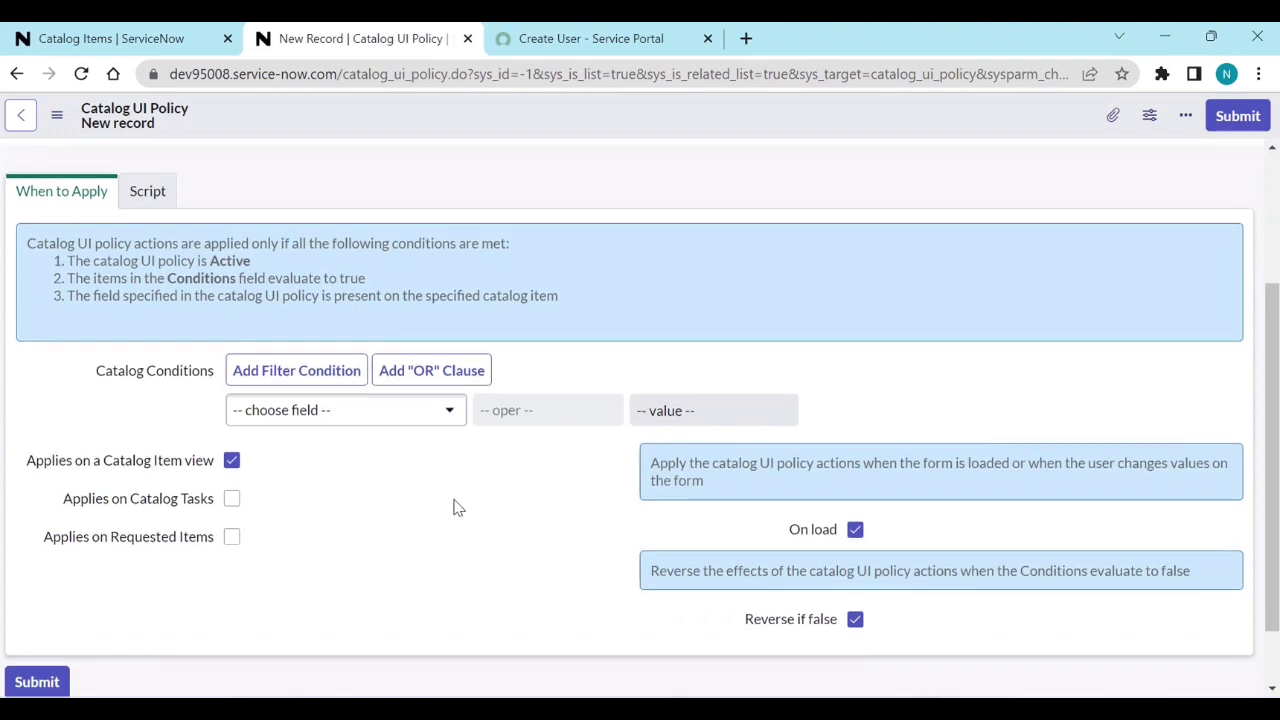
scroll(457, 505, "down", 1)
scroll(480, 460, "up", 3)
right_click(636, 128)
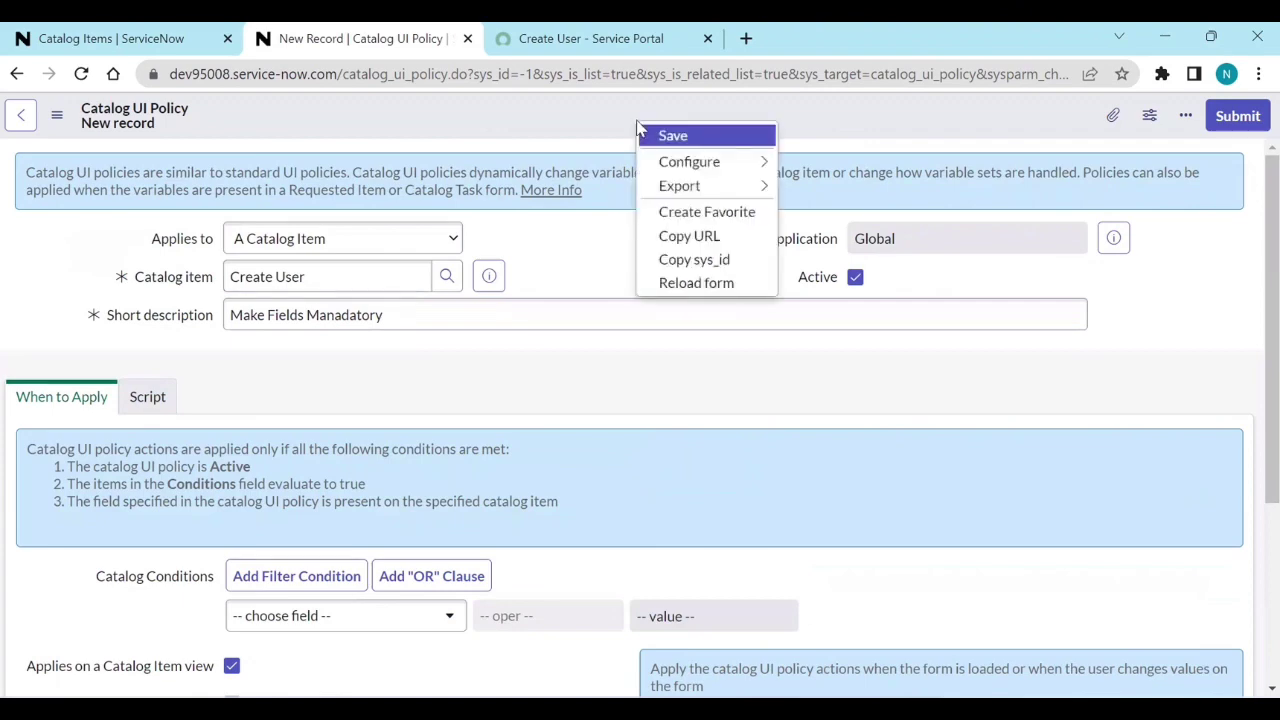
left_click(658, 136)
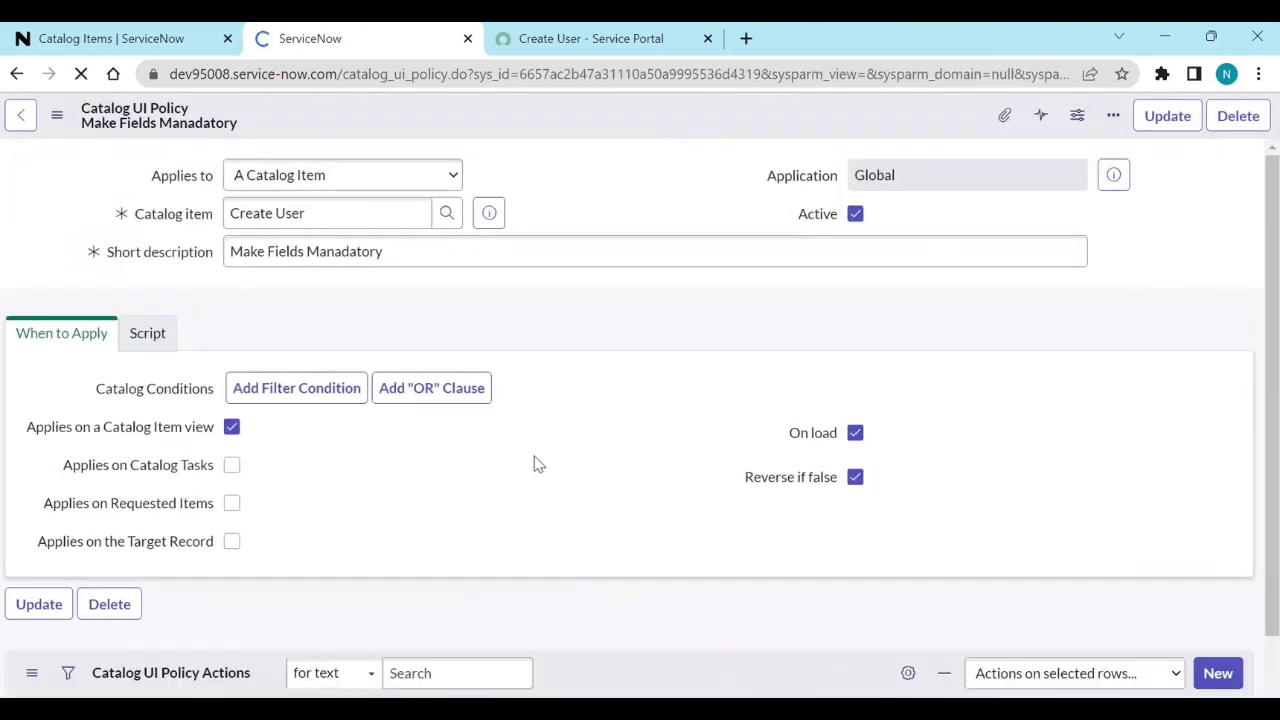
Add a catalog UI policy action for the first_name variable with Mandatory set to True and submit it.
scroll(534, 463, "down", 4)
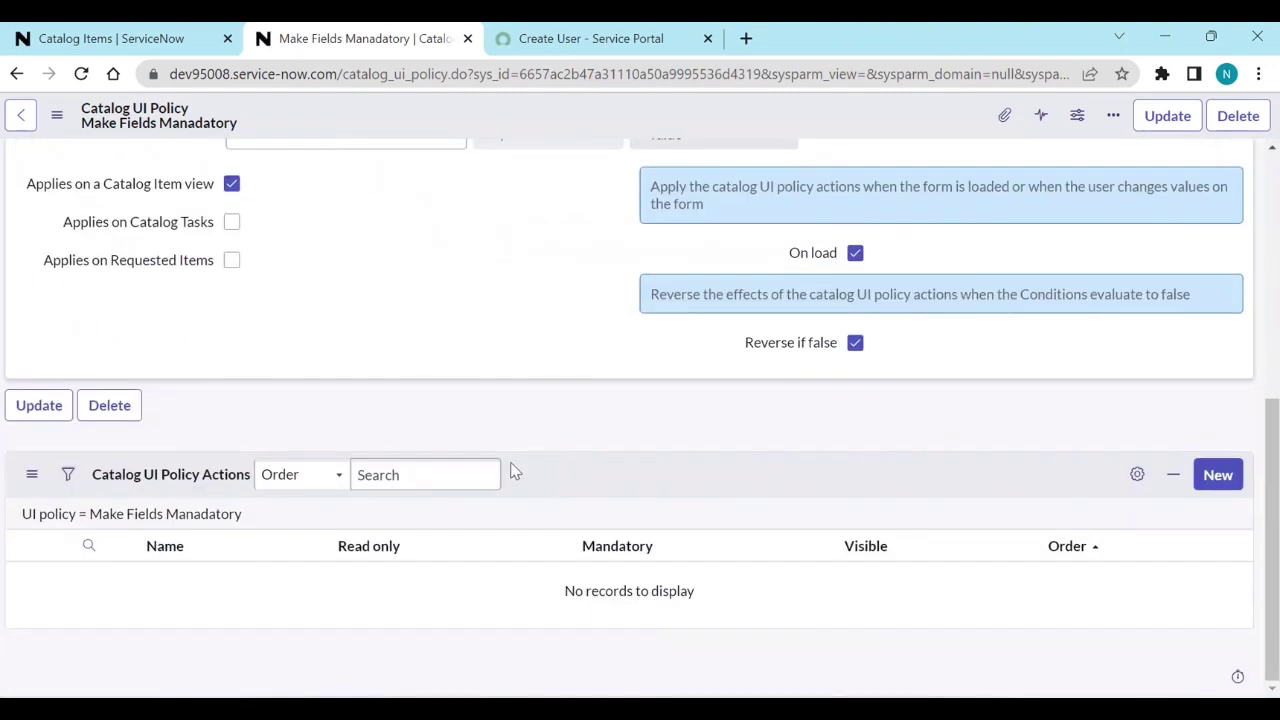
scroll(420, 320, "up", 3)
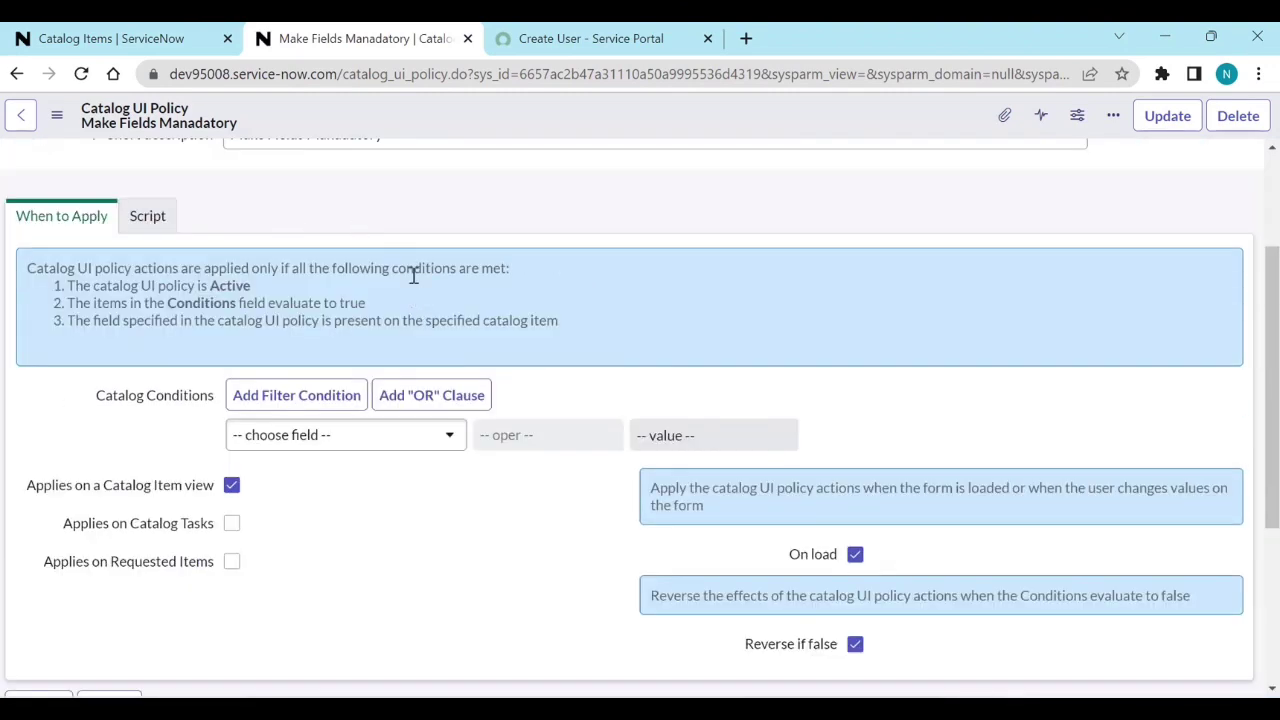
scroll(400, 345, "up", 1)
scroll(395, 368, "down", 4)
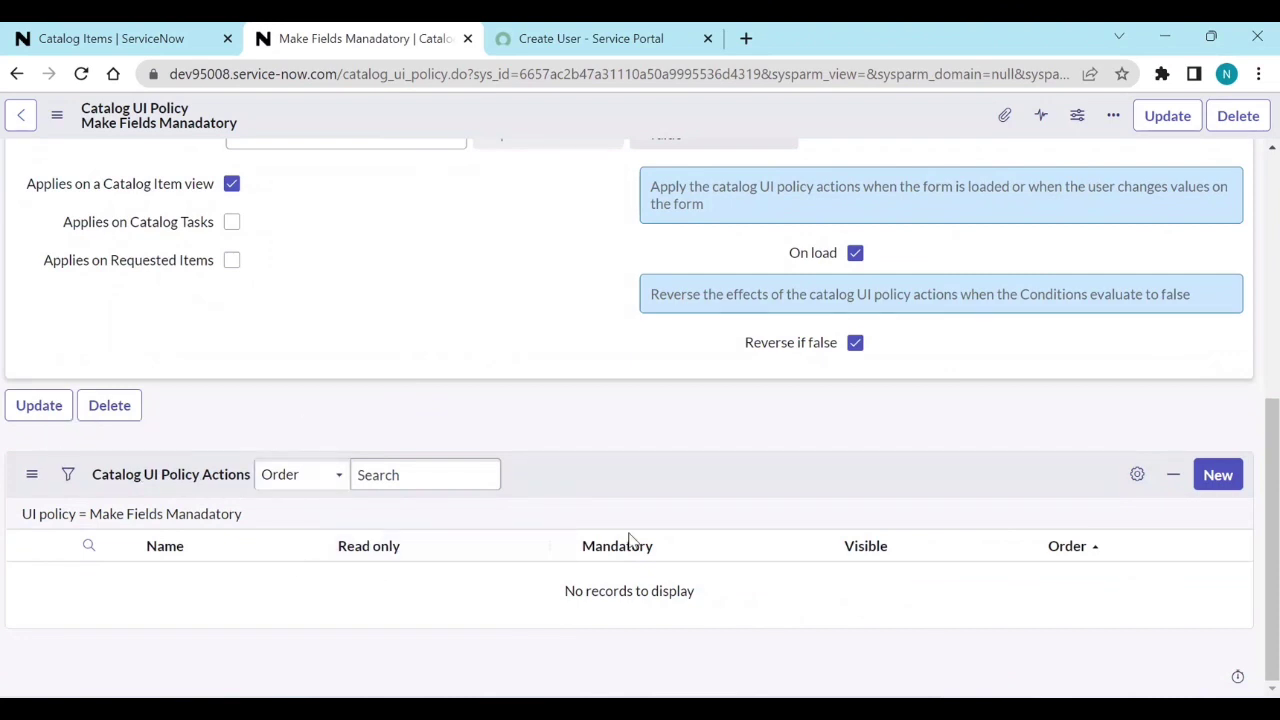
left_click(1215, 477)
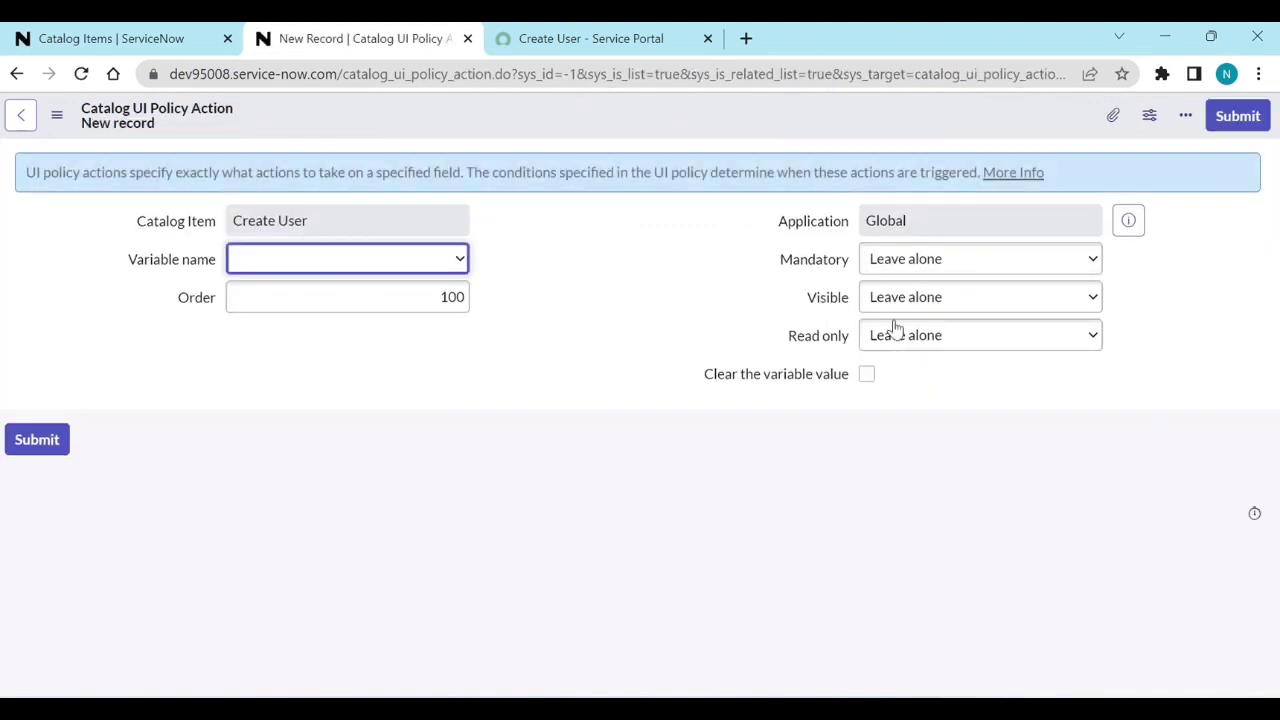
left_click(270, 266)
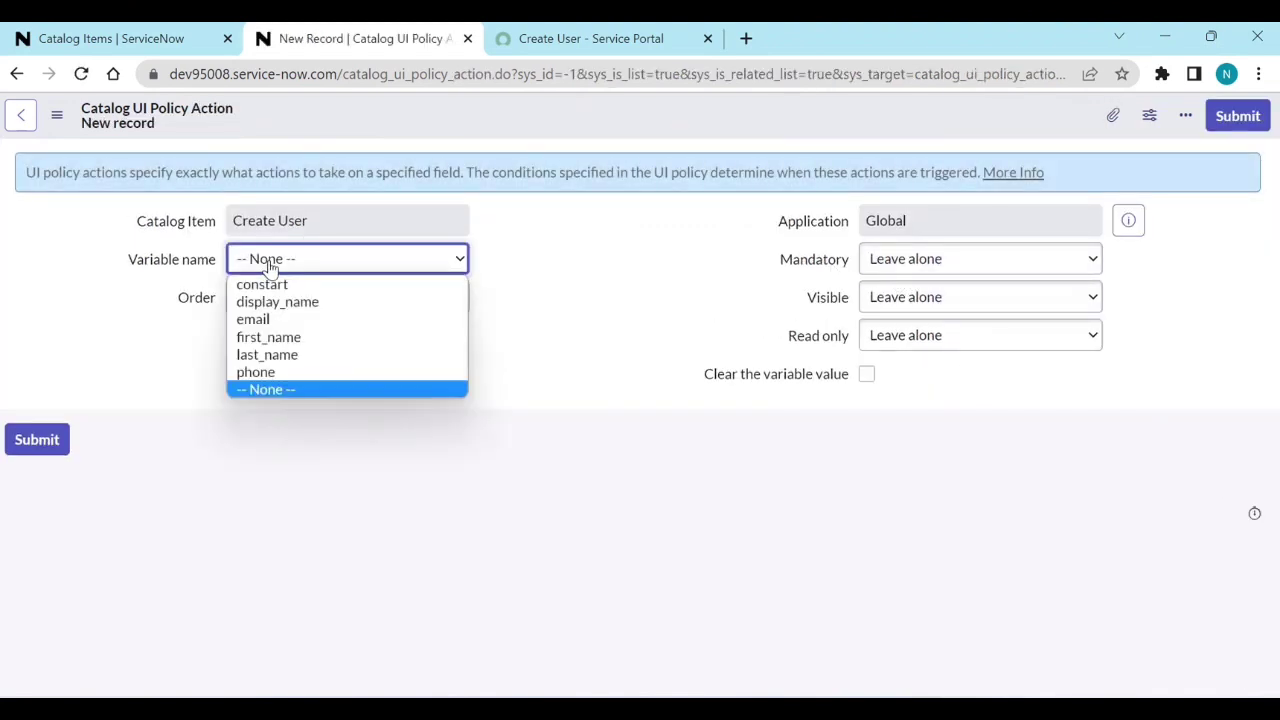
left_click(268, 337)
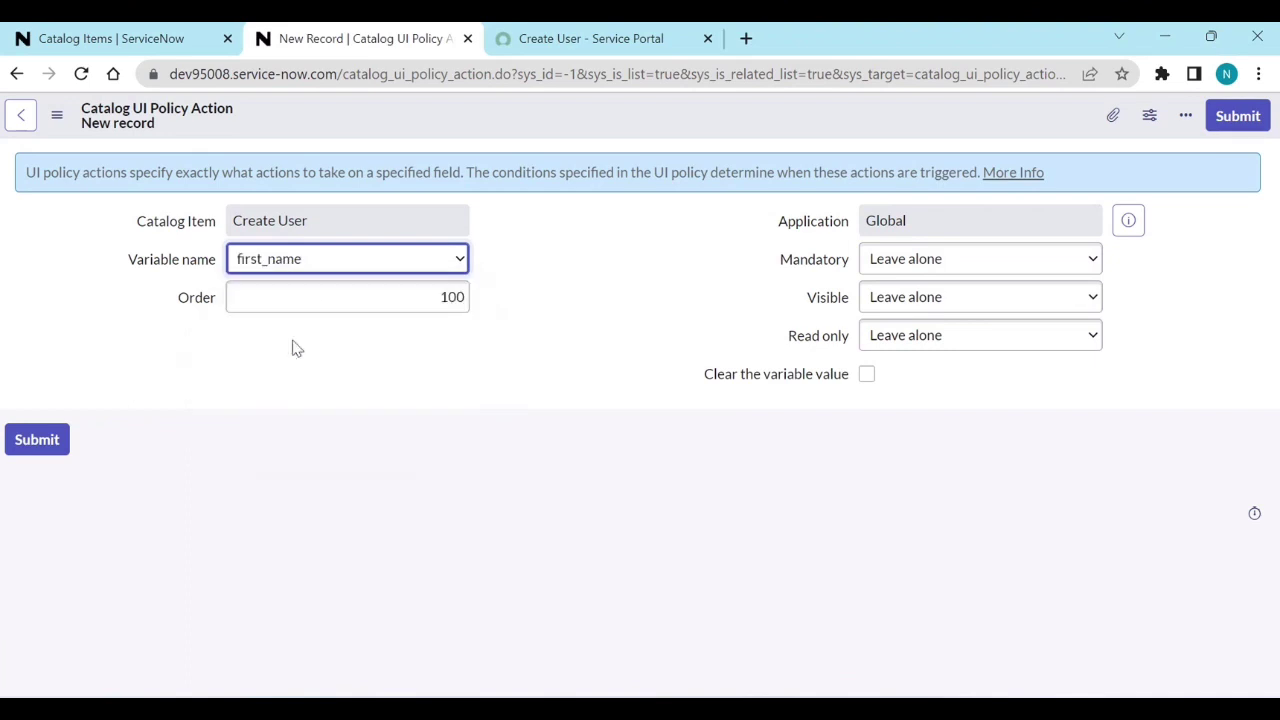
left_click(992, 268)
left_click(965, 301)
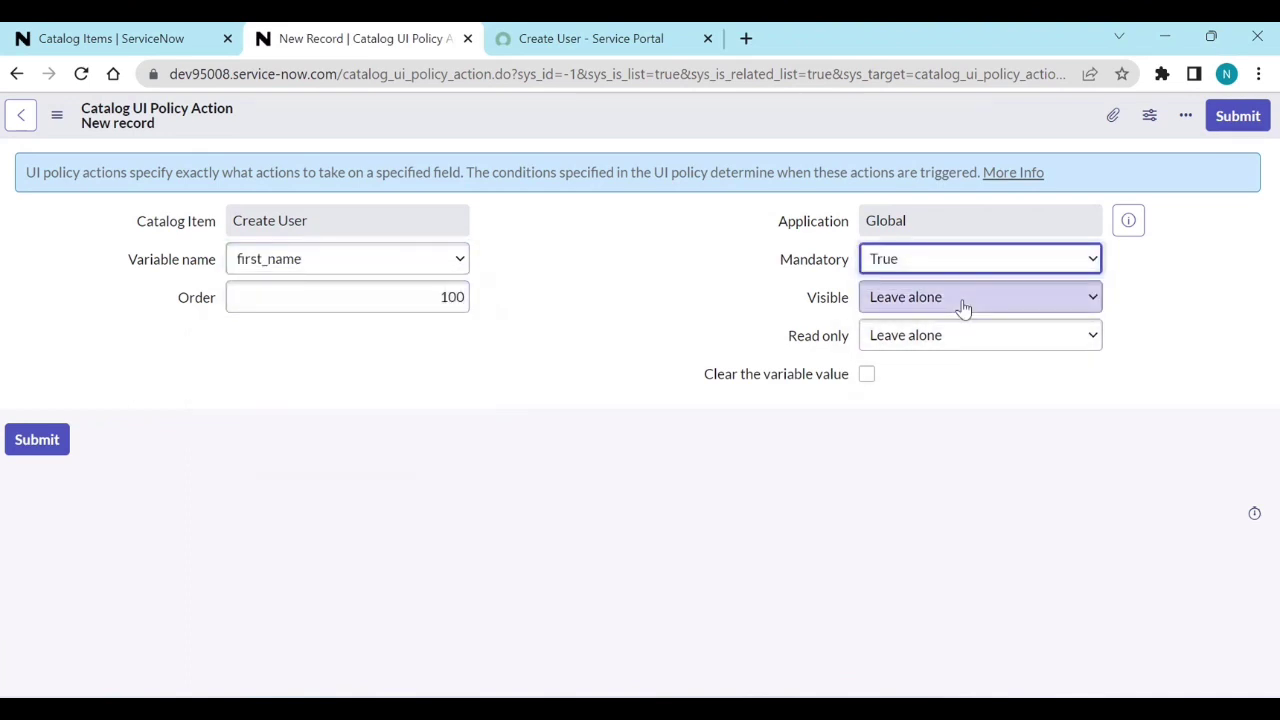
left_click(1236, 117)
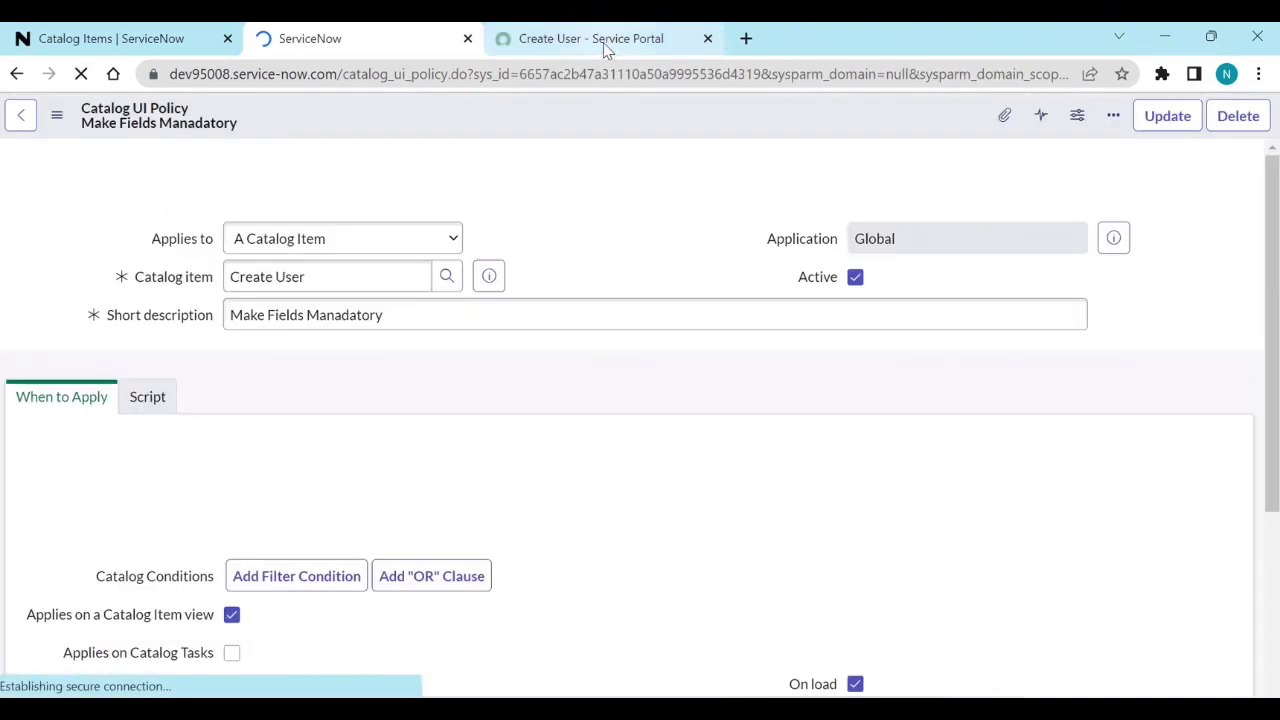
Reload the Create User portal form to check the First Name field, and return to the UI policy record.
left_click(604, 46)
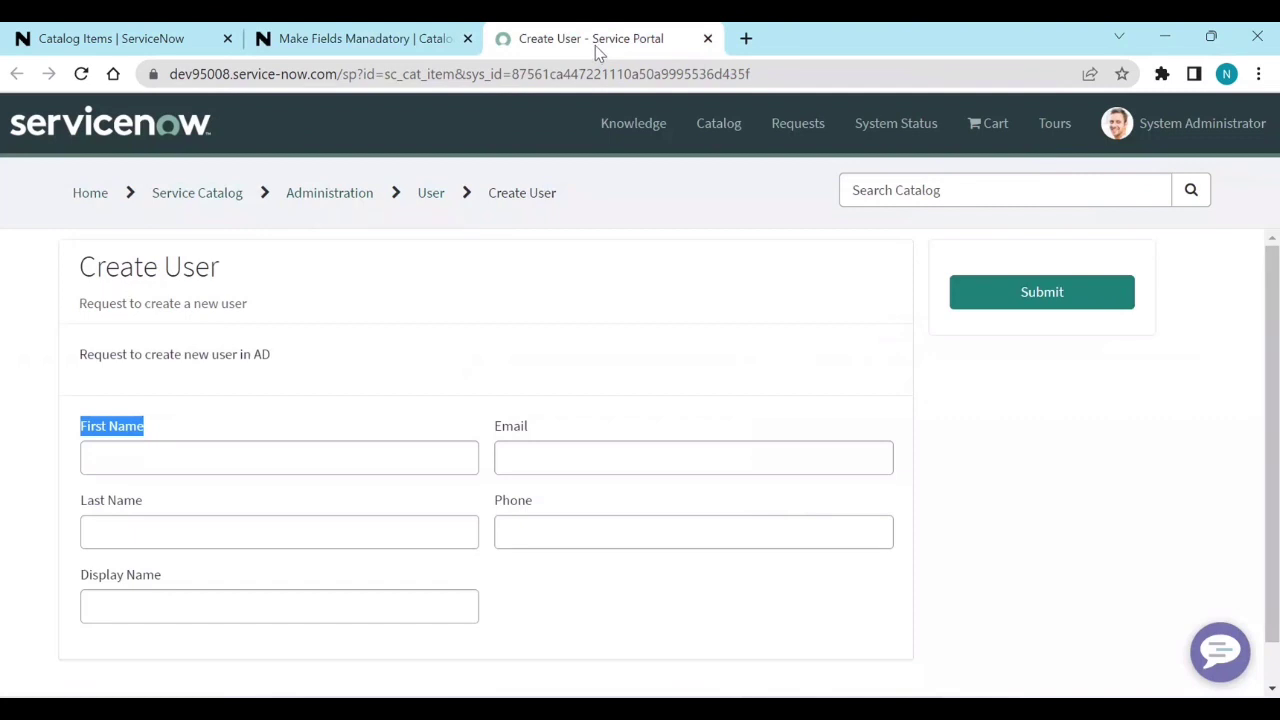
left_click(82, 73)
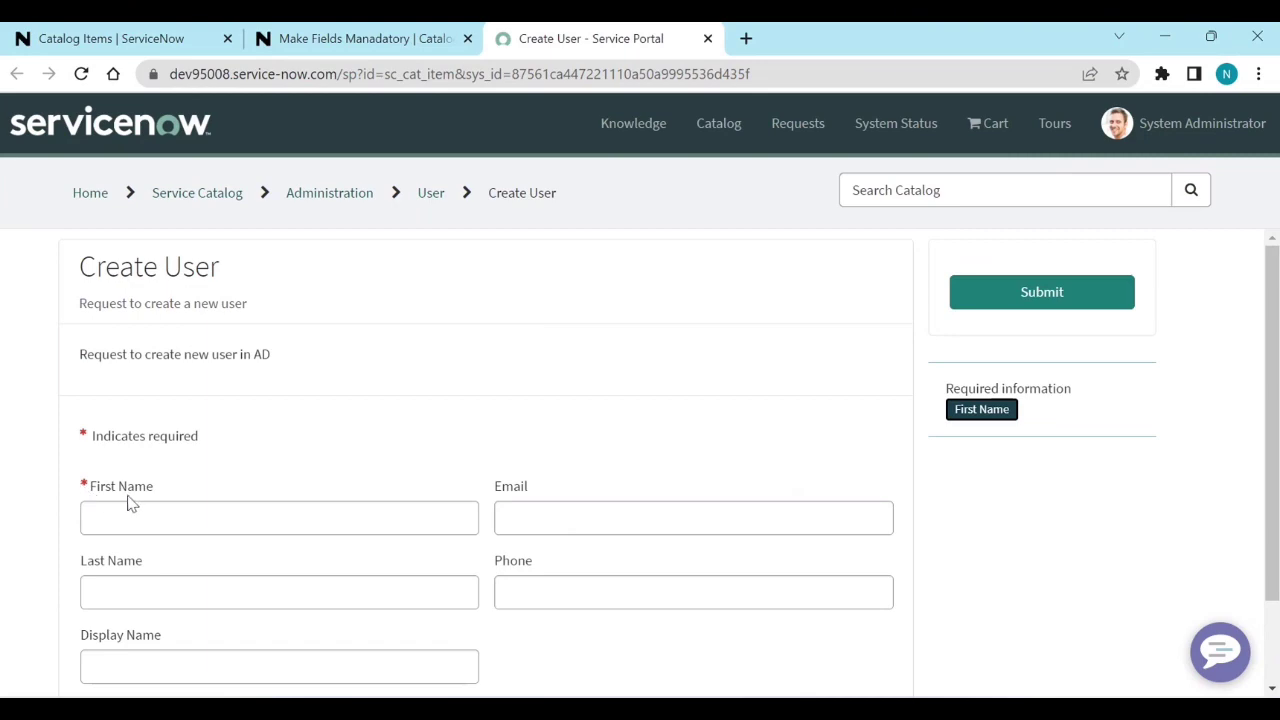
left_click(327, 47)
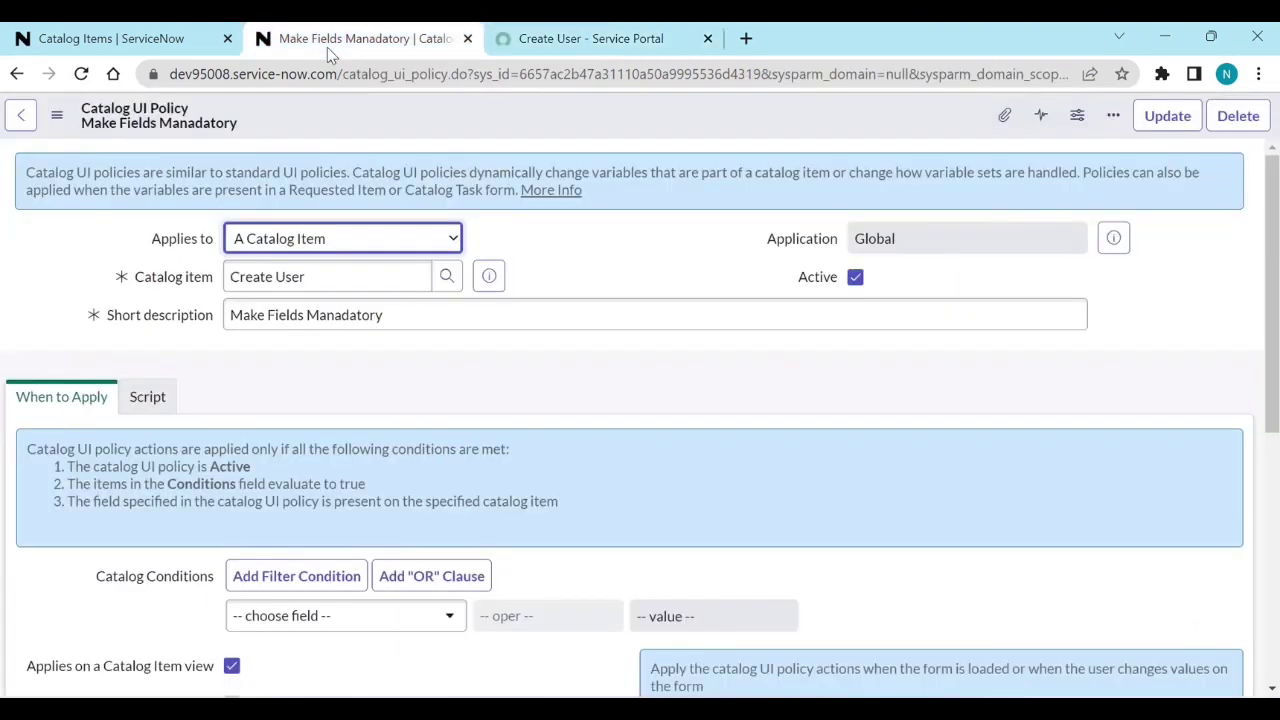
Open the first_name policy action, set Mandatory to Leave alone and Visible to False, and save the record.
scroll(386, 451, "down", 5)
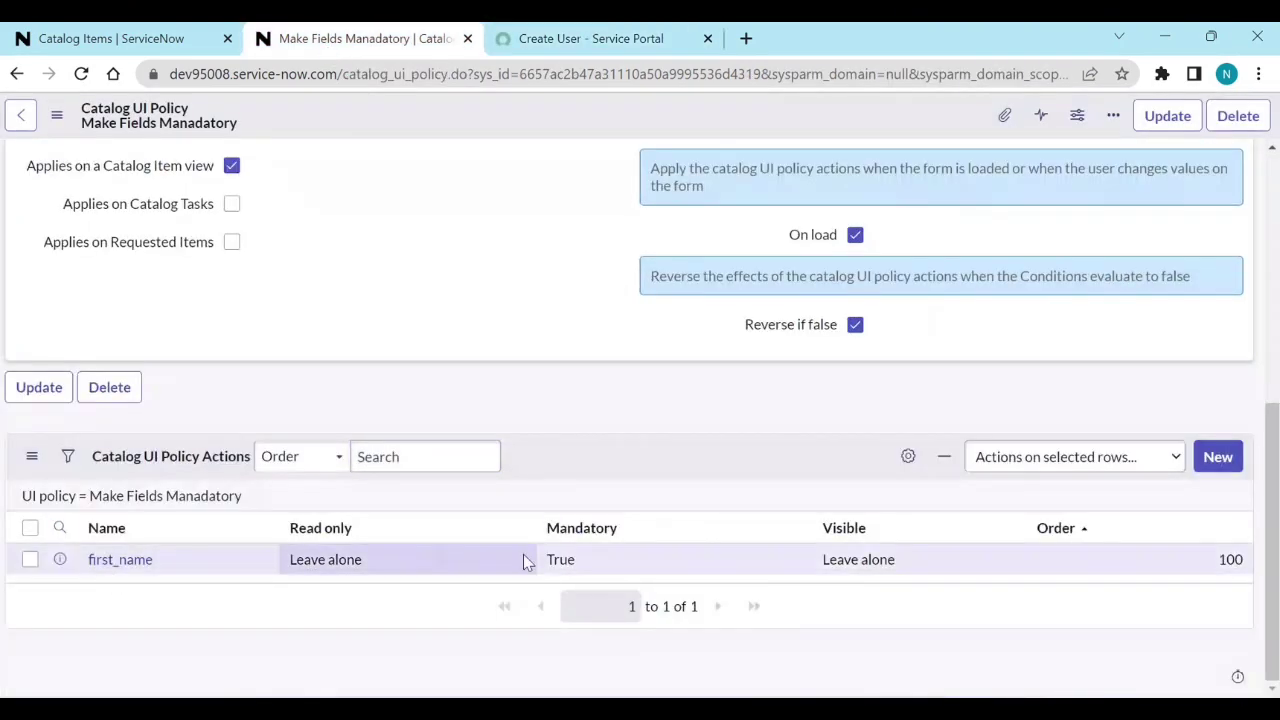
left_click(122, 562)
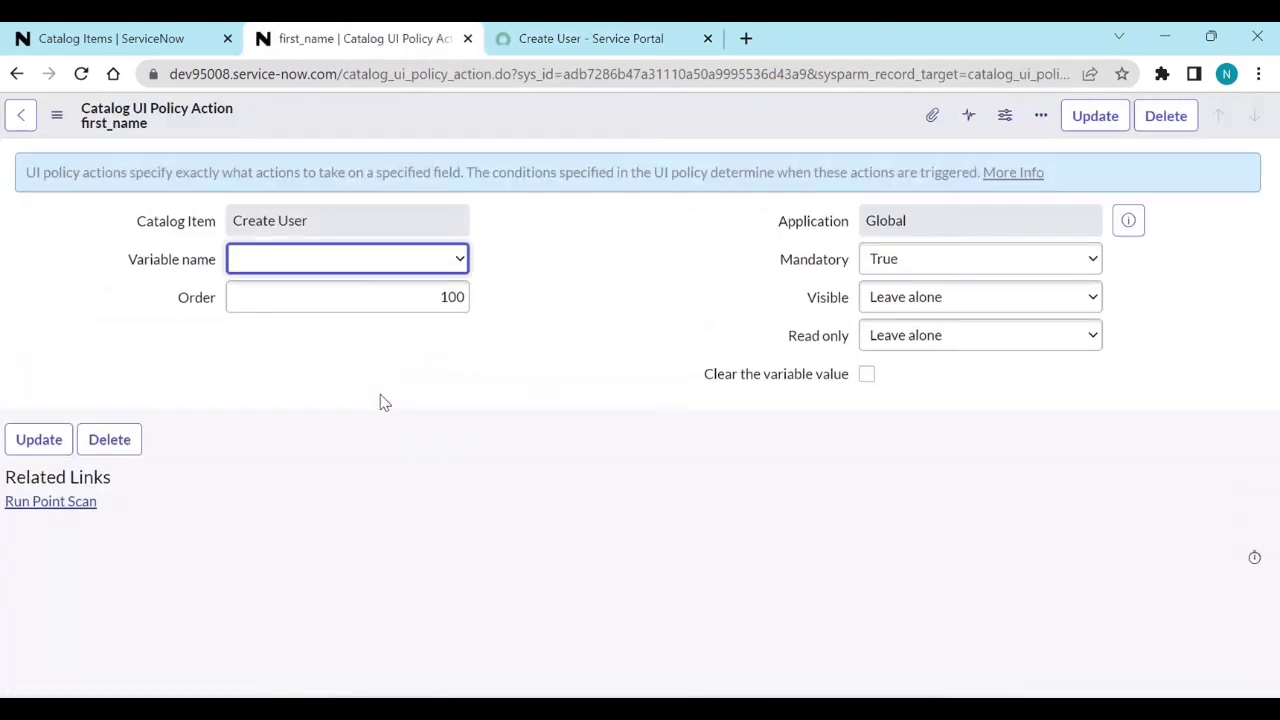
left_click(925, 259)
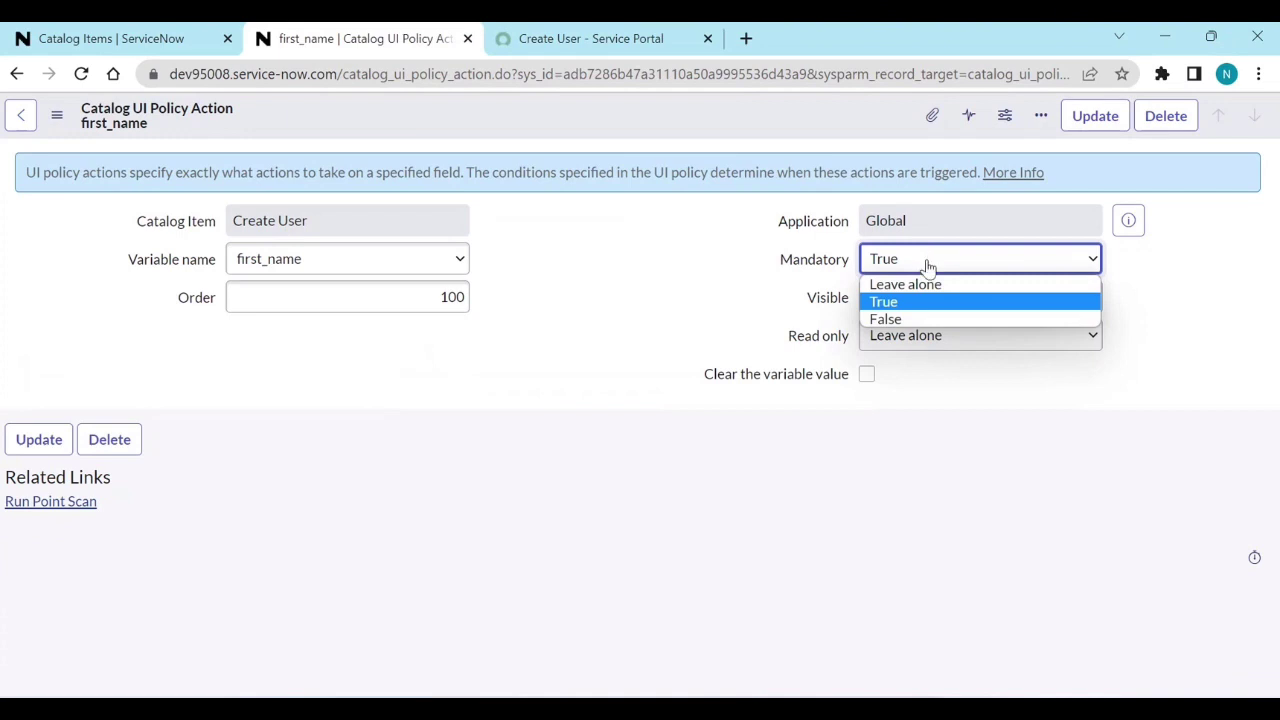
left_click(928, 285)
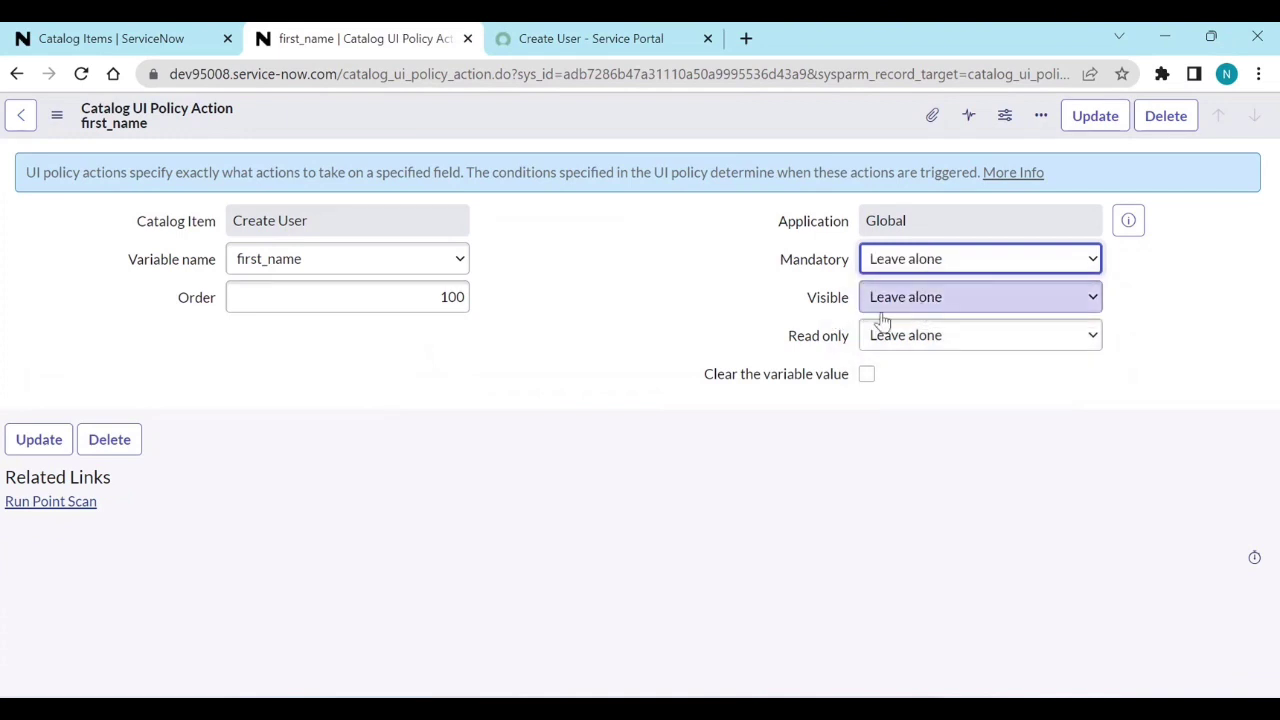
left_click(903, 308)
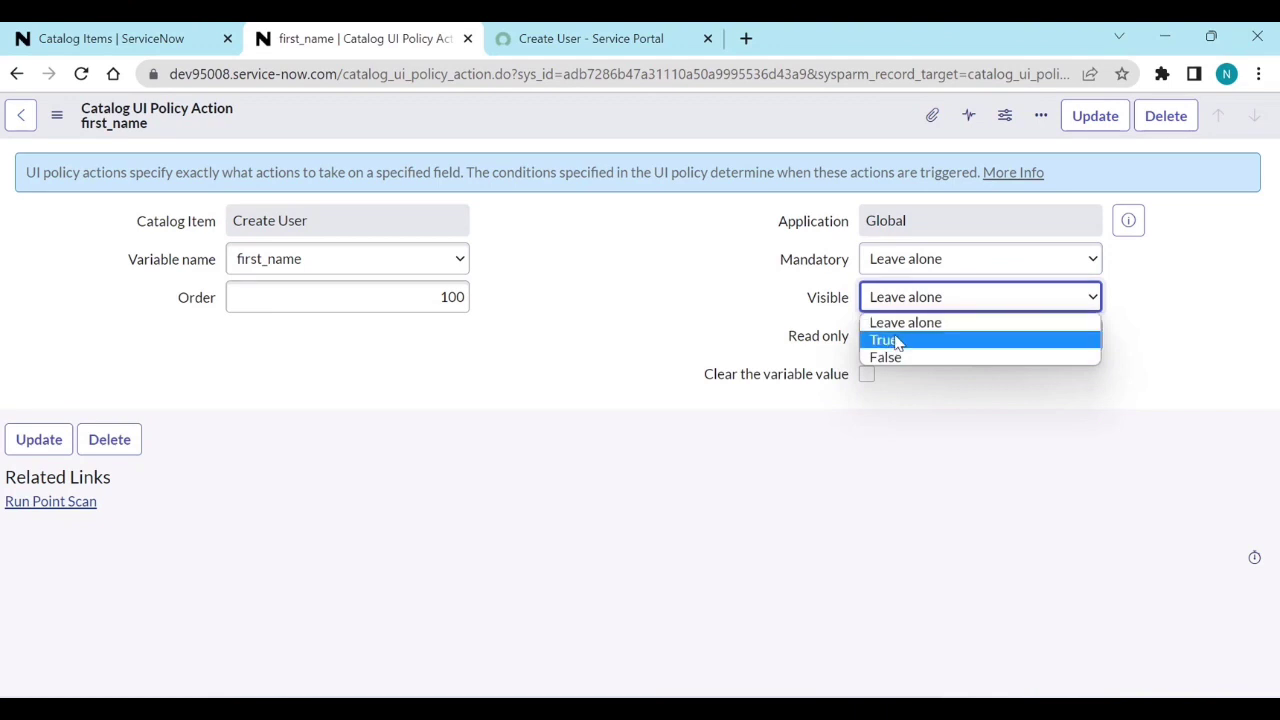
left_click(897, 341)
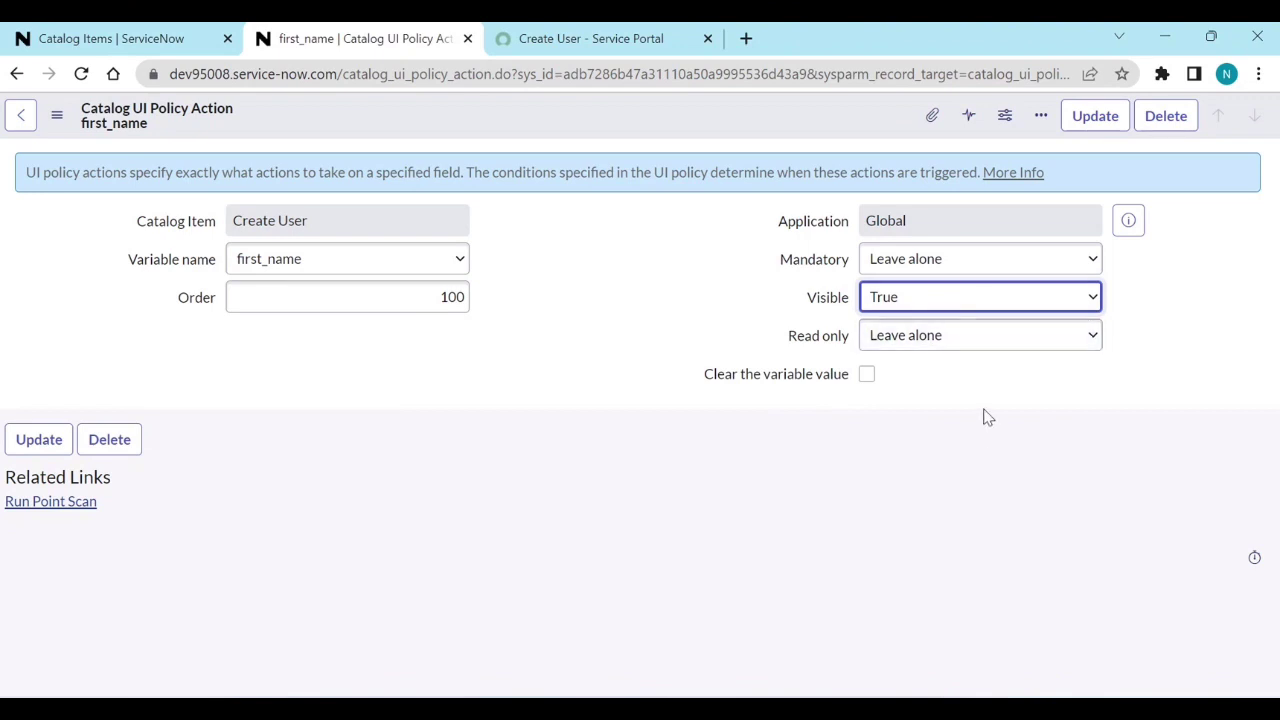
left_click(965, 300)
left_click(957, 358)
right_click(688, 134)
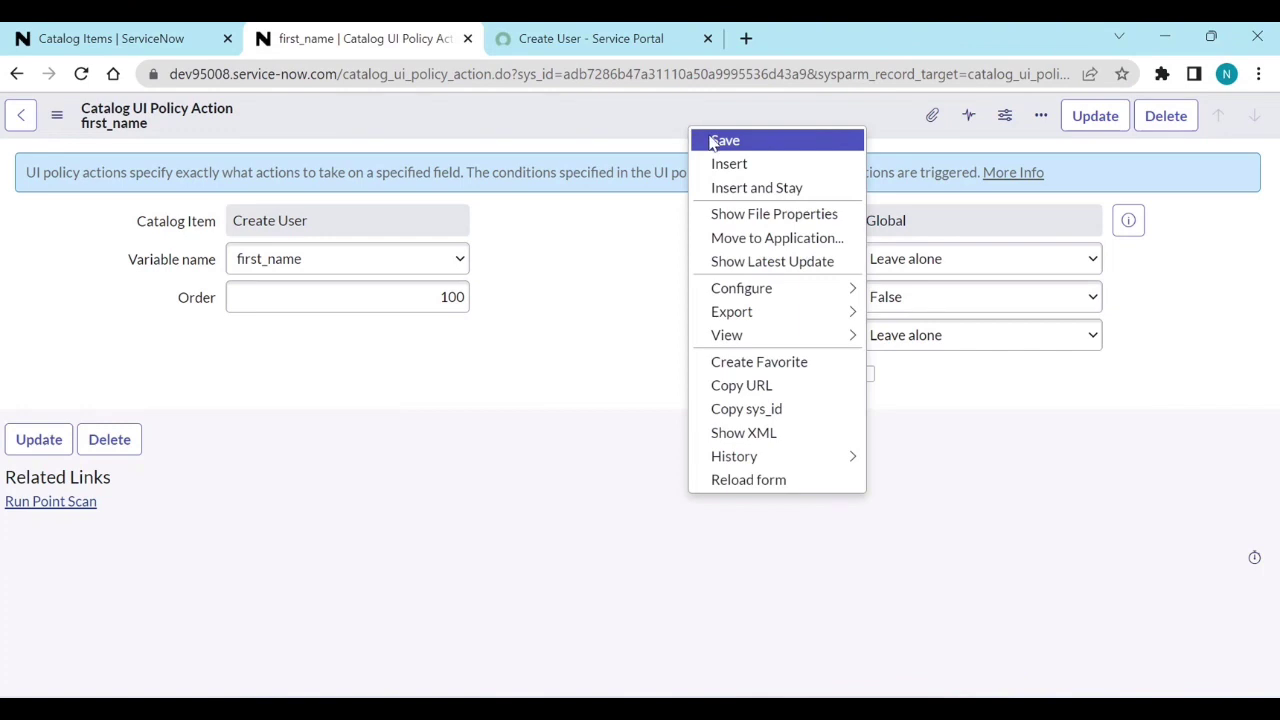
left_click(723, 141)
Reload the Create User portal form to check whether First Name is hidden, and return to the policy action.
left_click(603, 45)
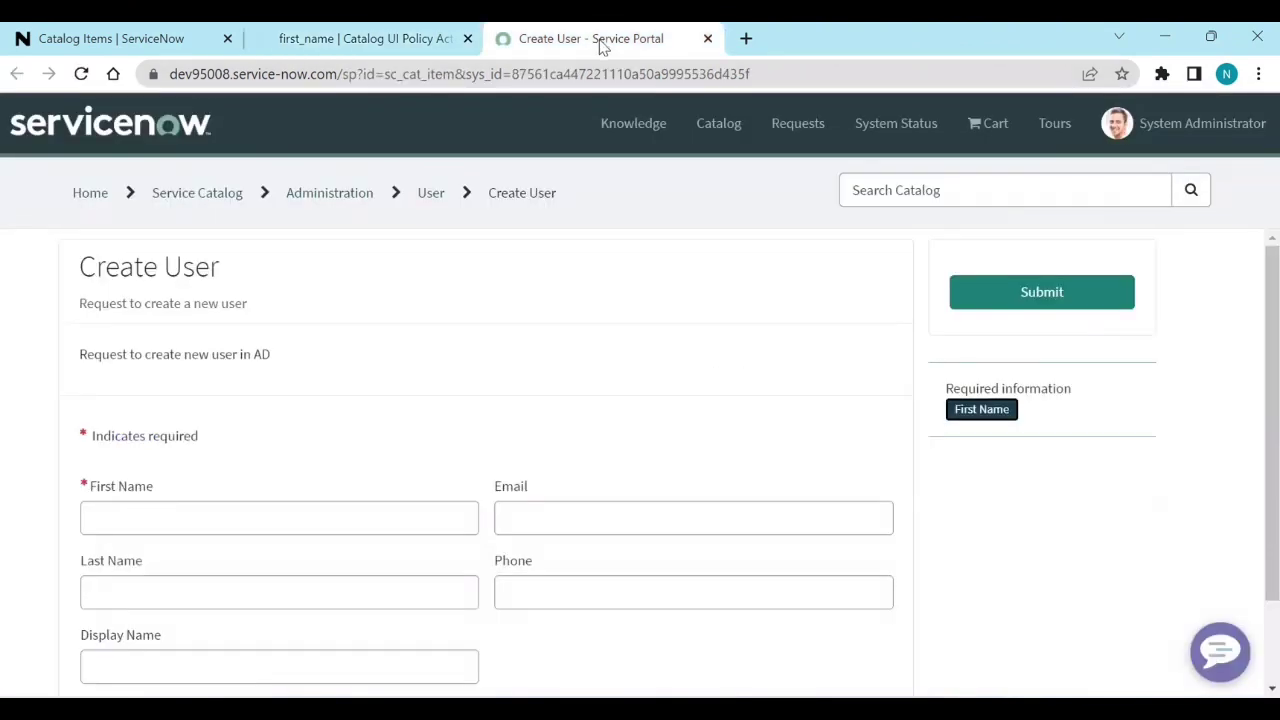
left_click(79, 80)
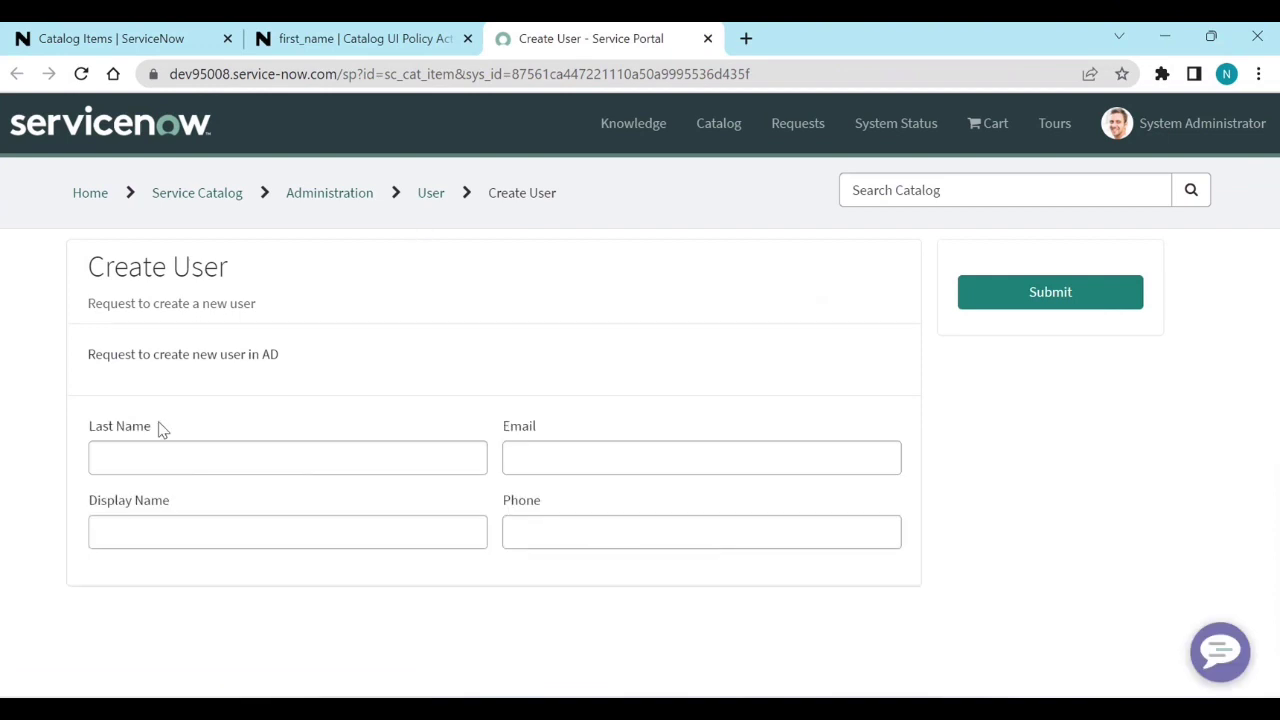
left_click(330, 45)
Set Visible to True on the first_name policy action and save the record.
left_click(880, 297)
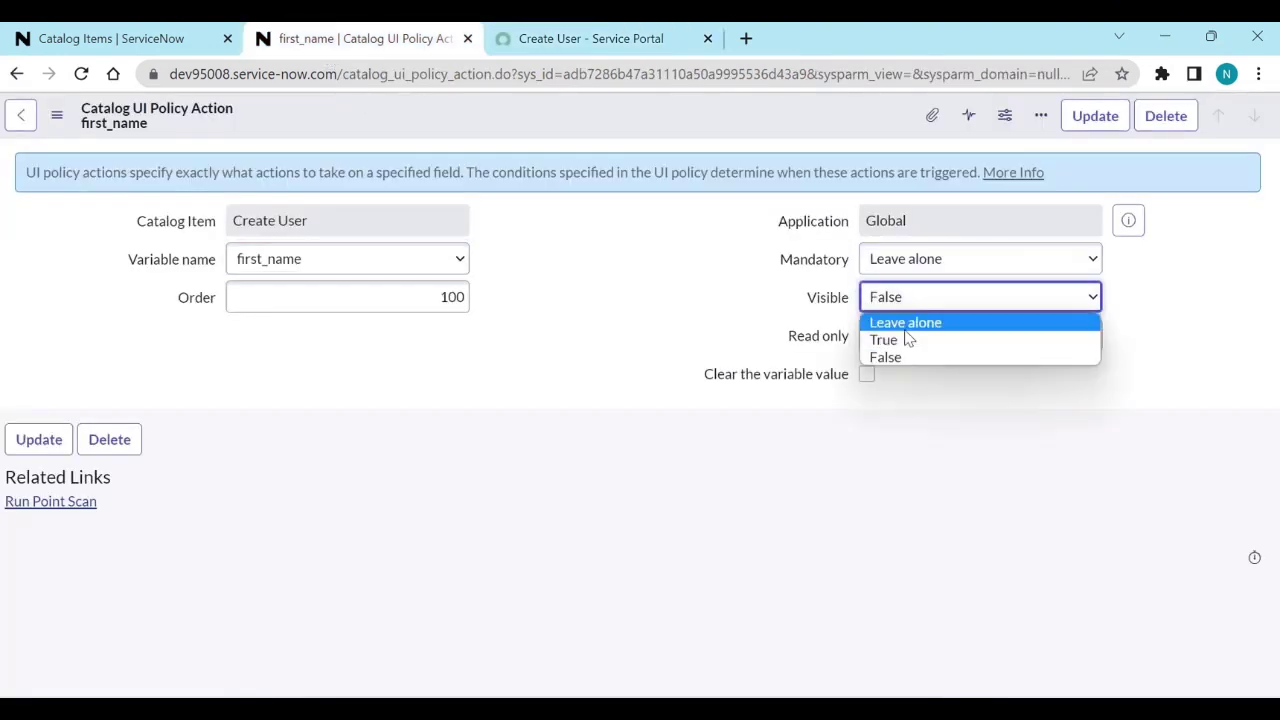
key("Escape")
key("Up")
right_click(709, 129)
left_click(716, 136)
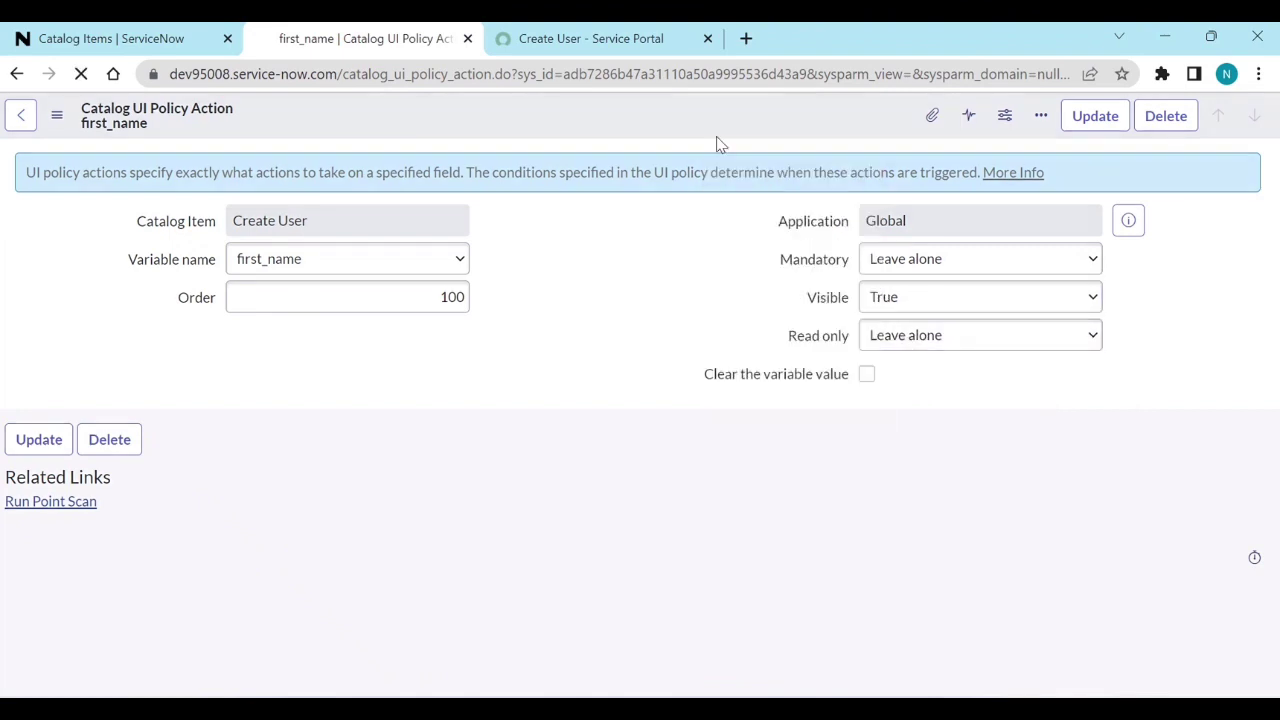
Reload the Create User portal form to check whether First Name is displayed, and return to the policy action.
left_click(530, 42)
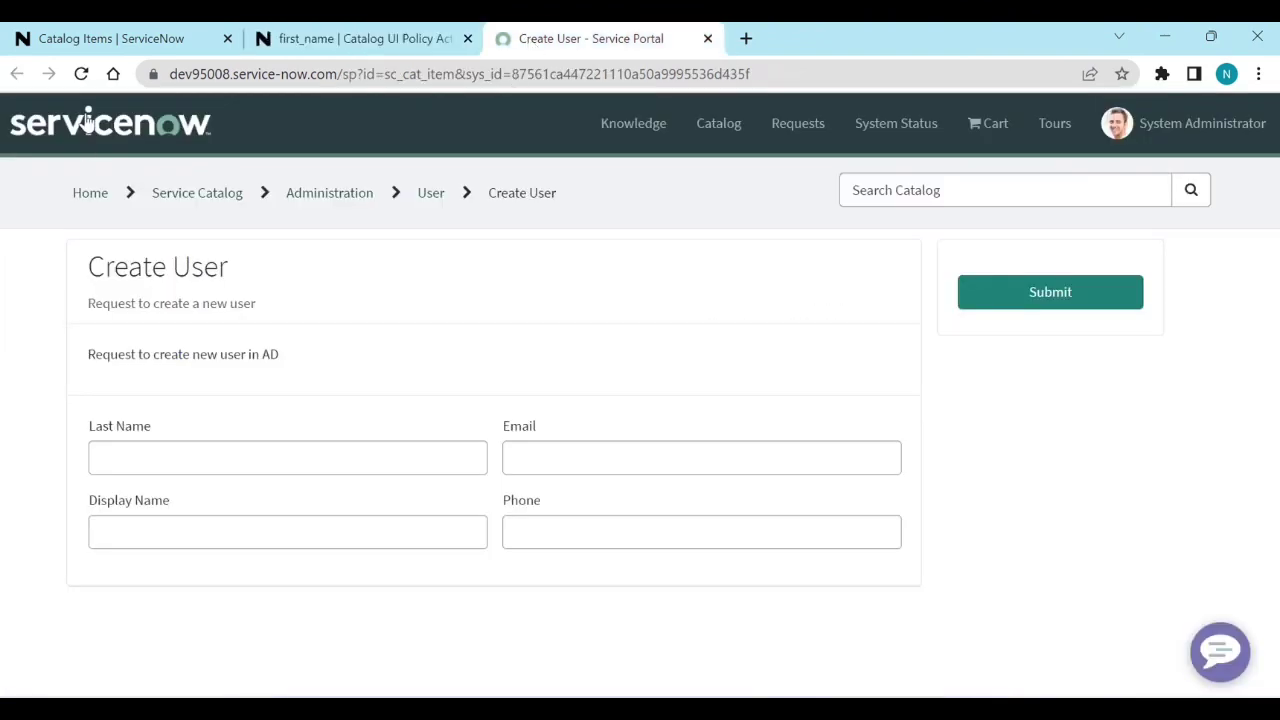
left_click(82, 74)
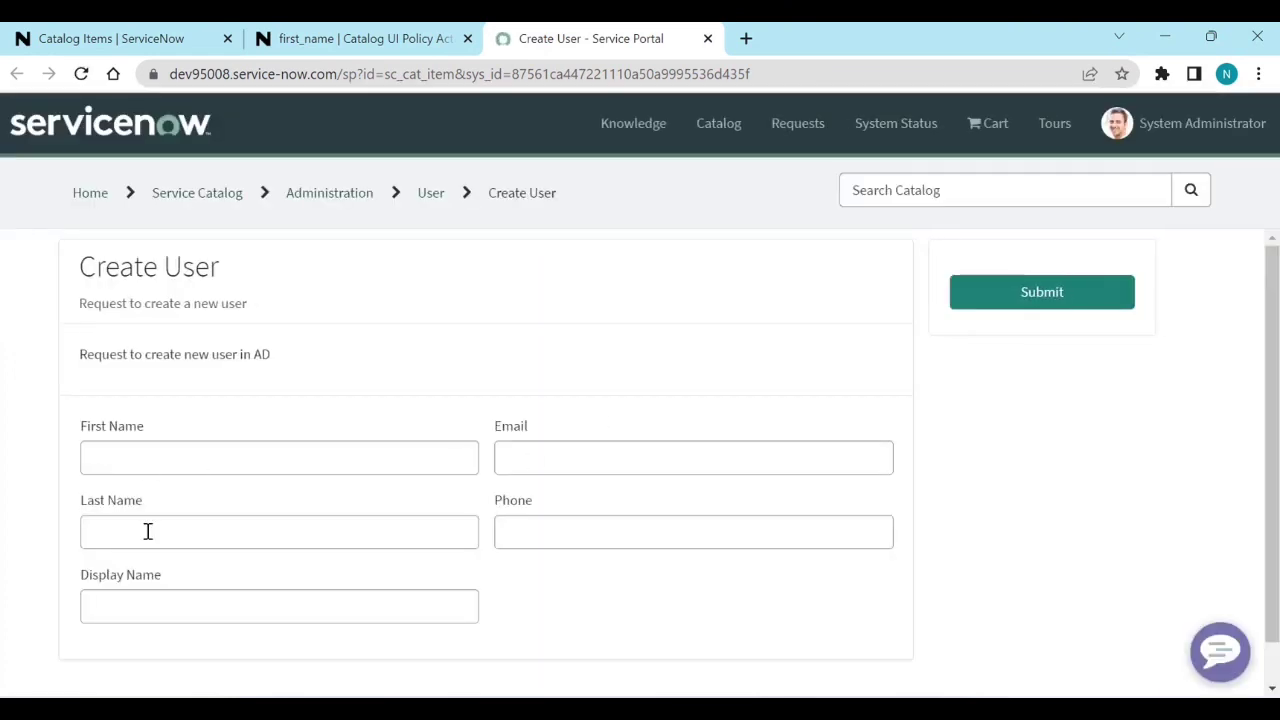
left_click(323, 40)
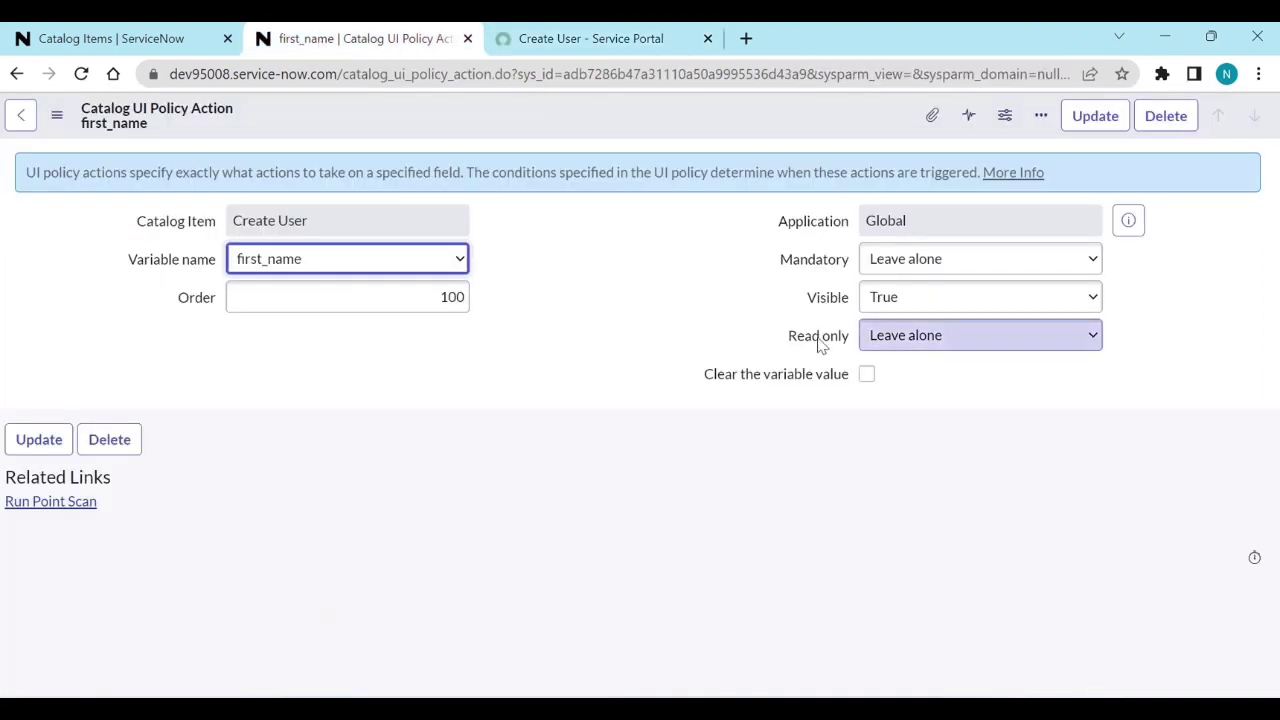
Set Visible to Leave alone and Read only to True on the first_name policy action, and save it.
left_click(897, 302)
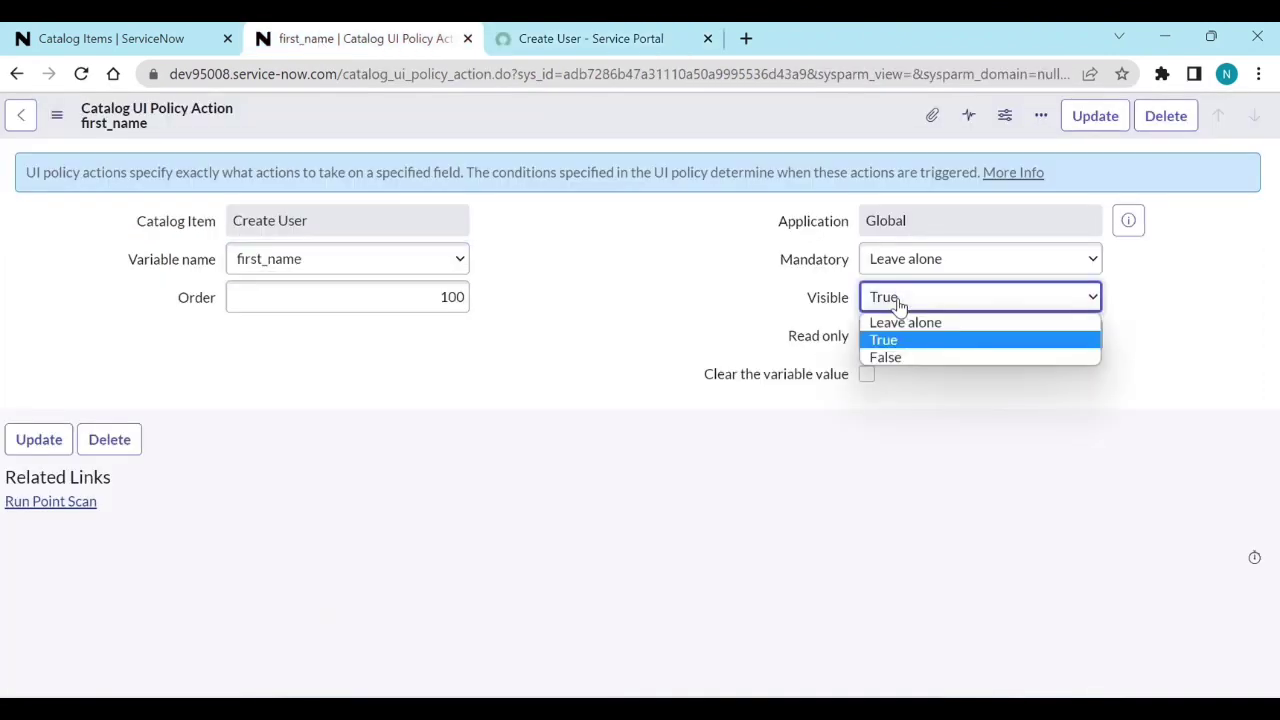
left_click(899, 323)
left_click(903, 335)
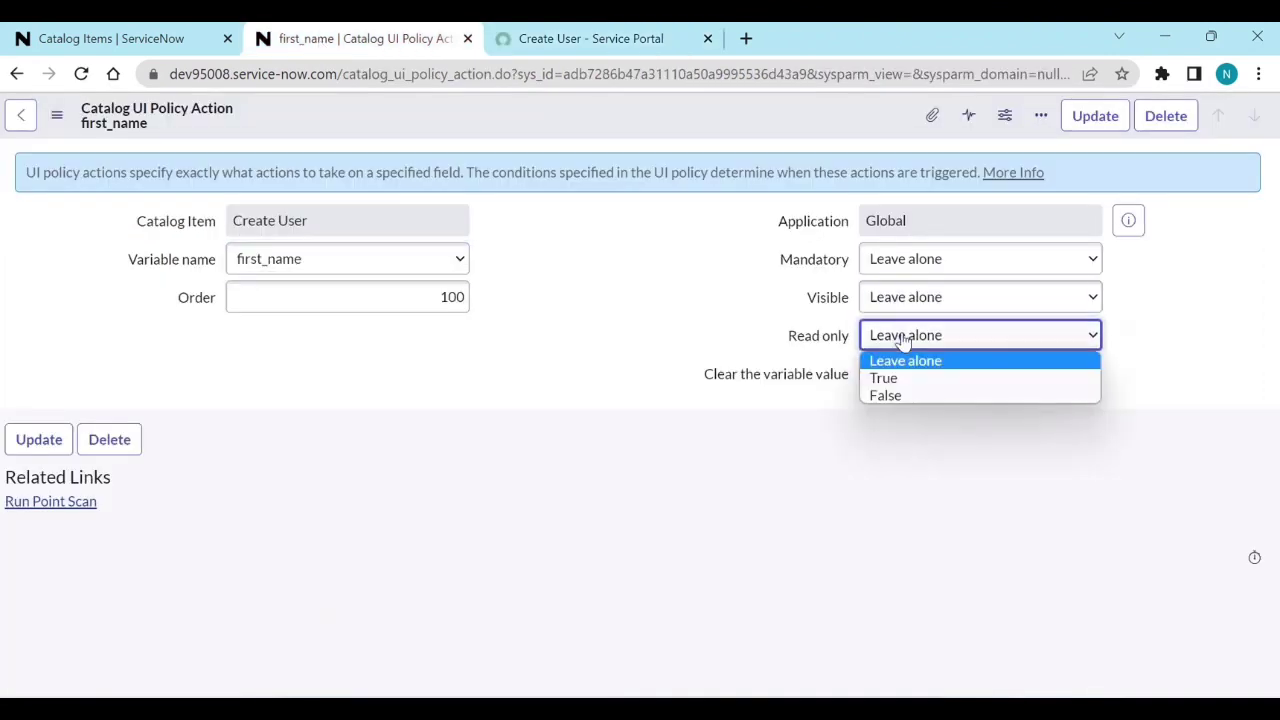
left_click(895, 378)
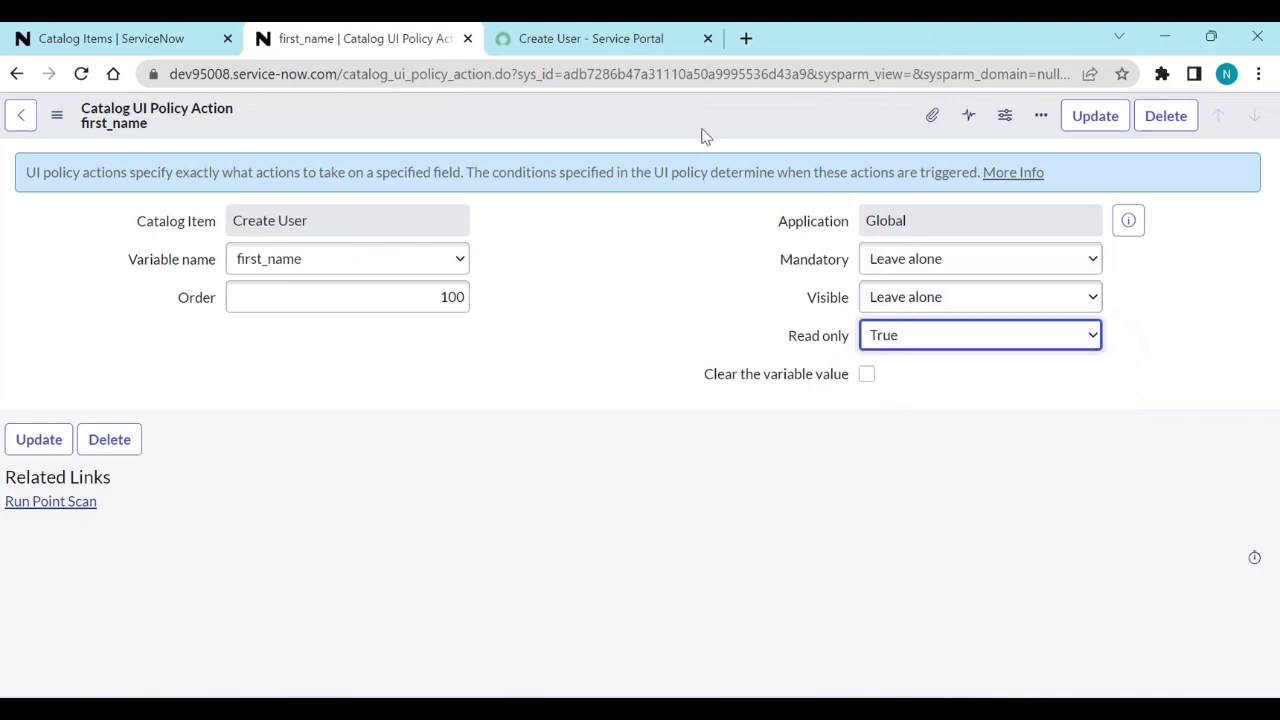
right_click(702, 132)
left_click(737, 141)
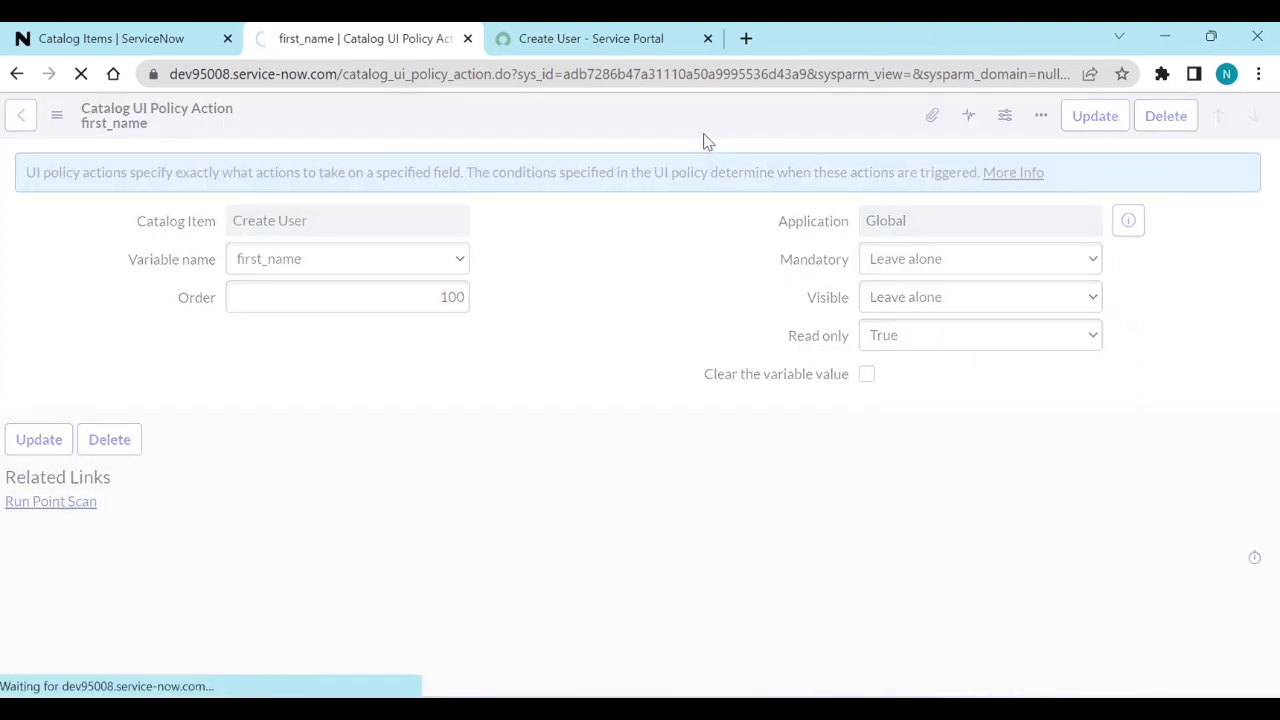
Reload the Create User portal form to check whether First Name is read-only, and return to the policy action.
left_click(575, 42)
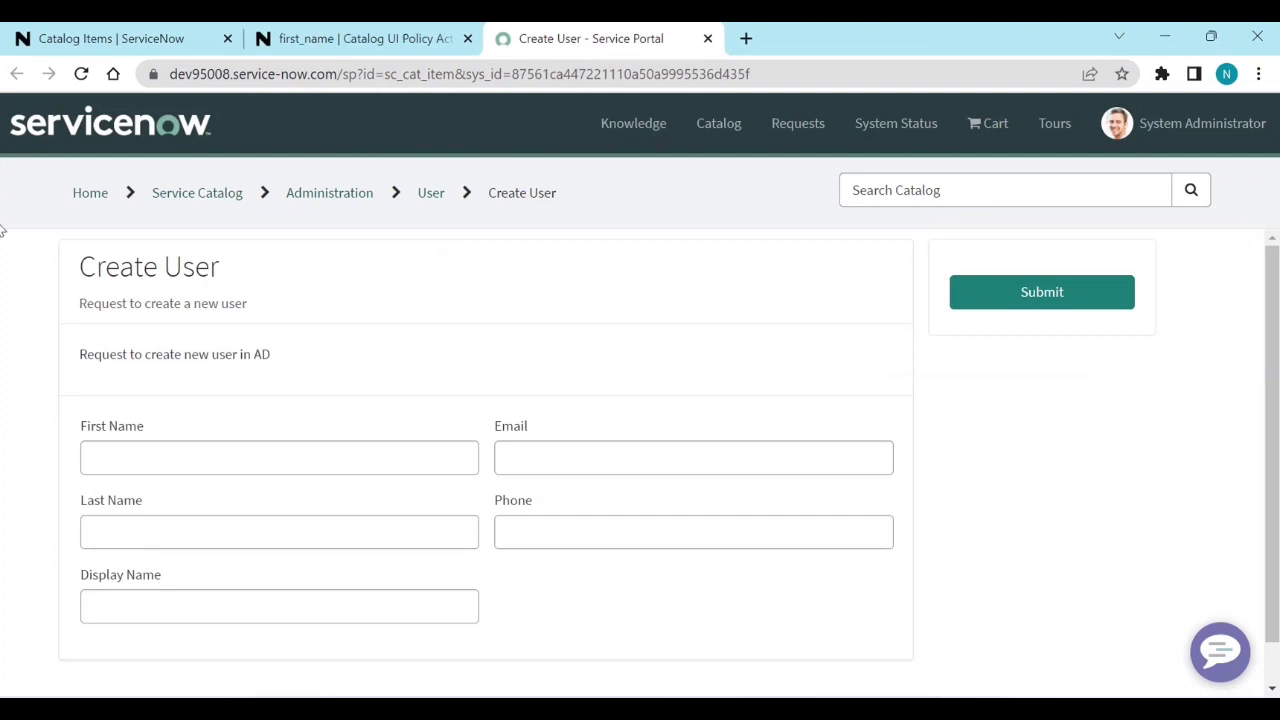
left_click(81, 73)
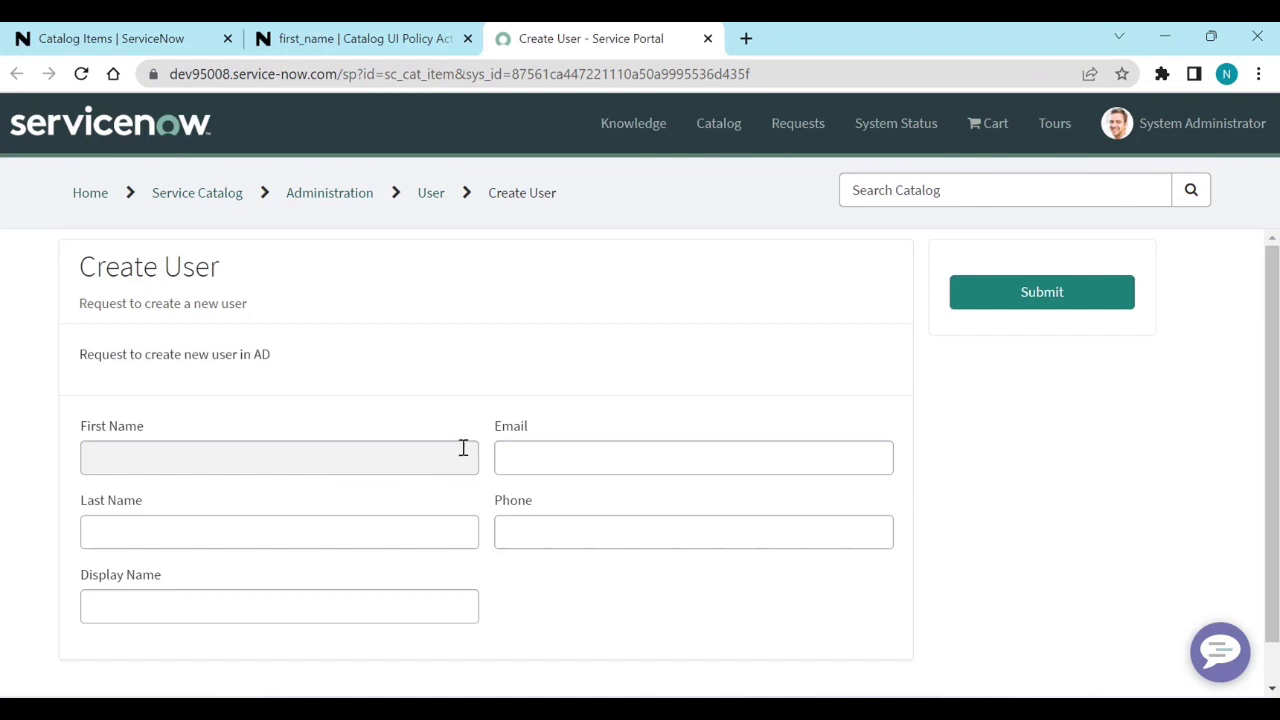
left_click(390, 44)
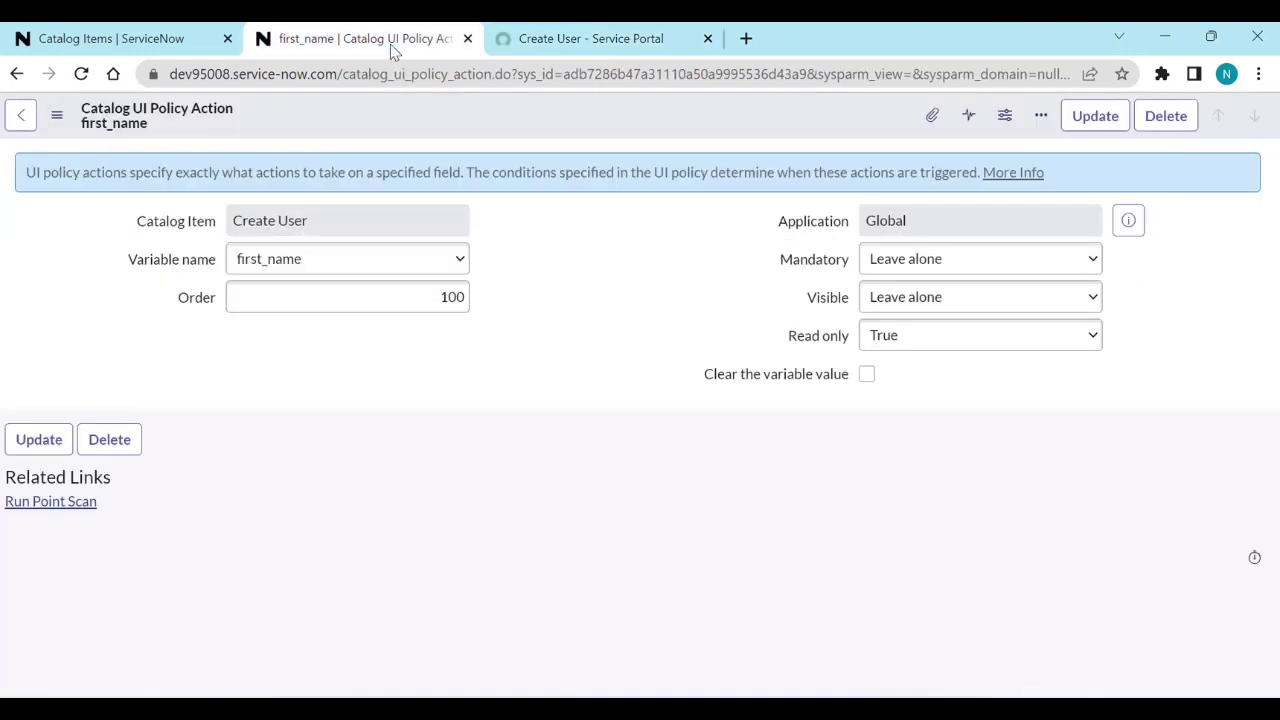
Set Read only to Leave alone on the first_name policy action and update it, returning to the UI policy record.
left_click(940, 337)
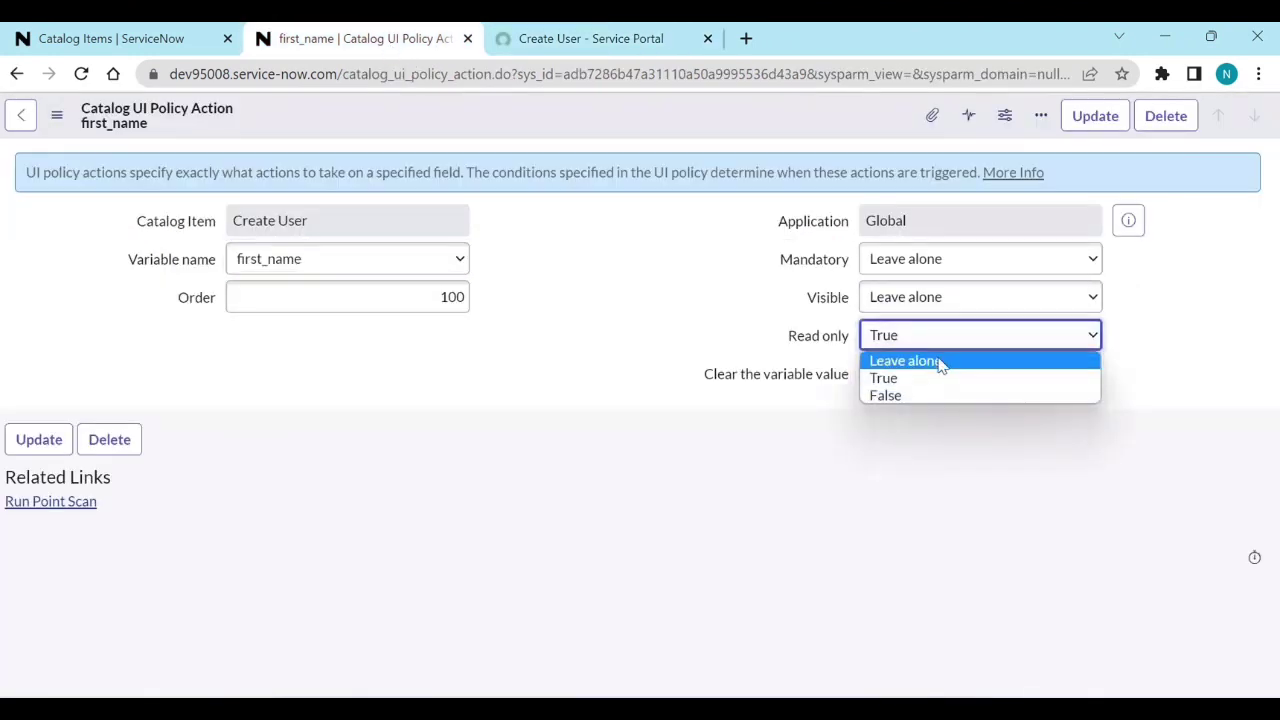
left_click(942, 361)
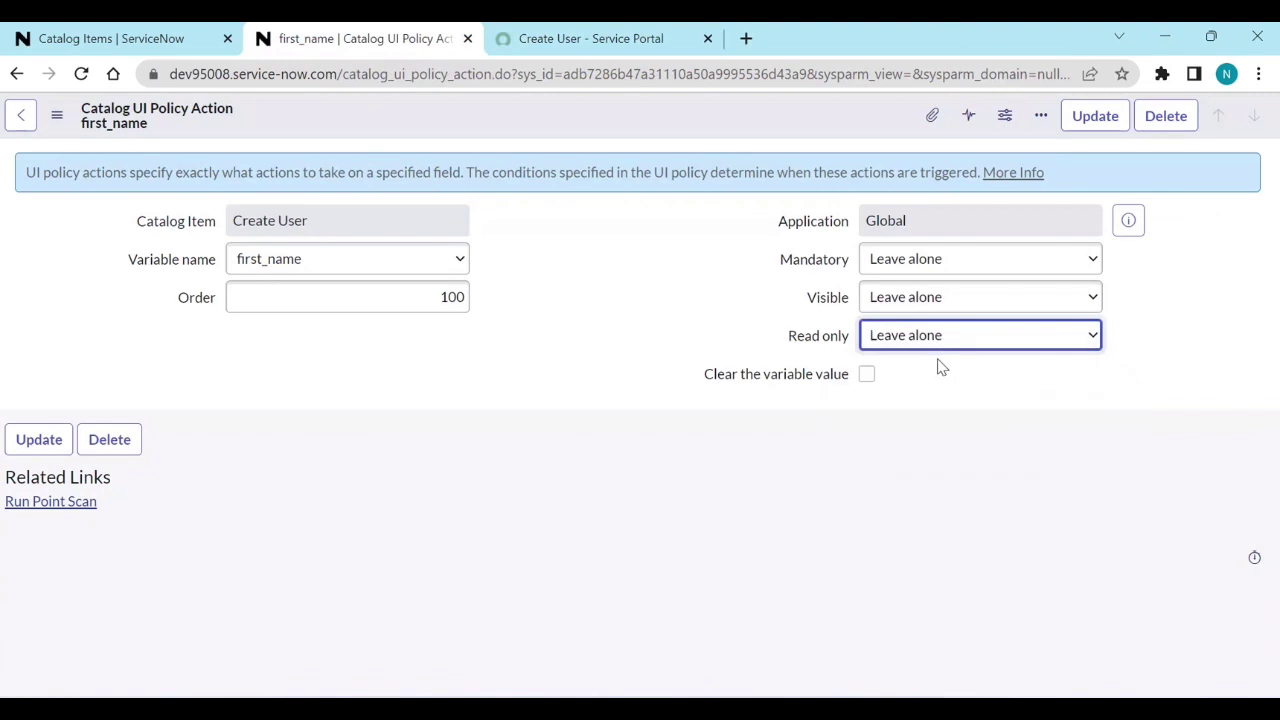
left_click(1081, 121)
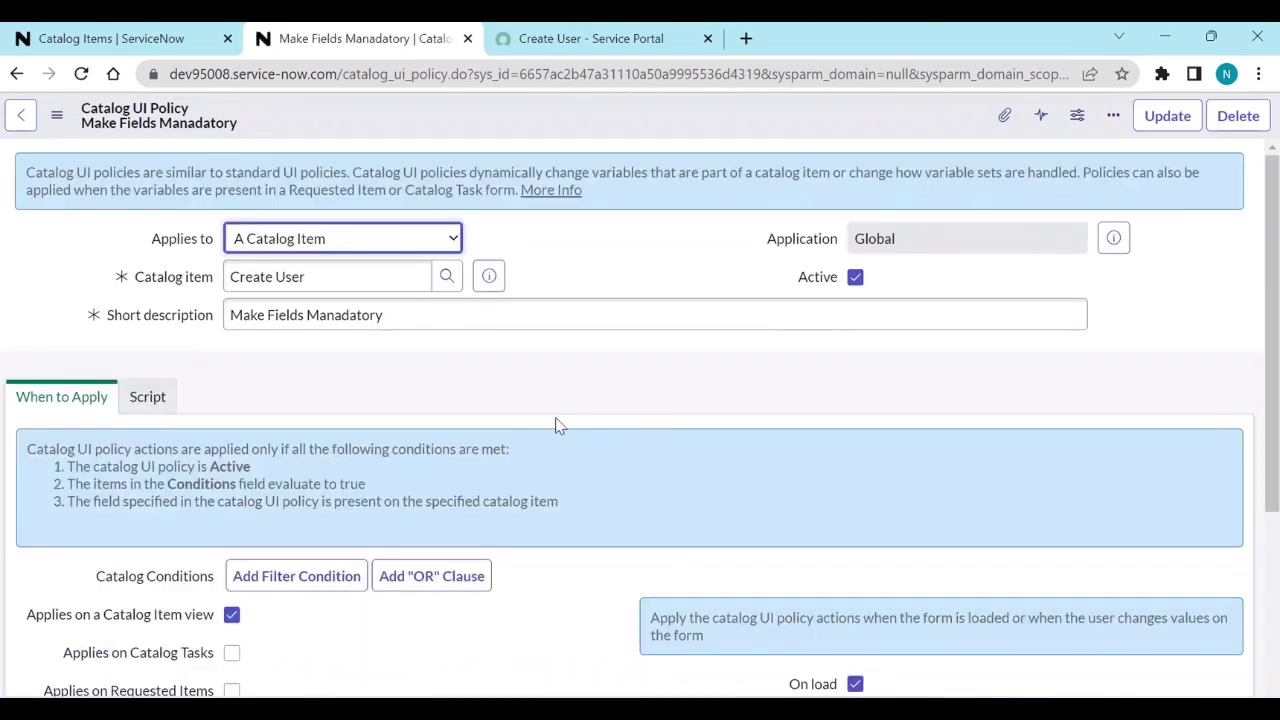
Add the catalog condition "first_name is not empty" to the Make Fields Manadatory policy and save it, staying on the record.
scroll(530, 430, "down", 2)
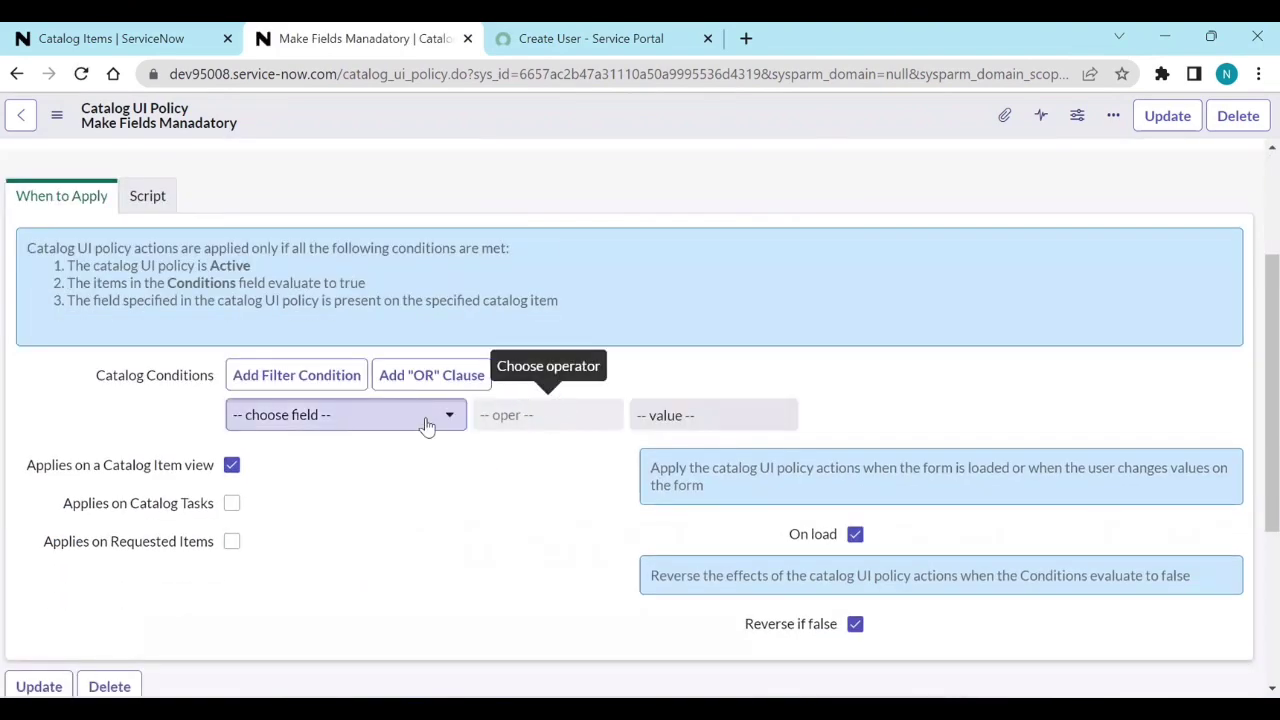
left_click(427, 424)
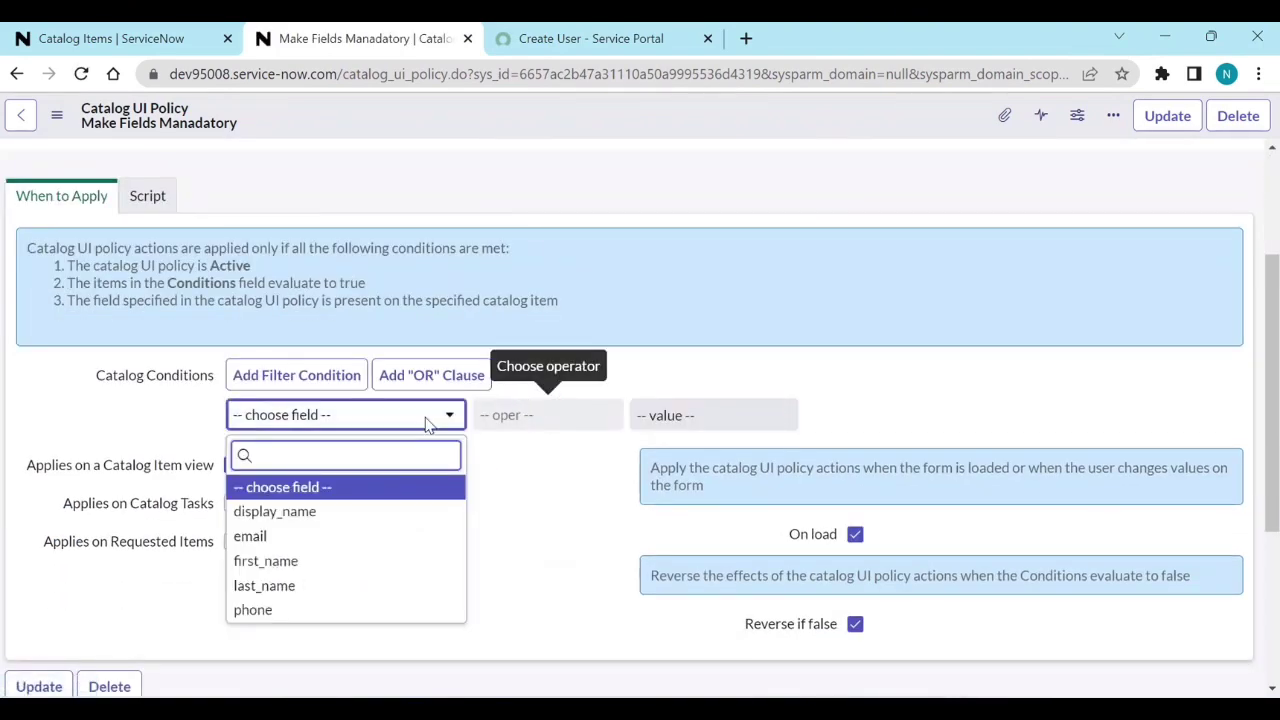
type("fi")
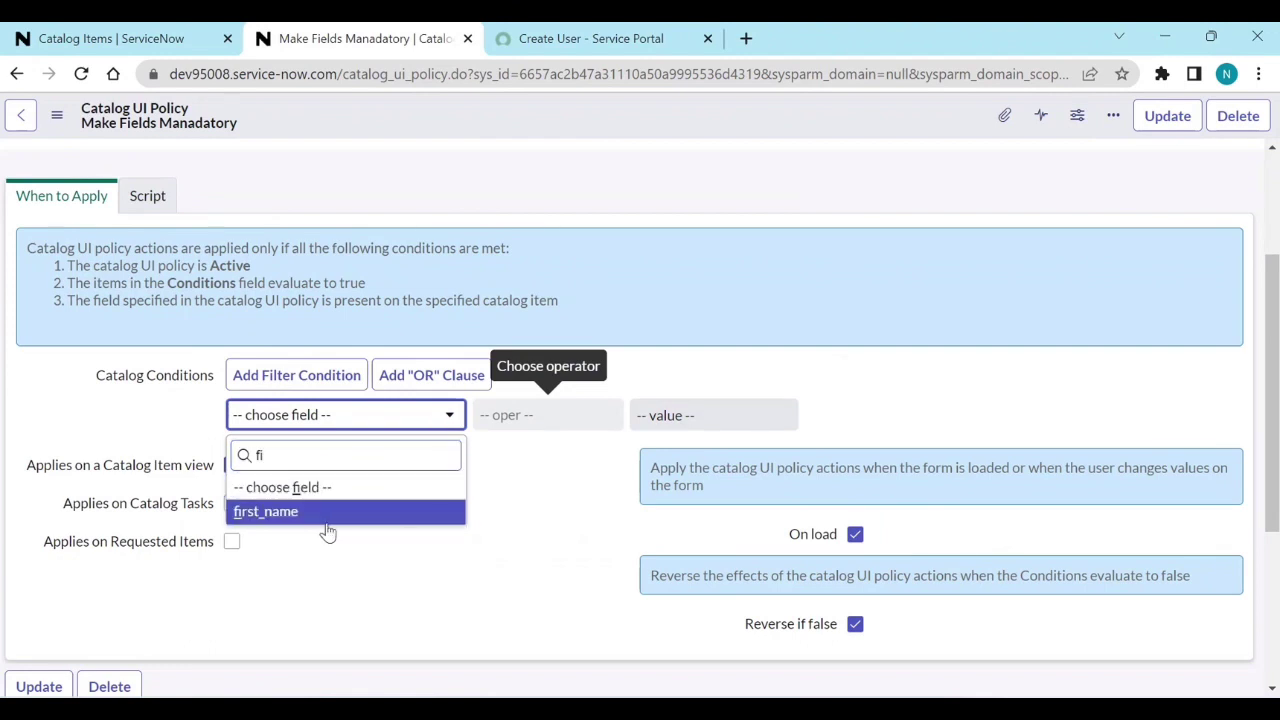
left_click(328, 512)
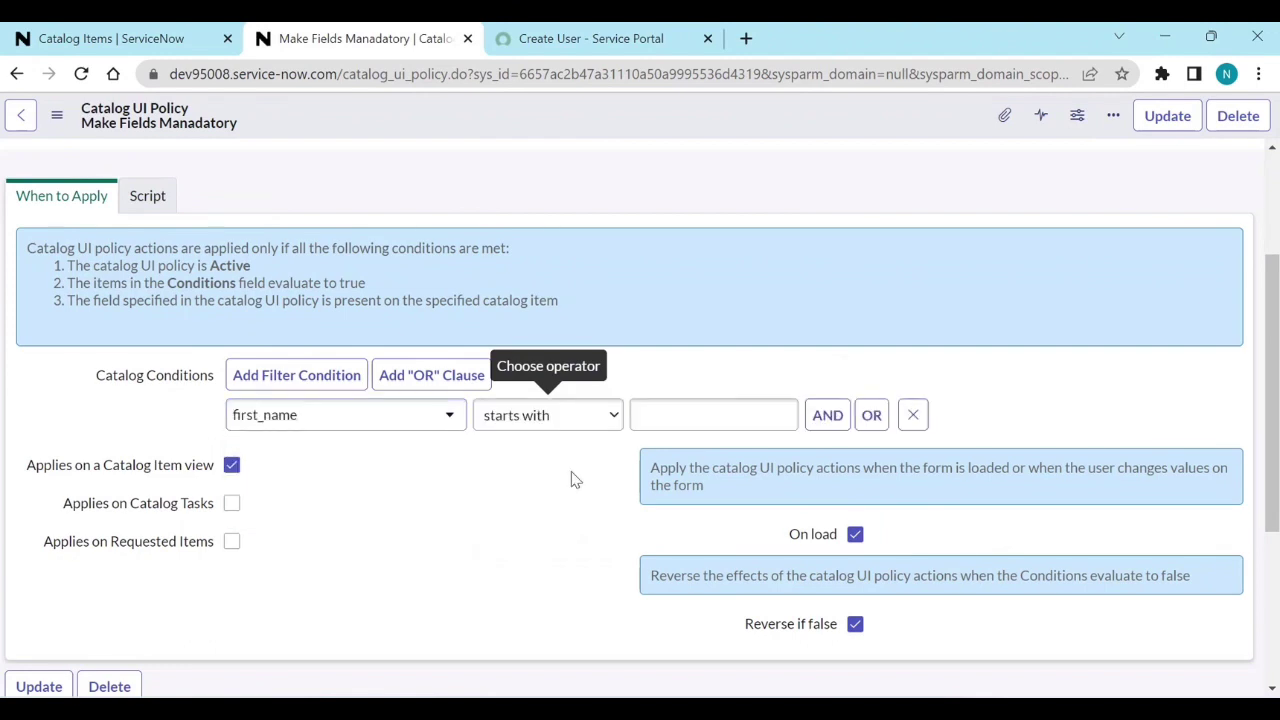
left_click(560, 425)
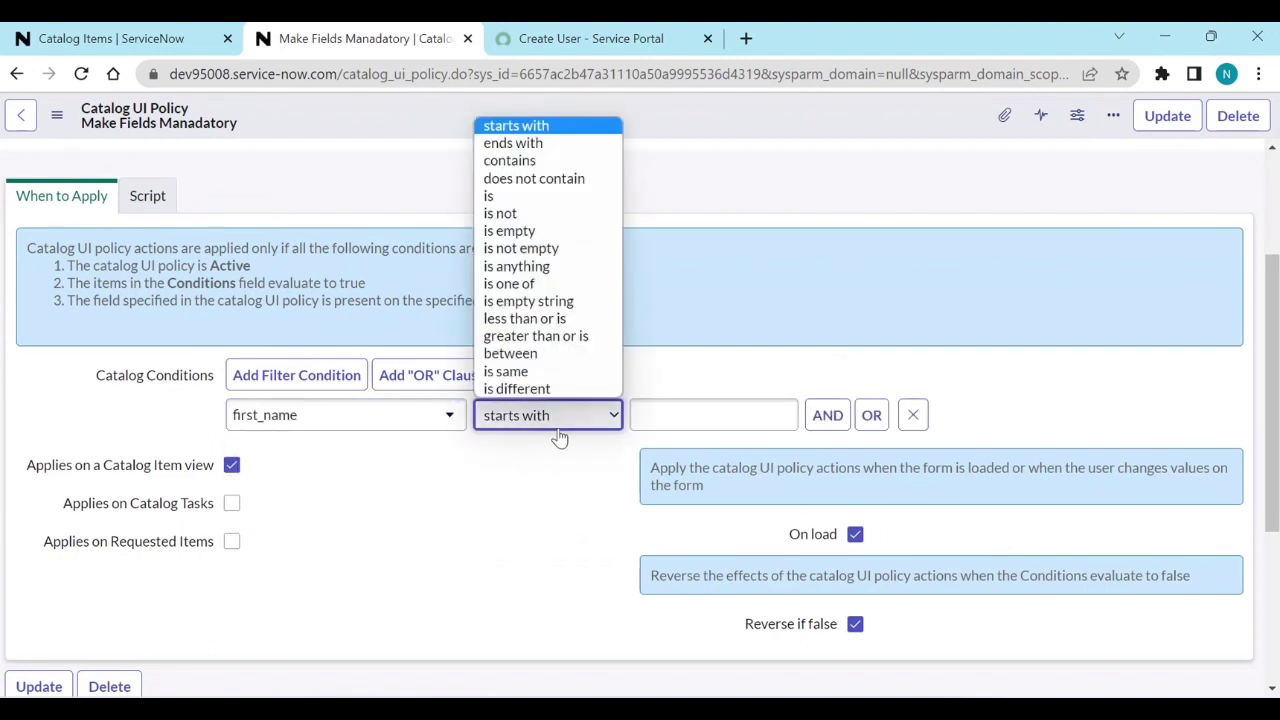
left_click(548, 248)
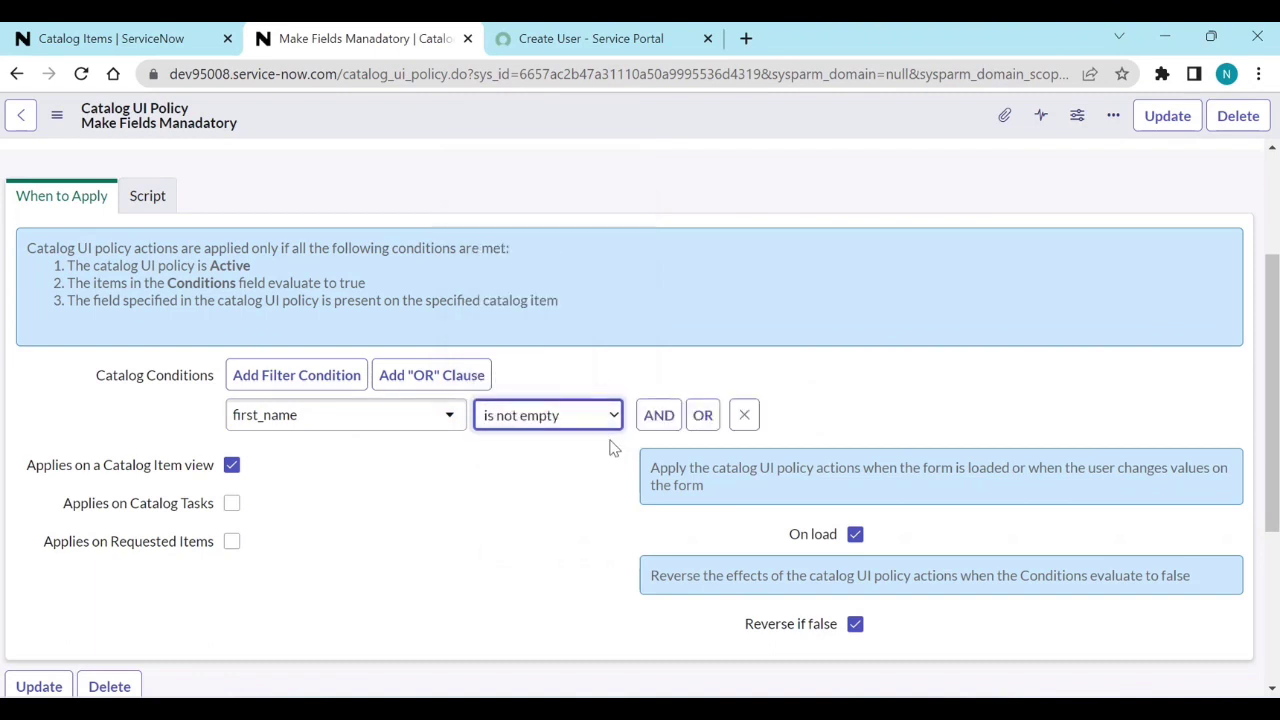
right_click(572, 116)
left_click(605, 126)
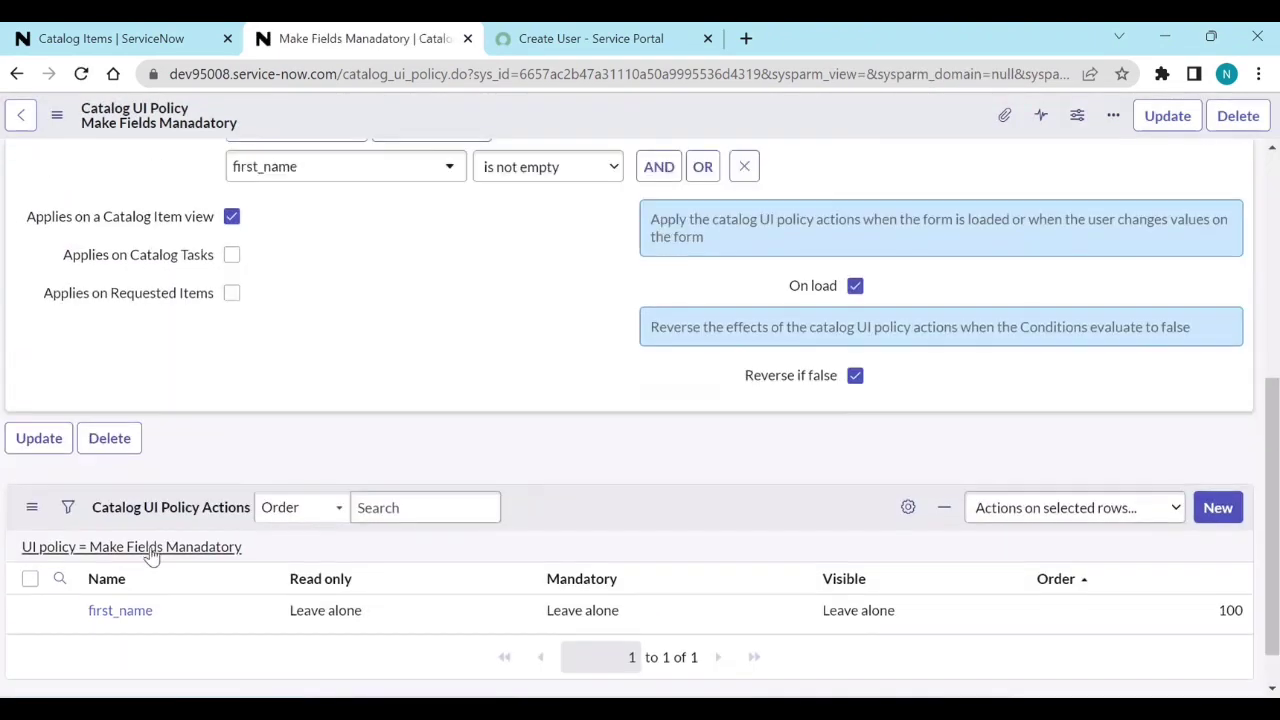
Change the first_name policy action's variable to last_name, set Mandatory to True, and update it.
left_click(130, 612)
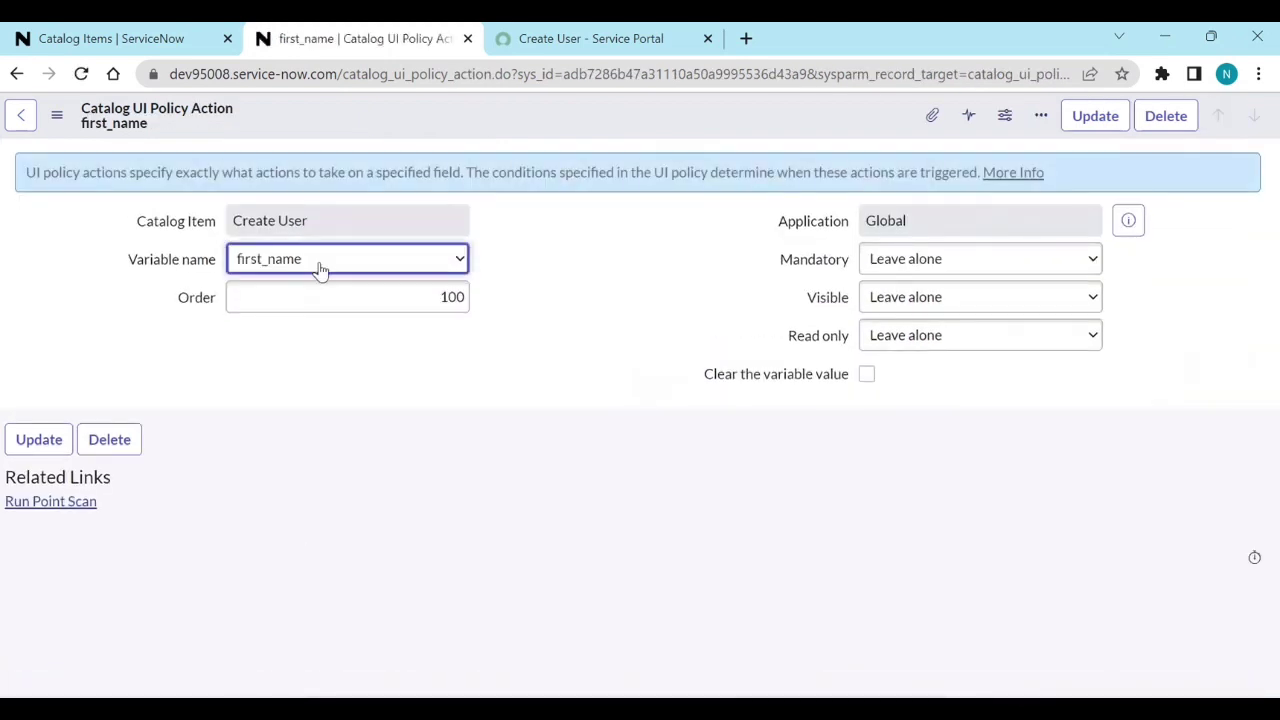
left_click(320, 265)
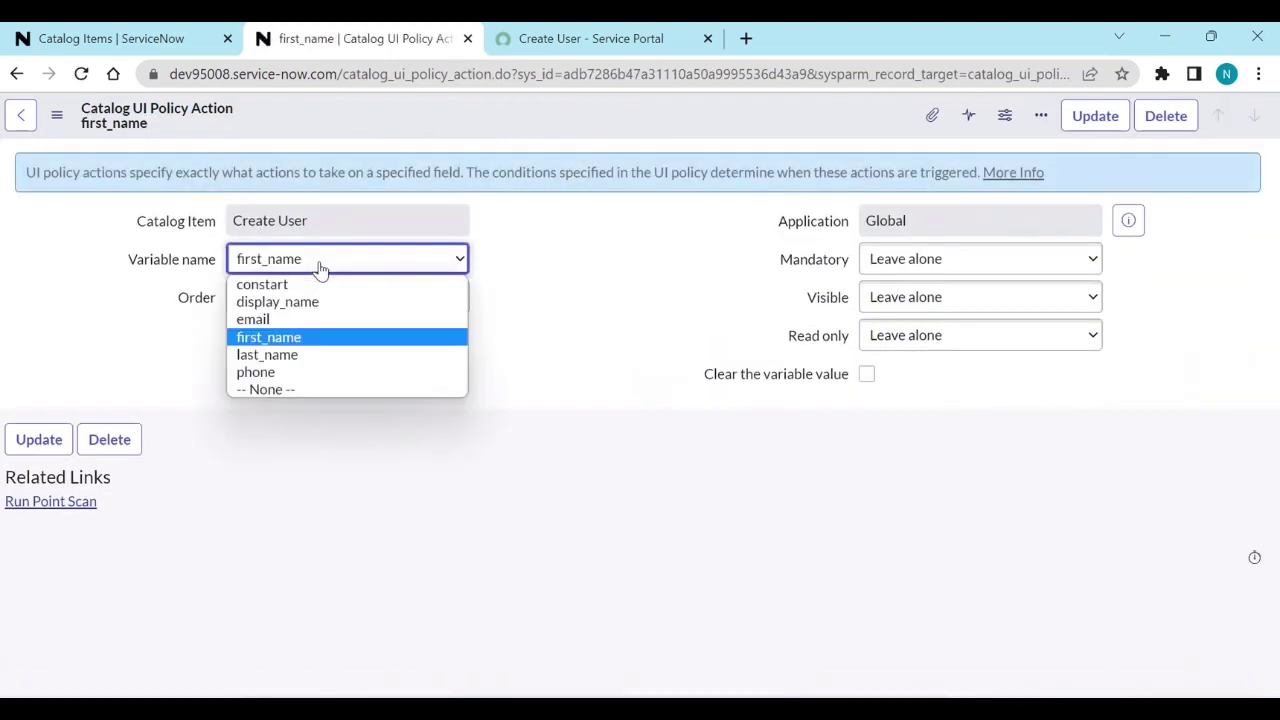
left_click(286, 355)
left_click(926, 268)
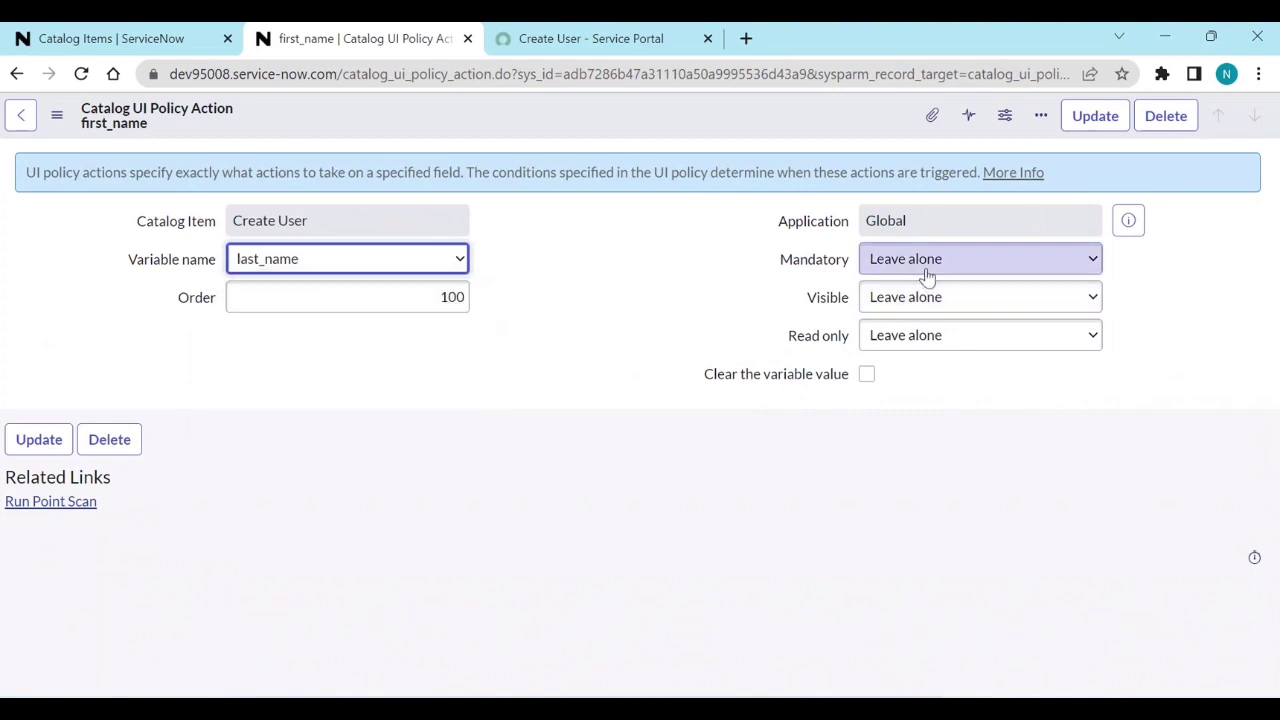
left_click(926, 301)
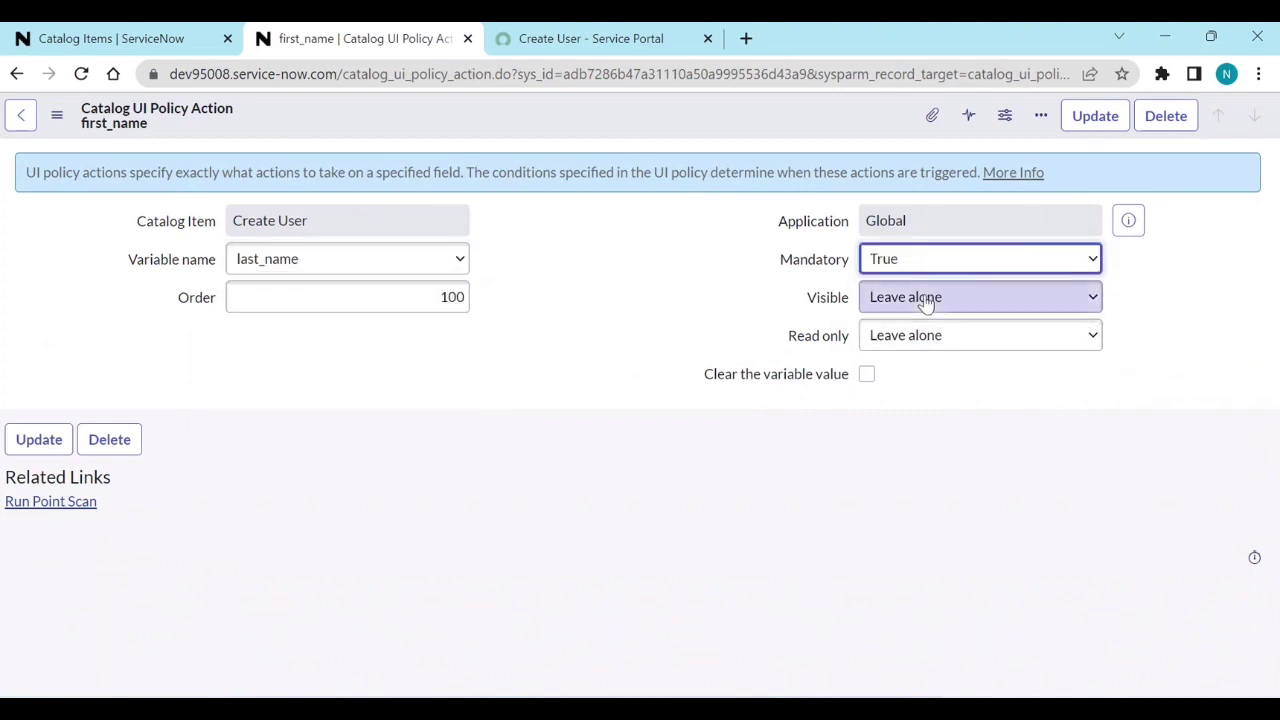
left_click(1082, 125)
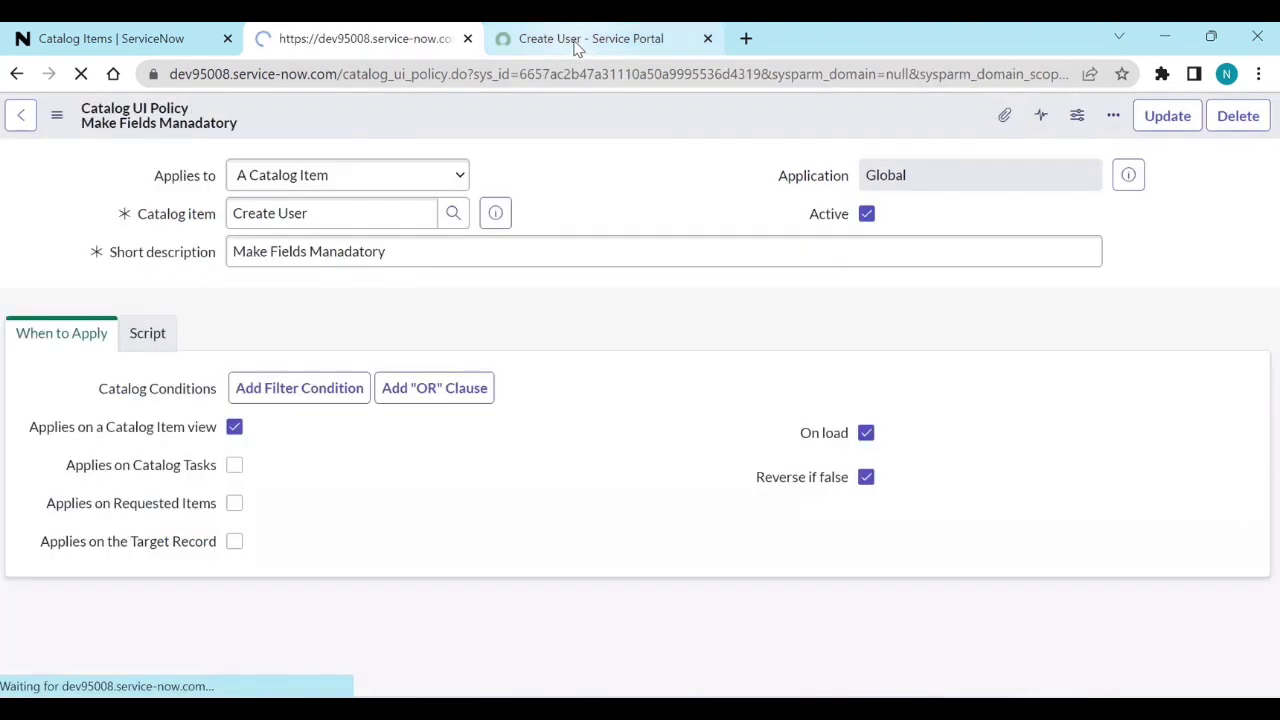
Reload the Create User portal form, and review the catalog condition on the Make Fields Manadatory policy.
left_click(577, 45)
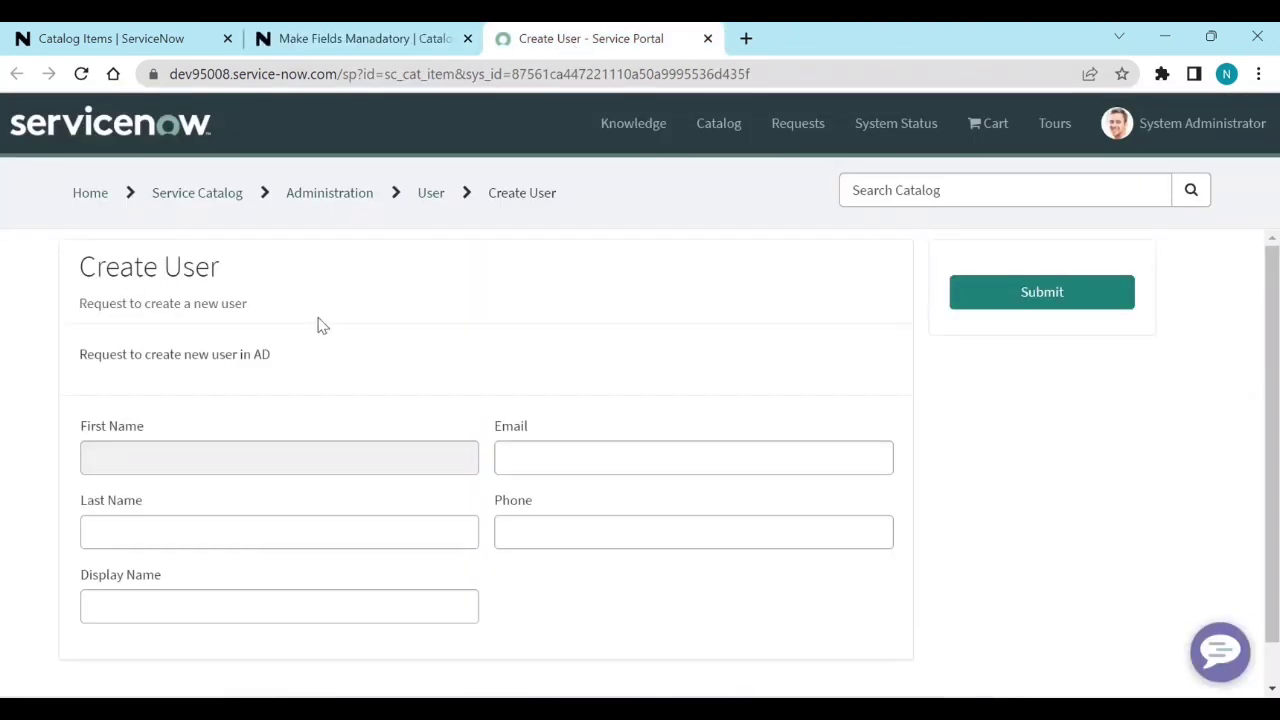
left_click(81, 74)
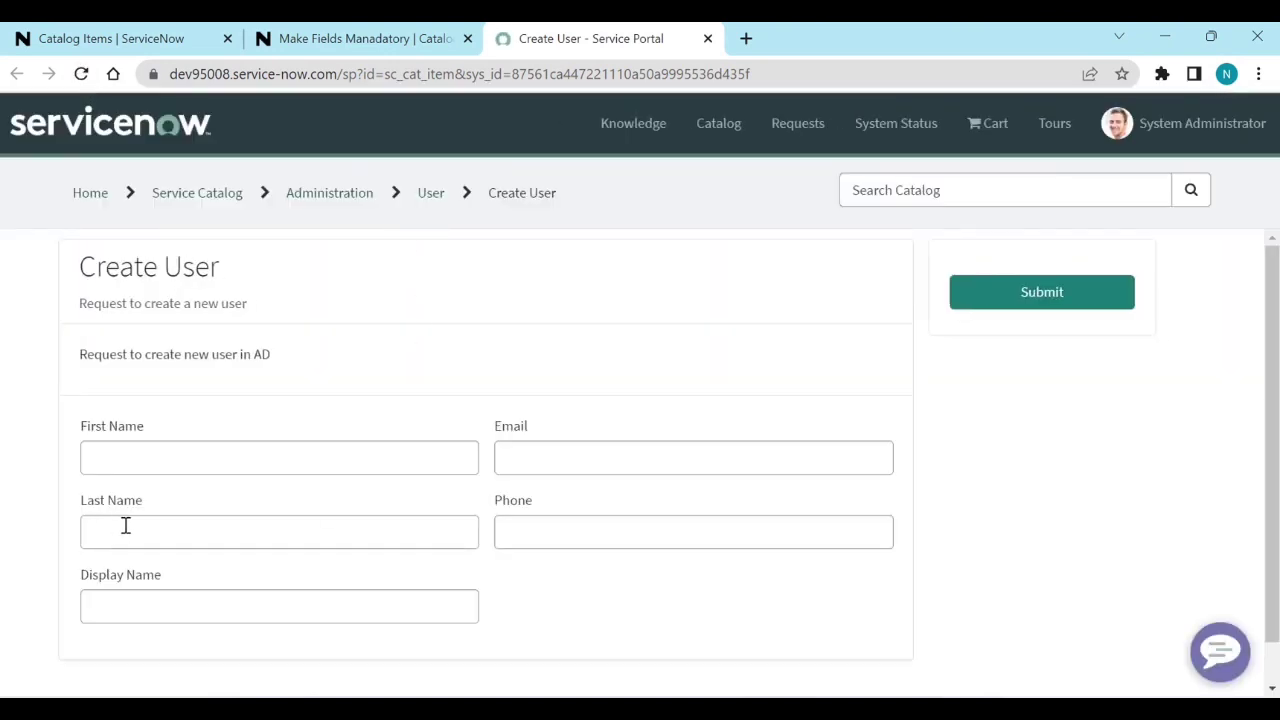
left_click(360, 38)
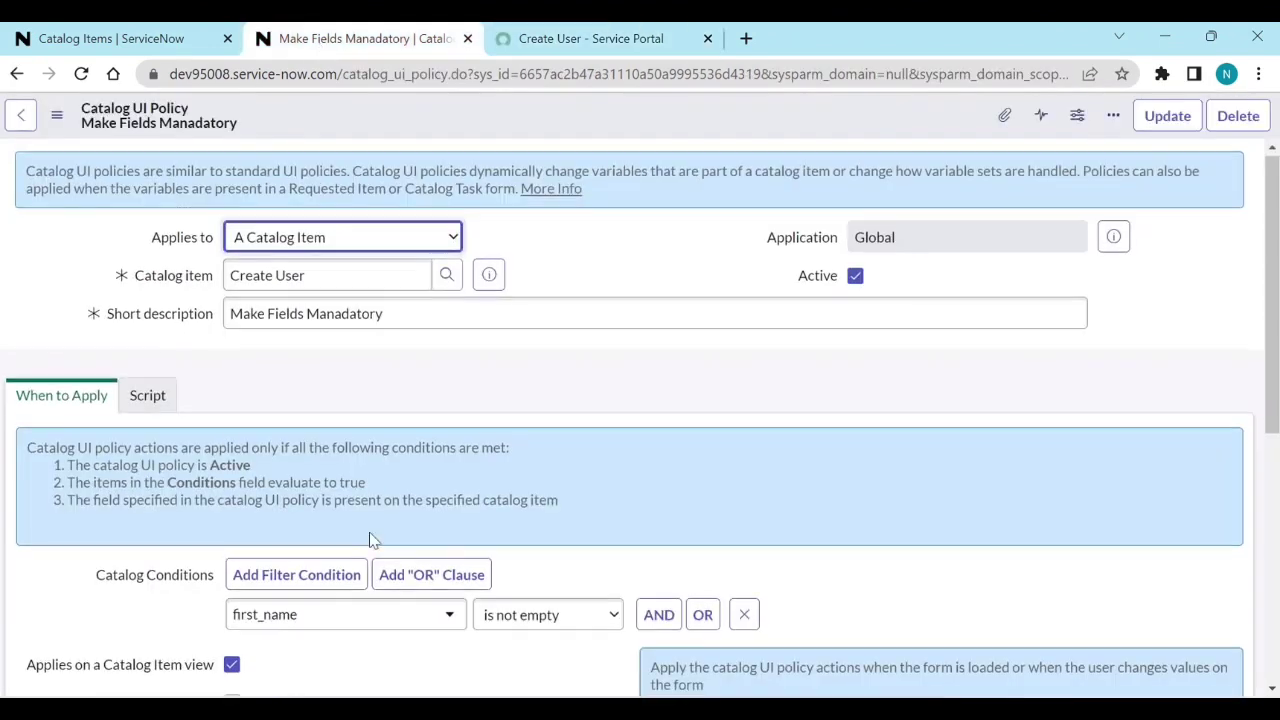
scroll(370, 540, "down", 10)
scroll(300, 460, "up", 3)
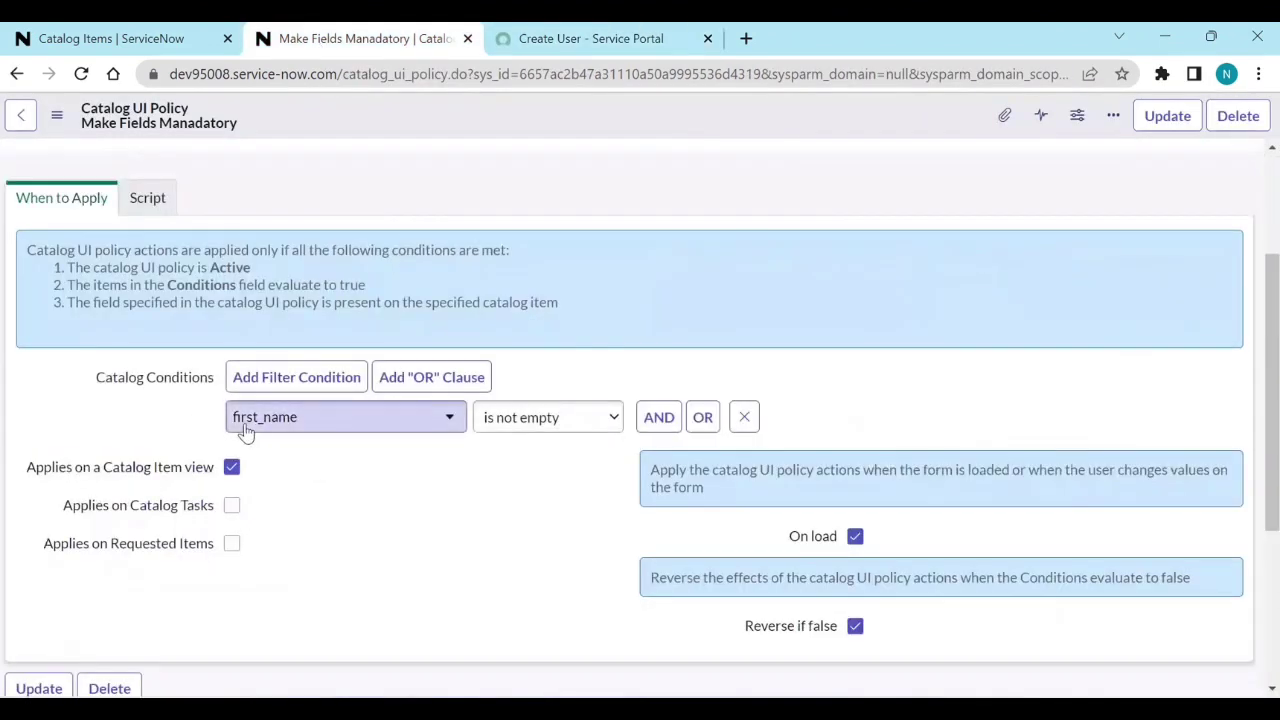
Enter "sedgfvdsvgs" as the First Name on the Create User form and clear it to test whether Last Name is mandatory.
left_click(588, 36)
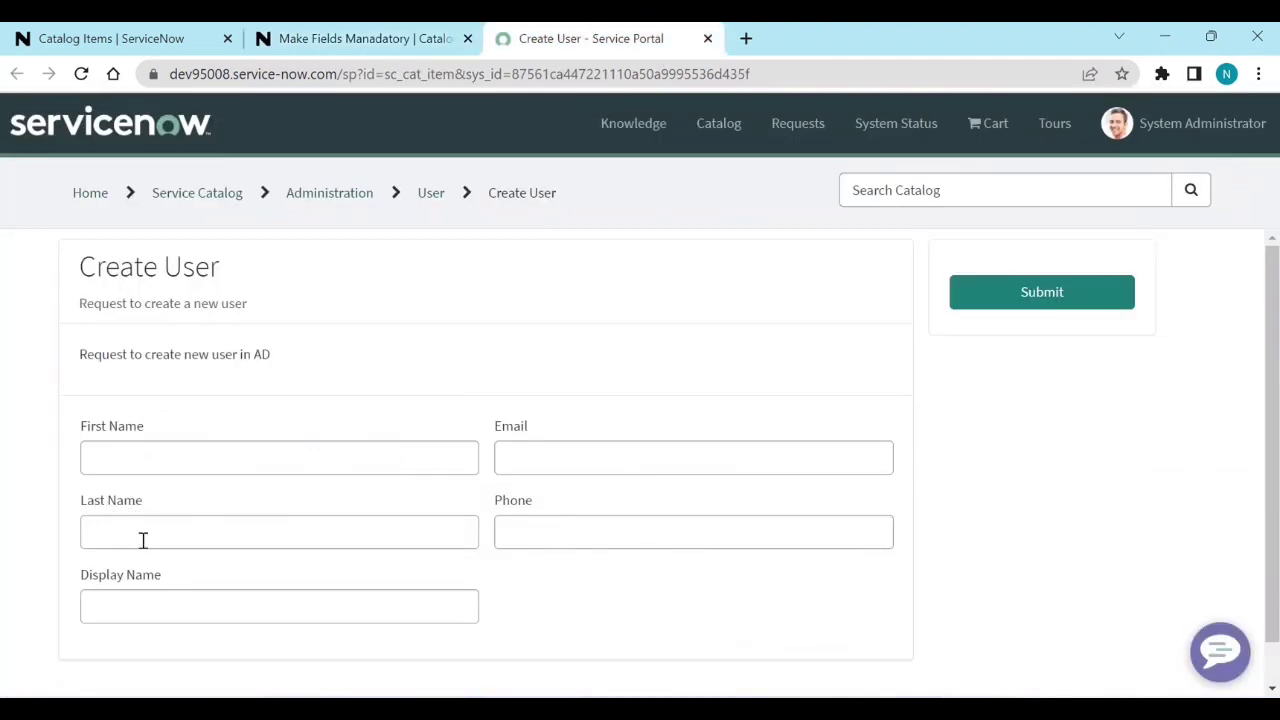
left_click(149, 459)
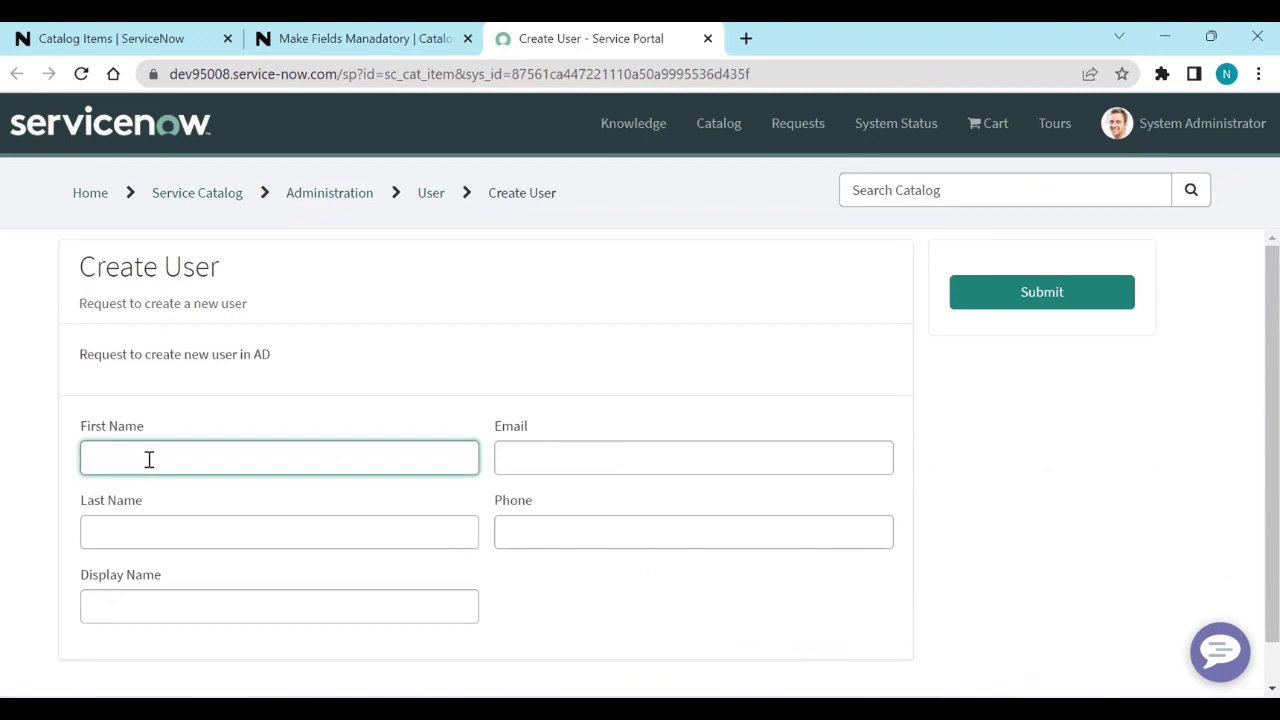
type("sedgfvdsvgs")
left_click(312, 416)
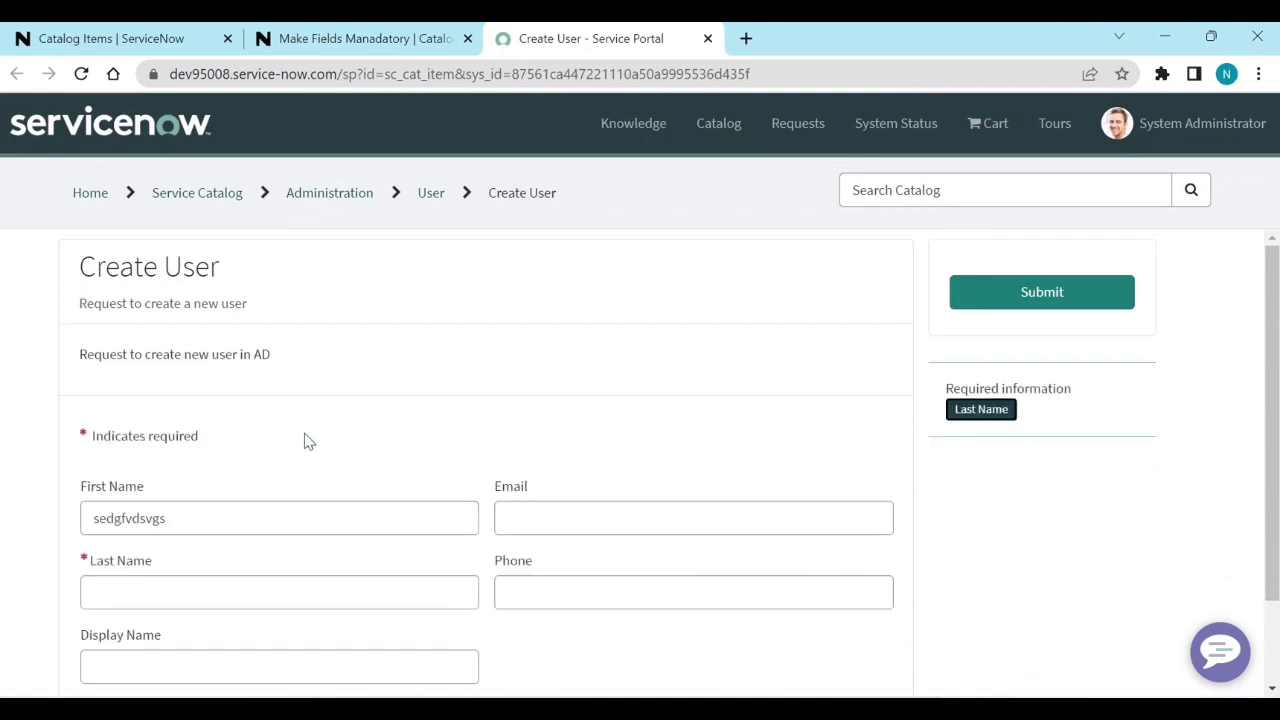
double_click(183, 525)
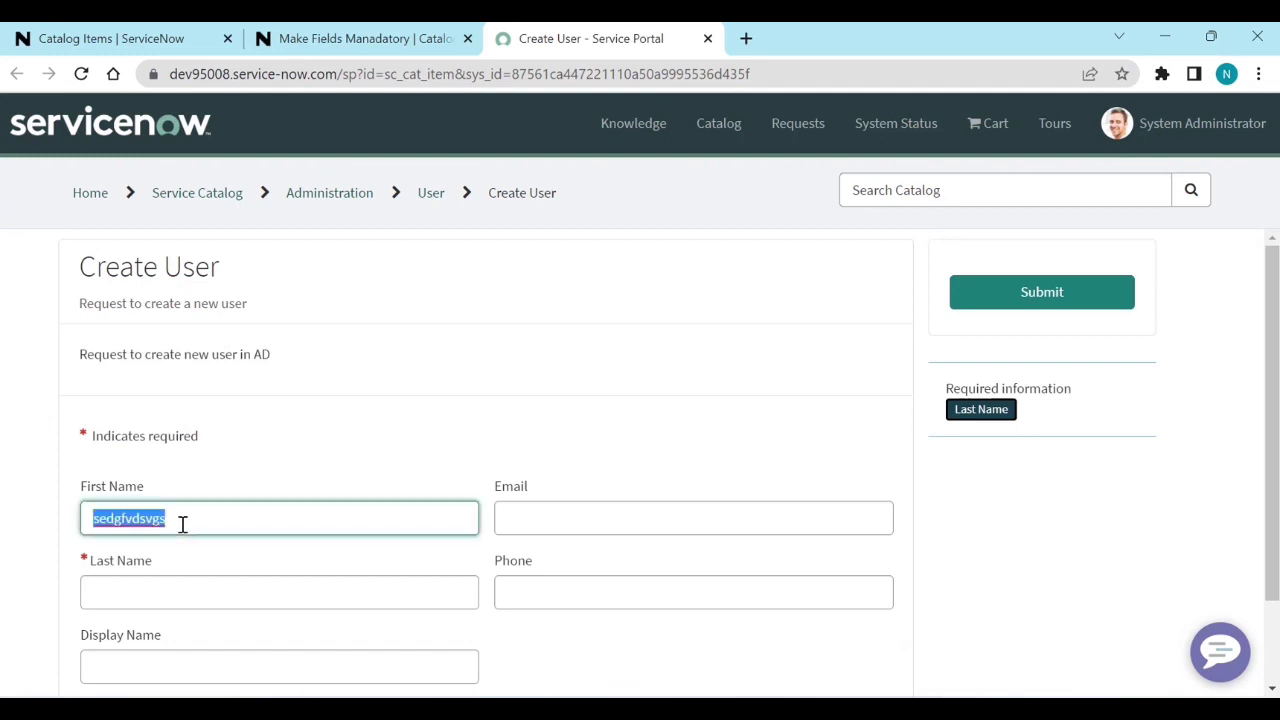
key("BackSpace")
left_click(199, 561)
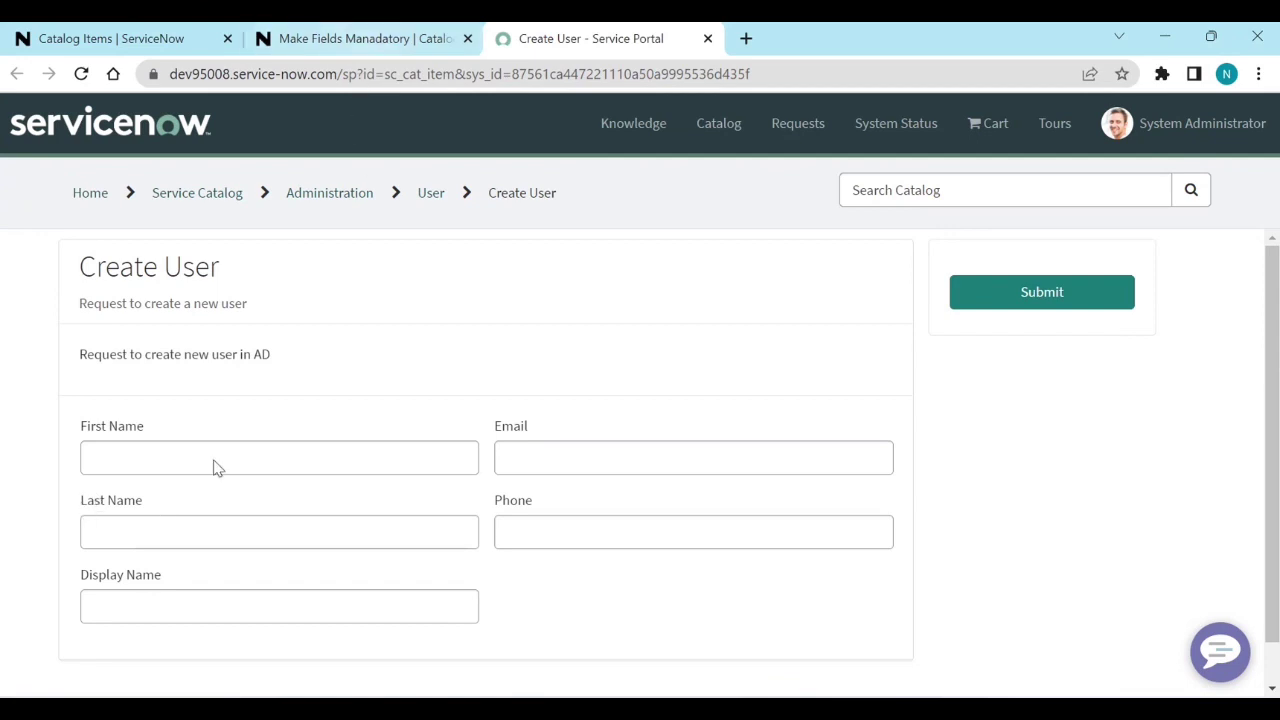
Review the policy's apply settings, and retest Last Name on the Create User form by entering "fgsdgdsG" as the First Name.
left_click(323, 46)
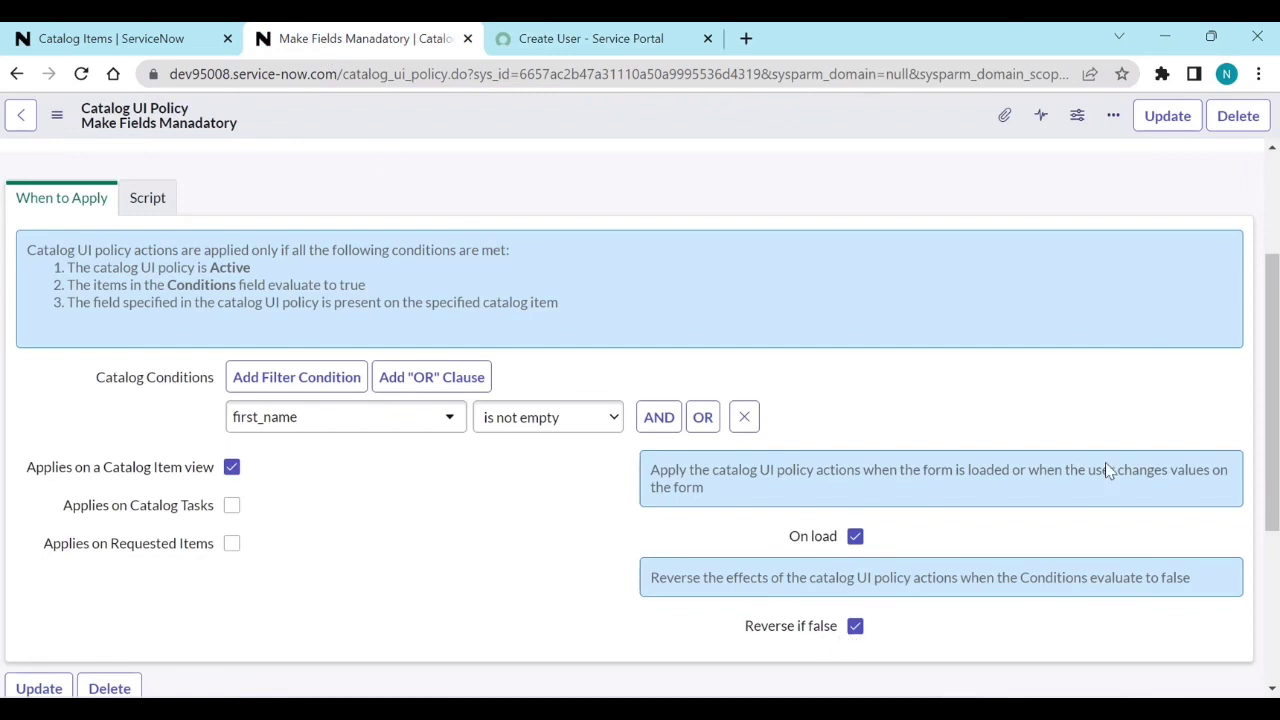
left_click(561, 40)
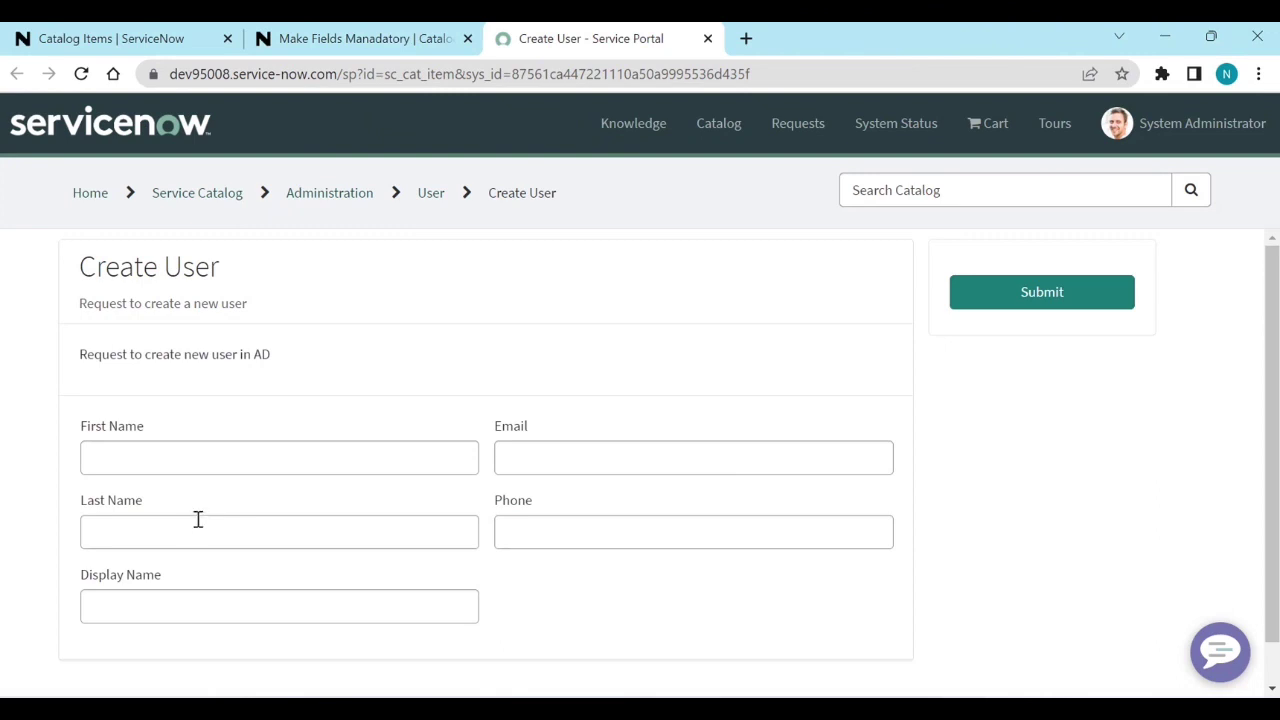
left_click(246, 458)
type("fgsdgds")
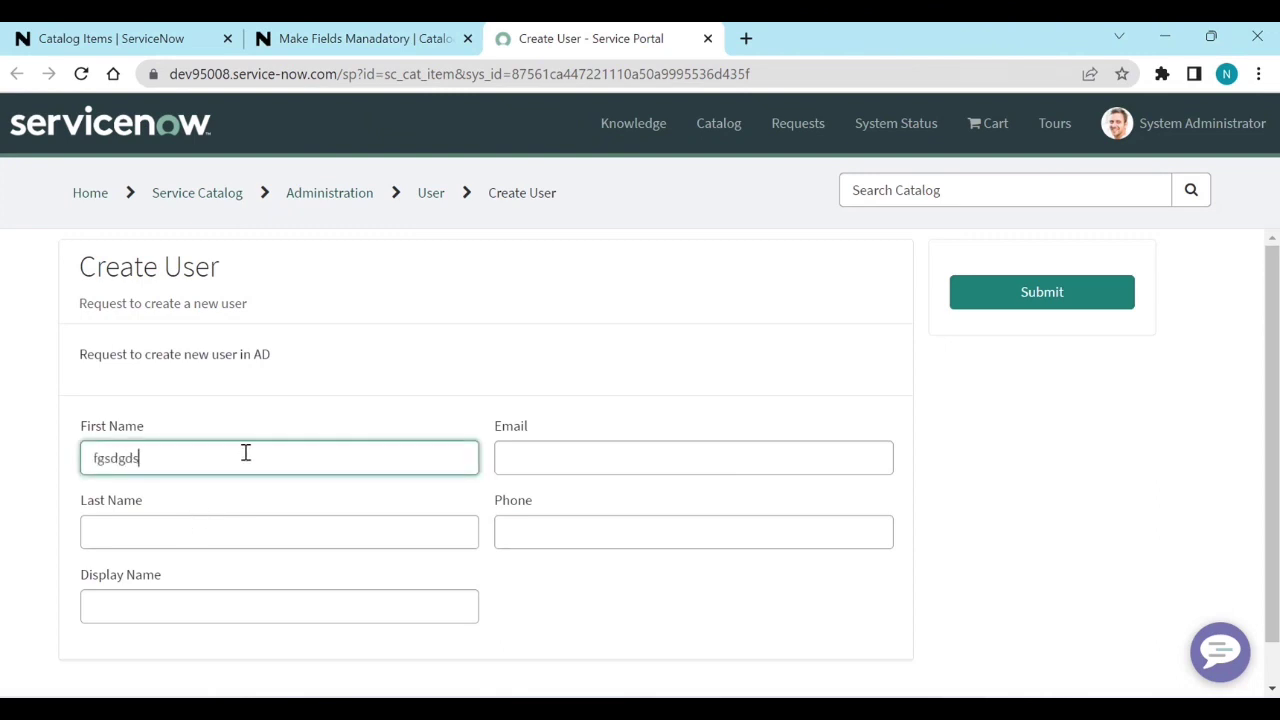
type("G")
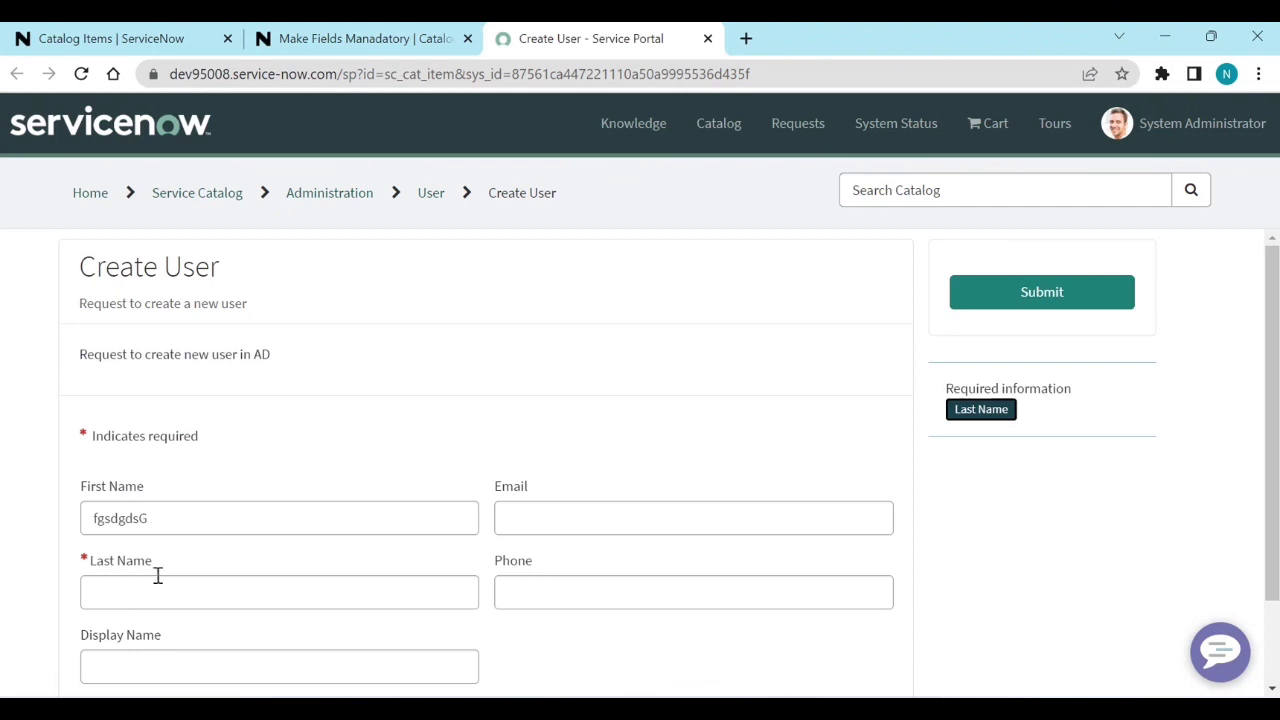
Disable Reverse if false on the Make Fields Manadatory policy and save it, staying on the record.
left_click(362, 40)
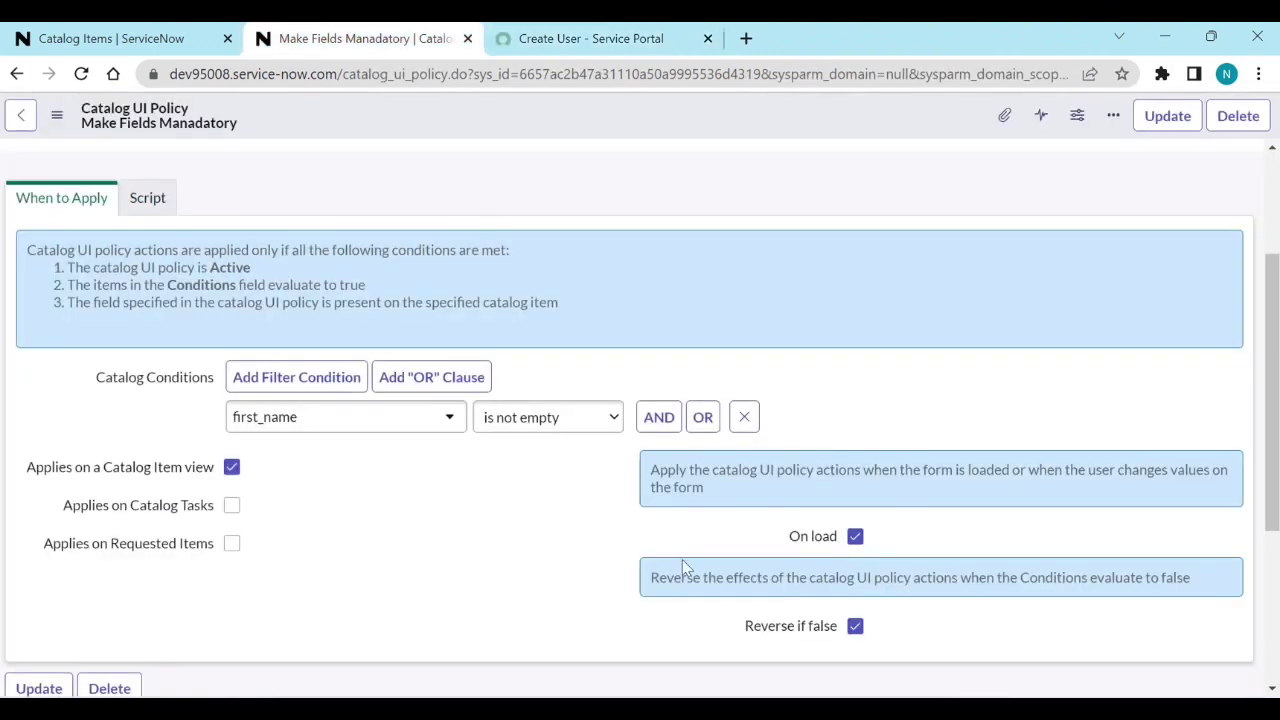
left_click(855, 626)
left_click(855, 626)
right_click(418, 108)
left_click(450, 122)
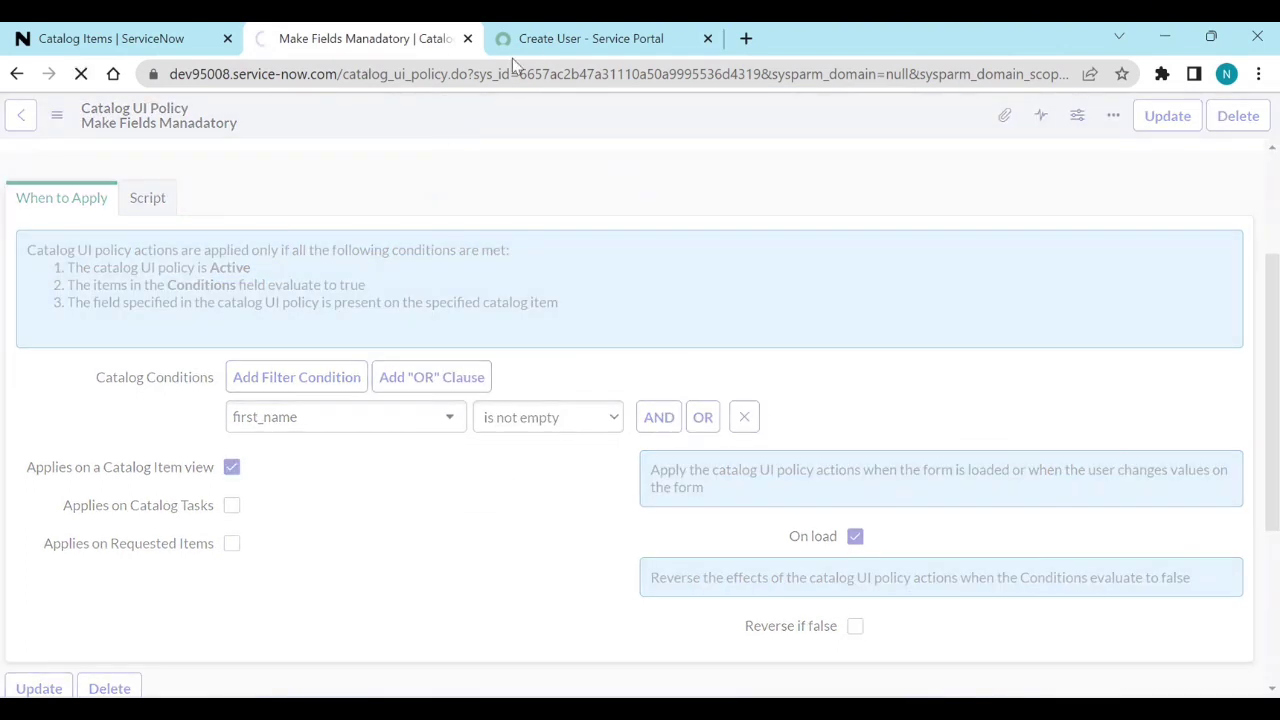
Reload the Create User form, enter "vdsvsvsvs" as the First Name and clear it to check whether the Last Name requirement reverses.
left_click(535, 45)
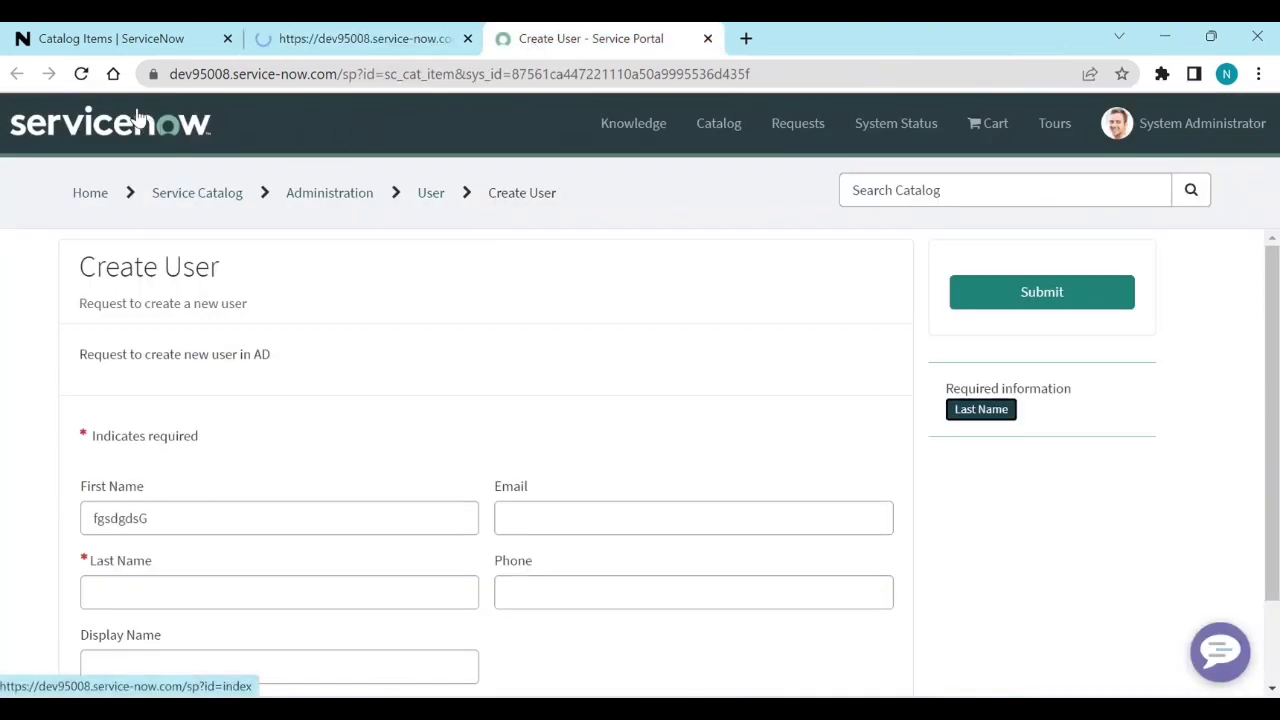
left_click(82, 74)
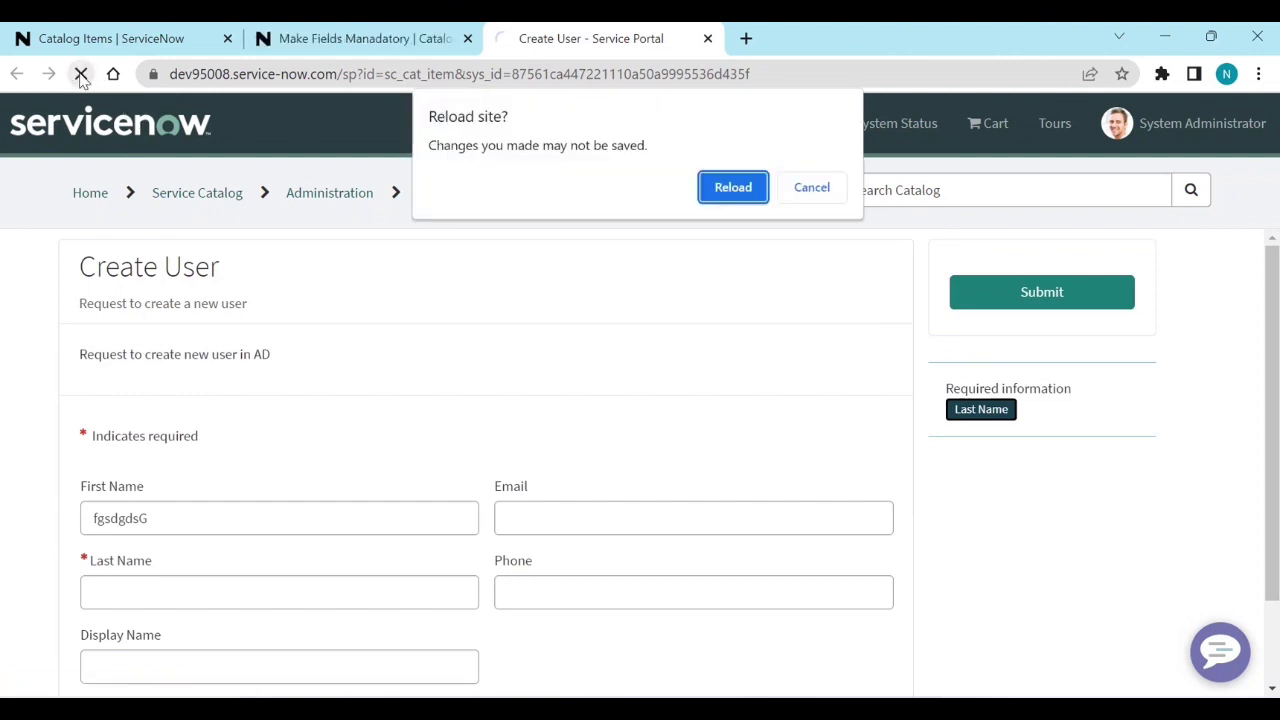
left_click(747, 198)
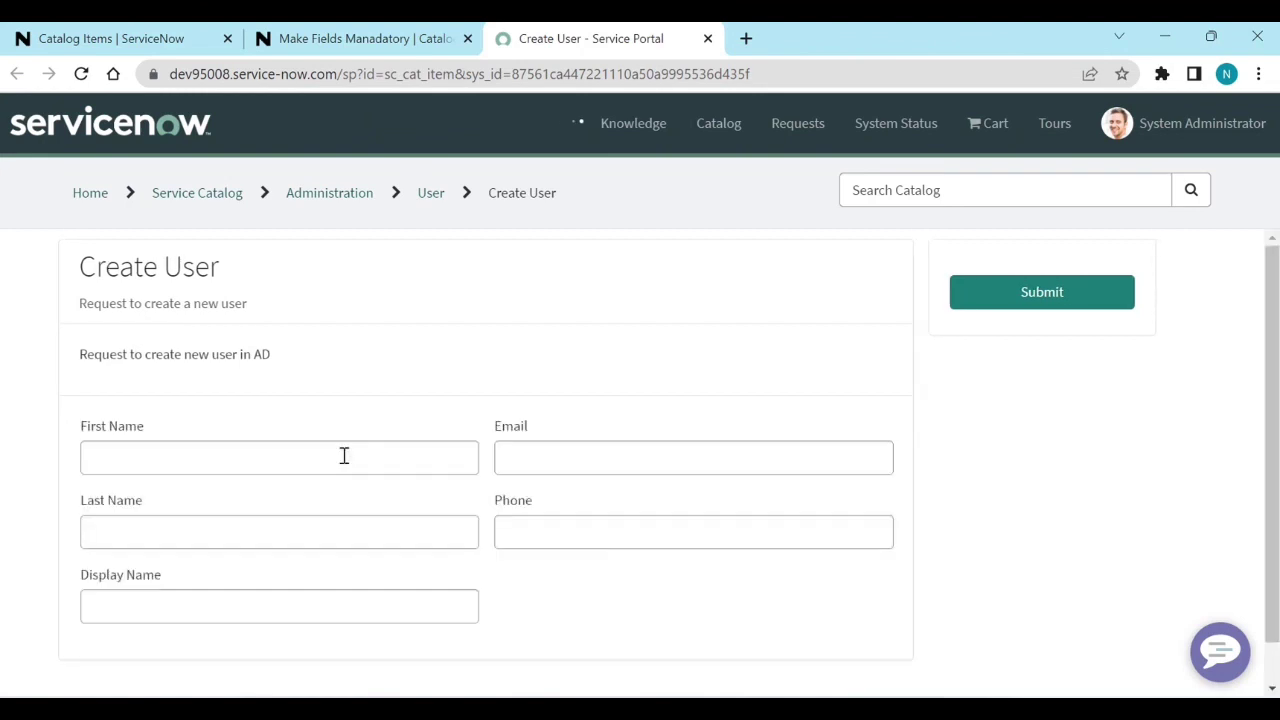
left_click(295, 467)
type("vdsvsvsvs")
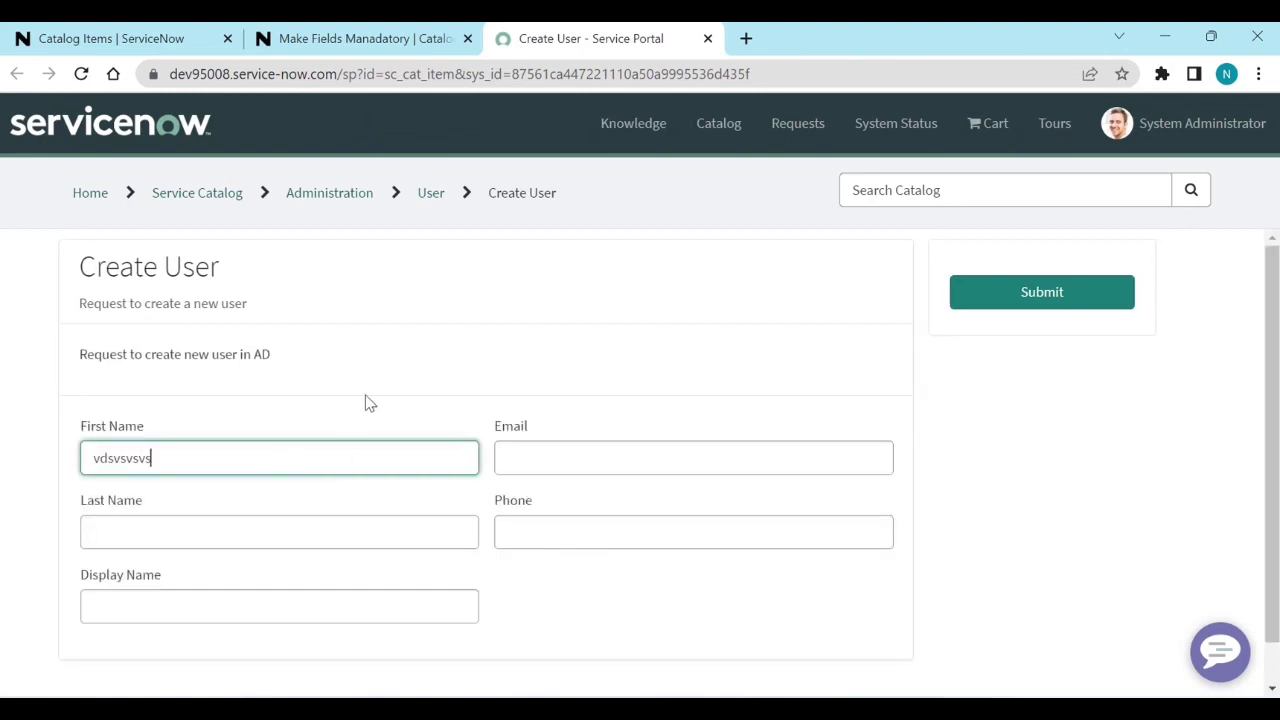
left_click(368, 403)
double_click(171, 518)
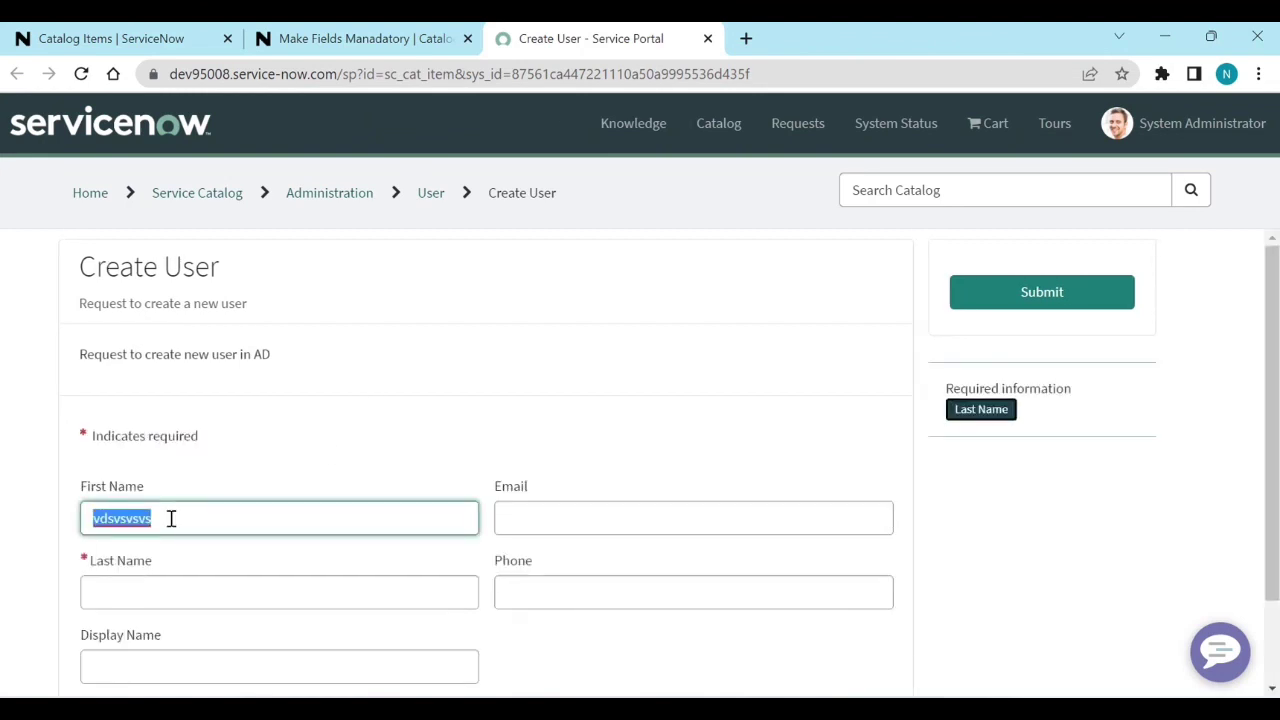
key("BackSpace")
left_click(193, 563)
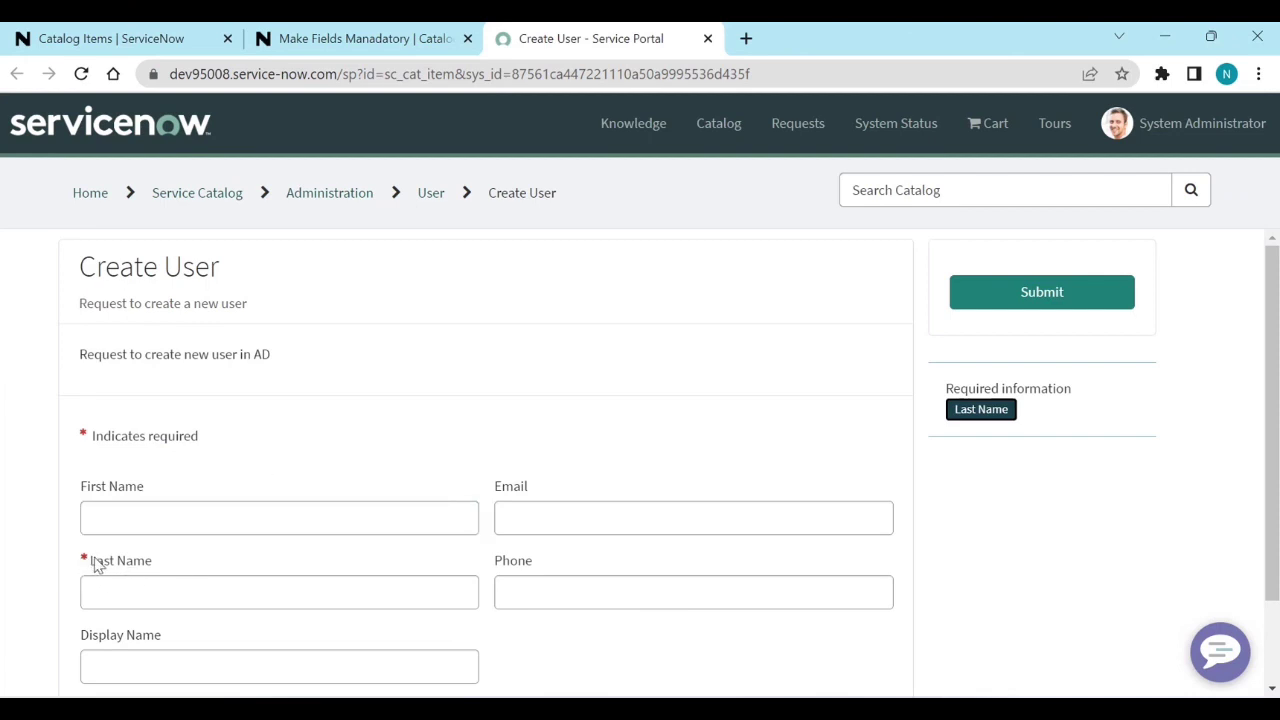
Enable Reverse if false on the Make Fields Manadatory policy again and save the record.
left_click(402, 44)
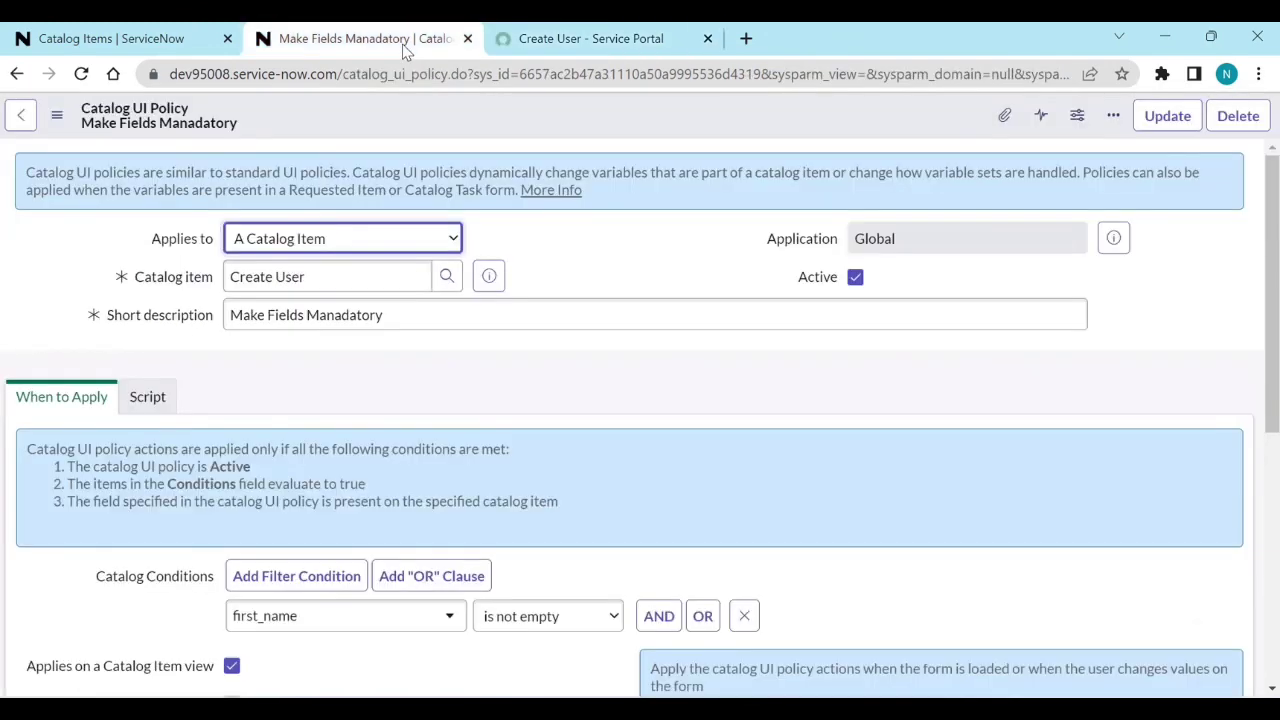
scroll(730, 476, "down", 4)
left_click(855, 423)
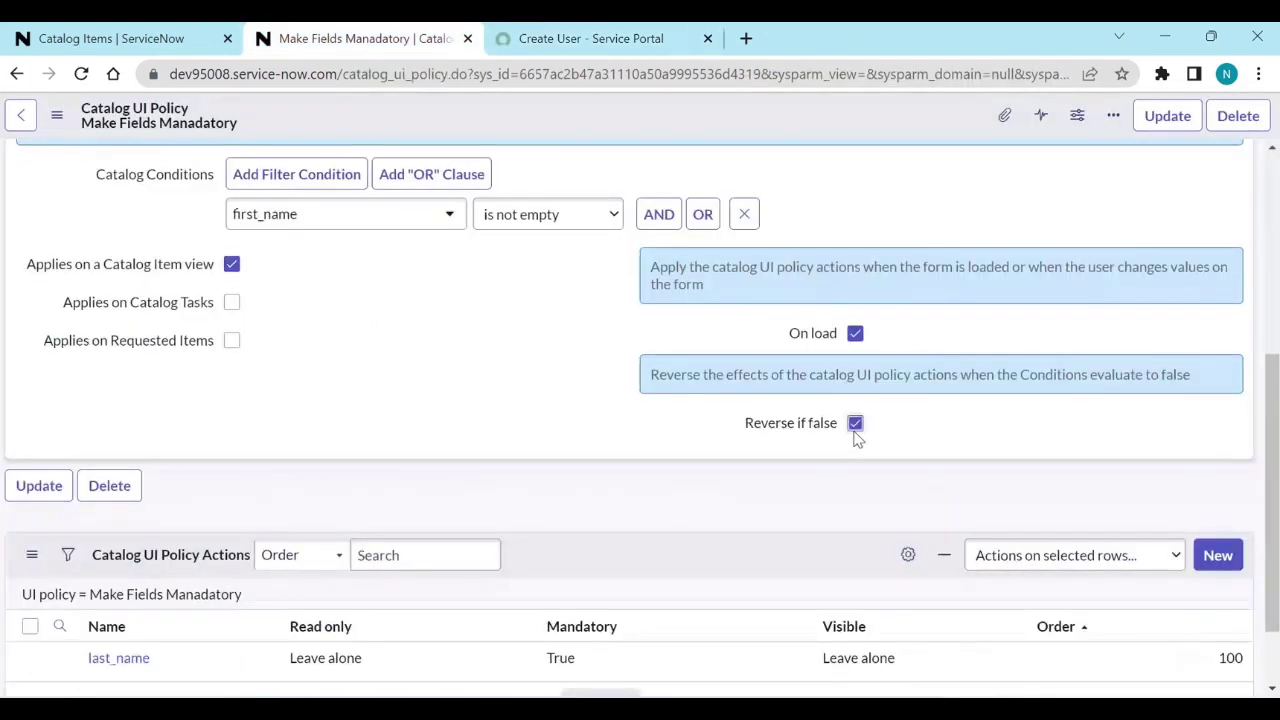
right_click(632, 132)
left_click(648, 137)
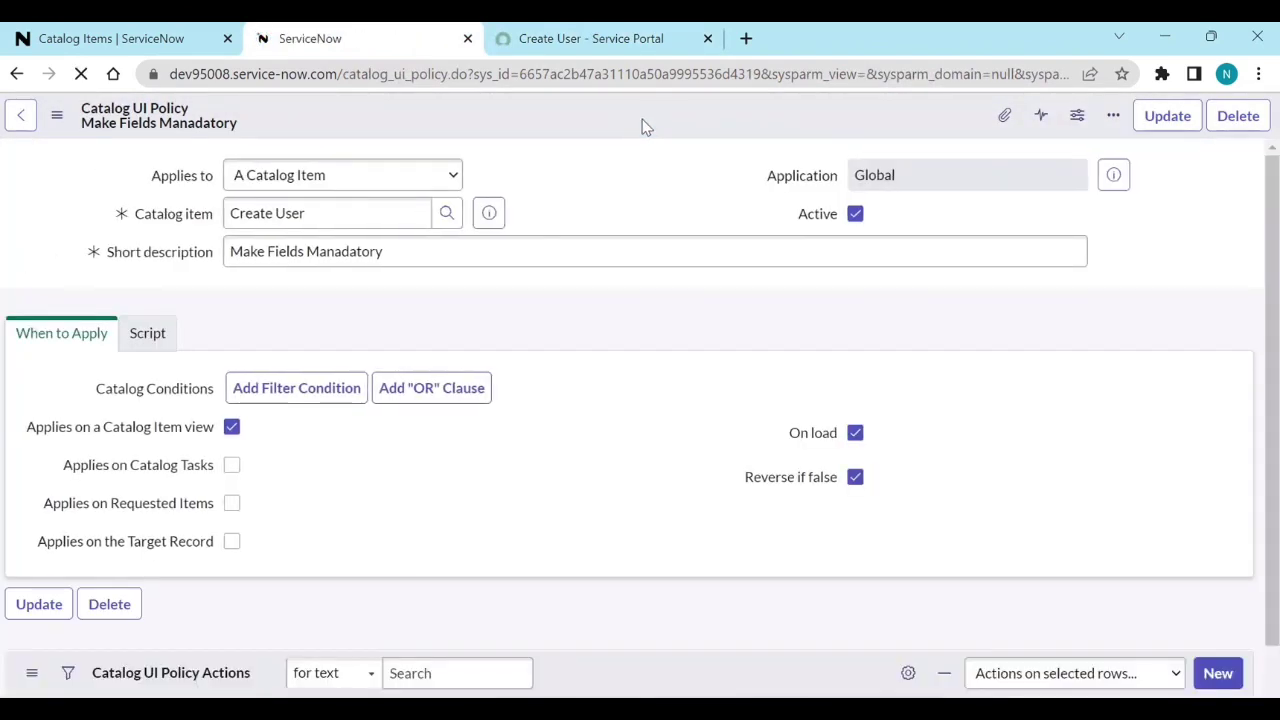
Open the last_name action listed under the Make Fields Manadatory catalog UI policy.
scroll(620, 494, "down", 5)
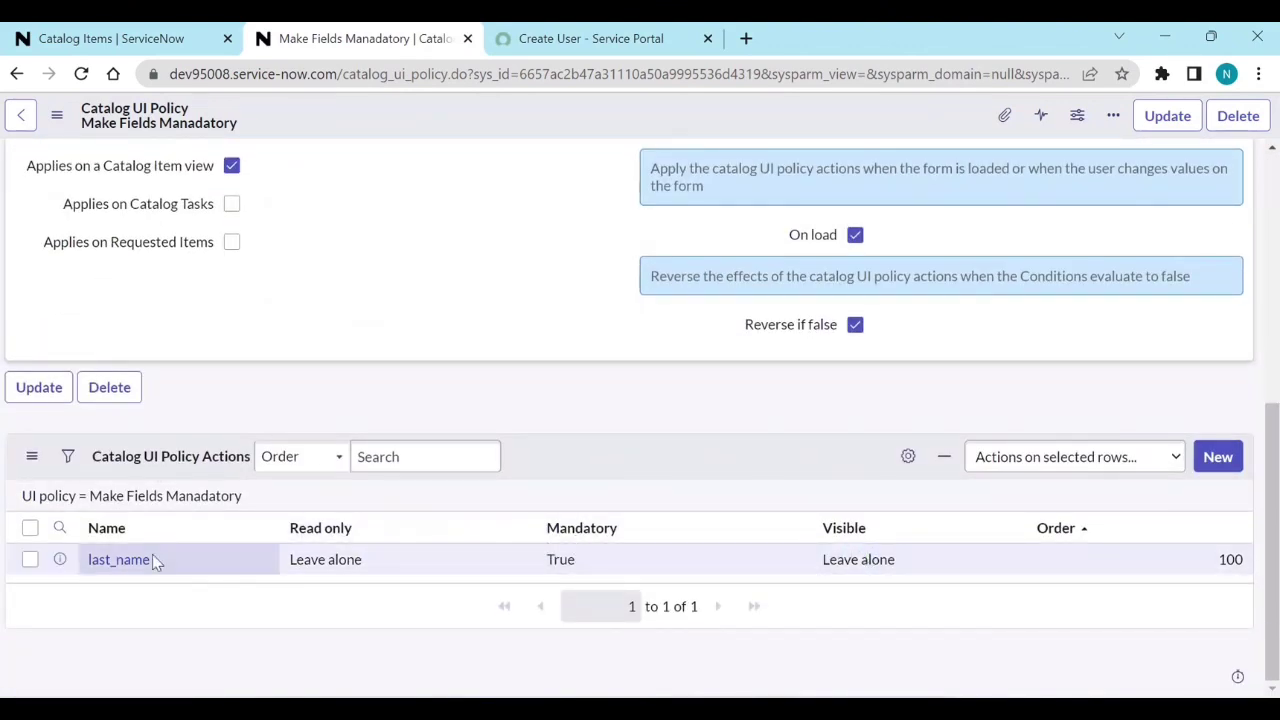
left_click(132, 563)
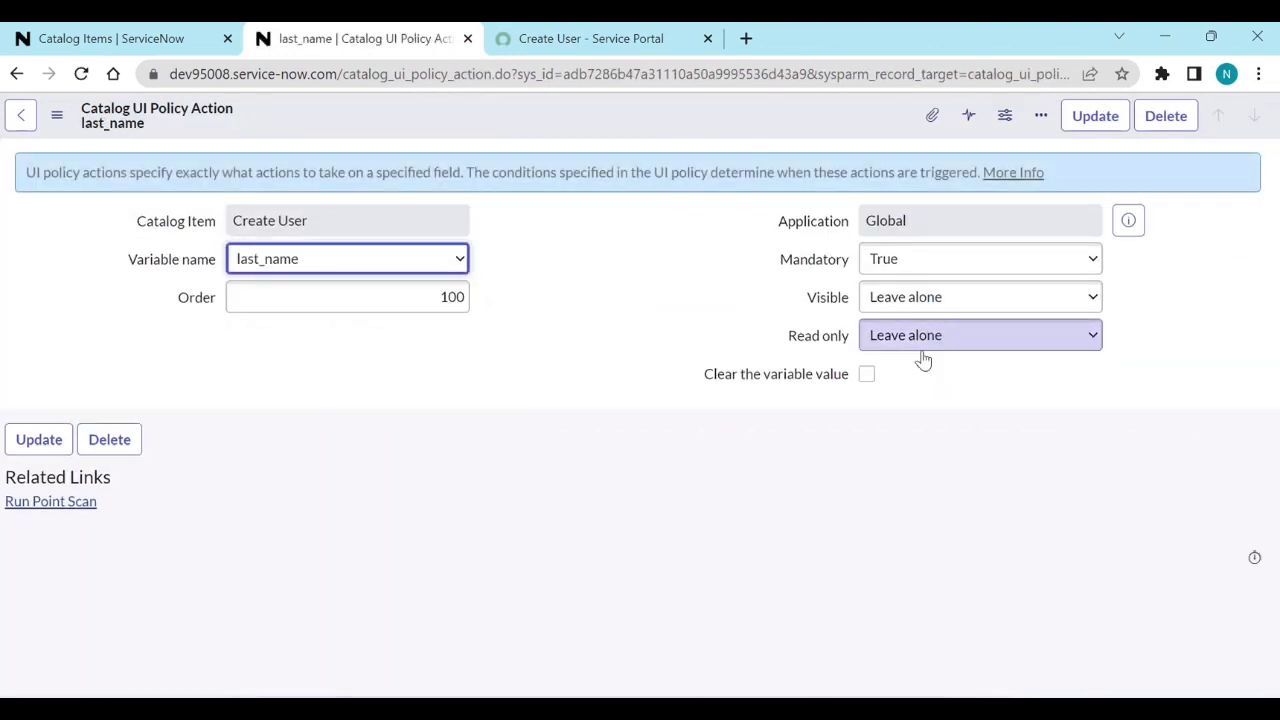
Reload the Create User form and enter "fefwfwsfese" as the First Name and "fdsgsggsad" as the Last Name.
left_click(555, 40)
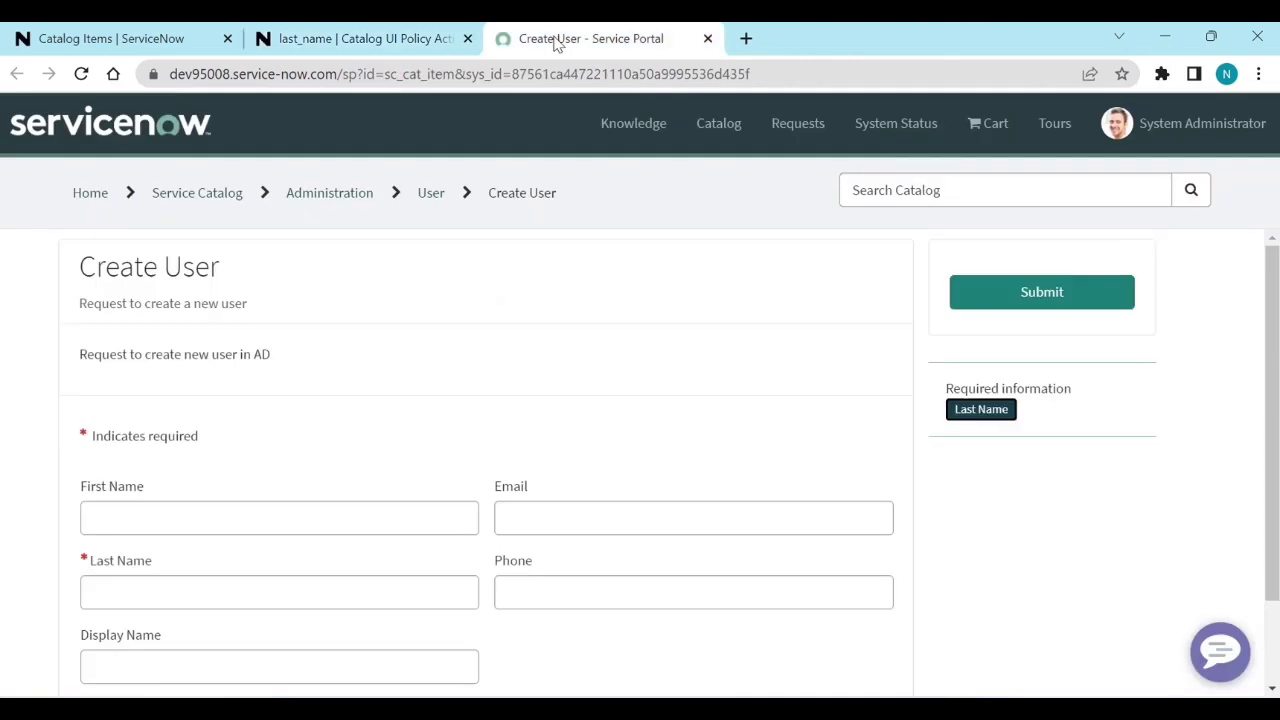
left_click(156, 512)
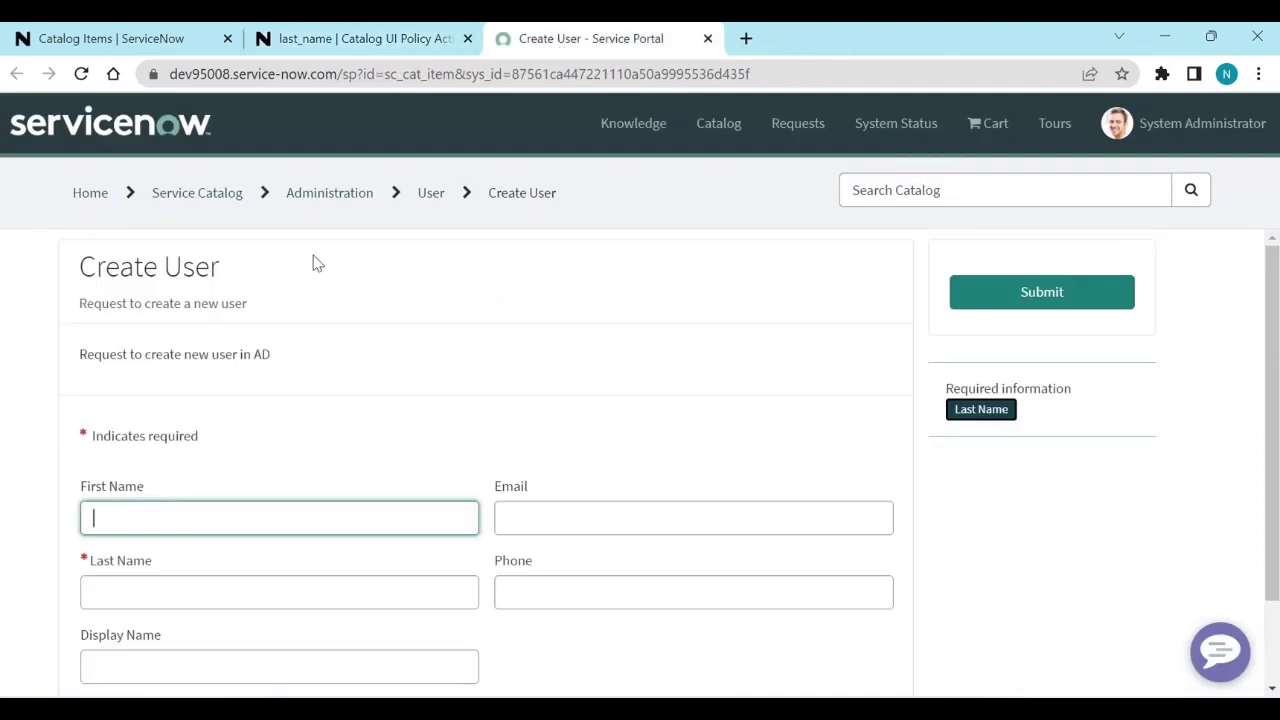
left_click(81, 73)
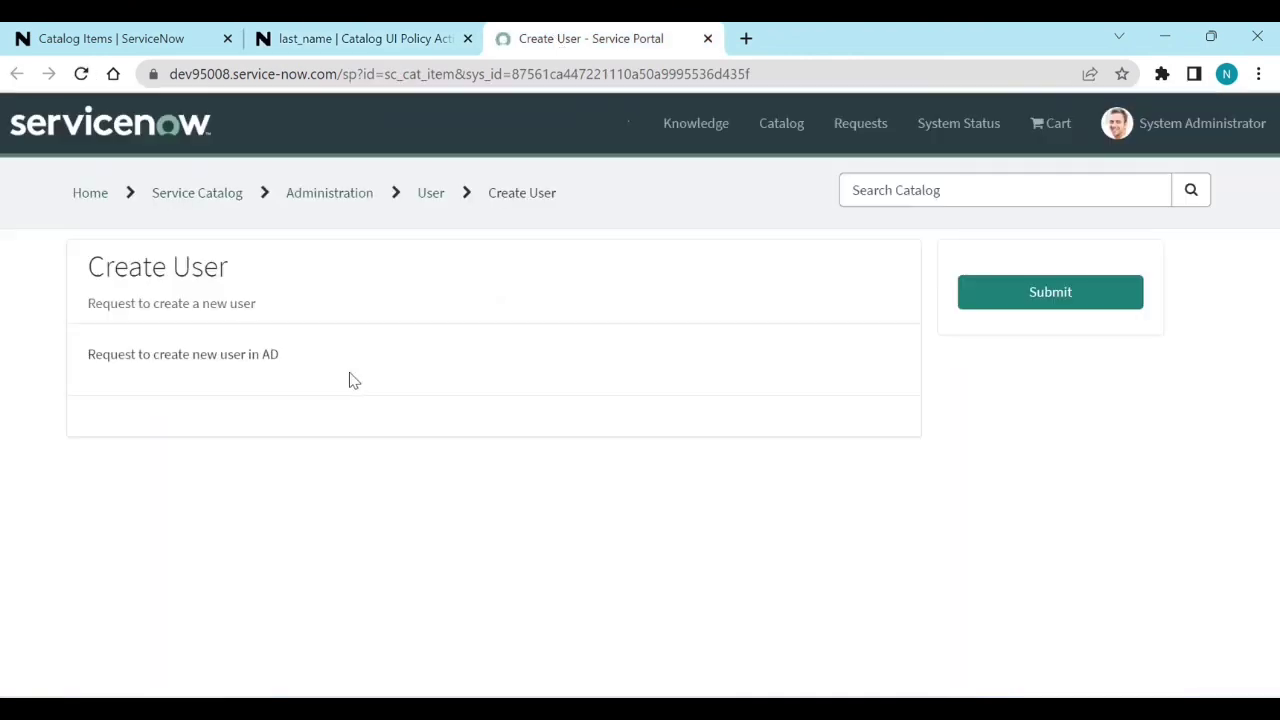
left_click(227, 455)
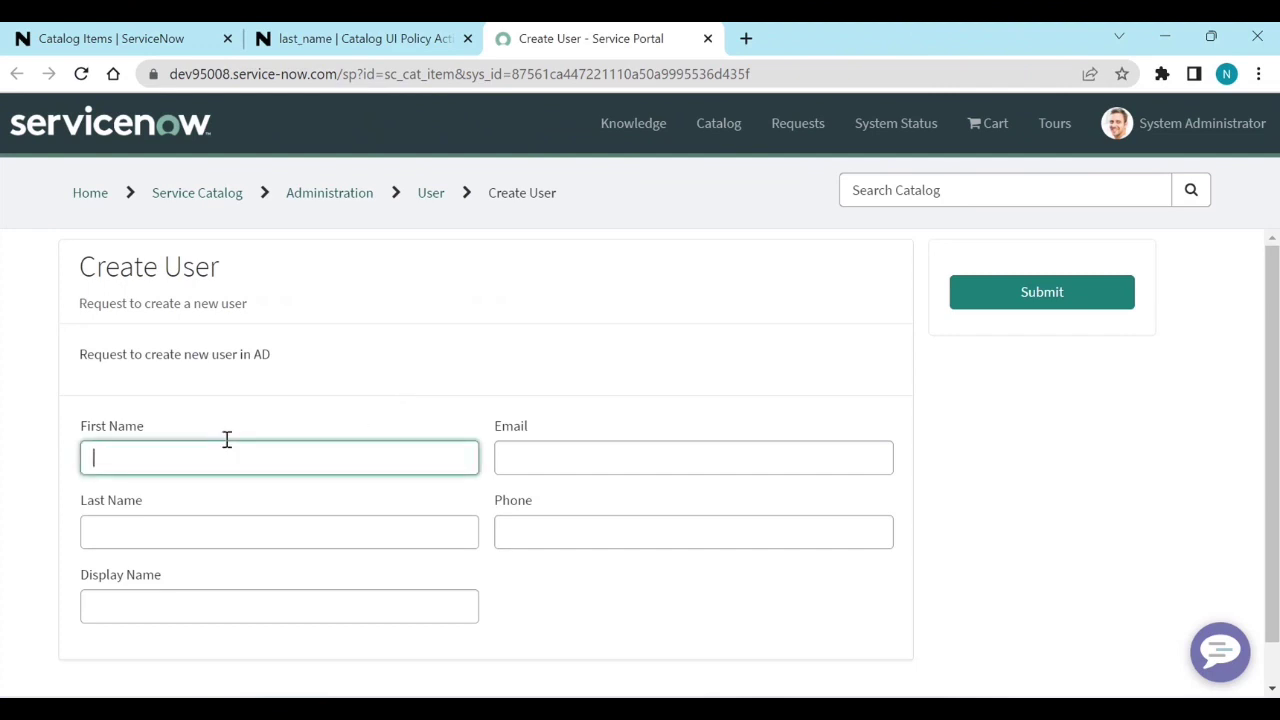
type("fefw")
type("fsefse")
left_click(350, 412)
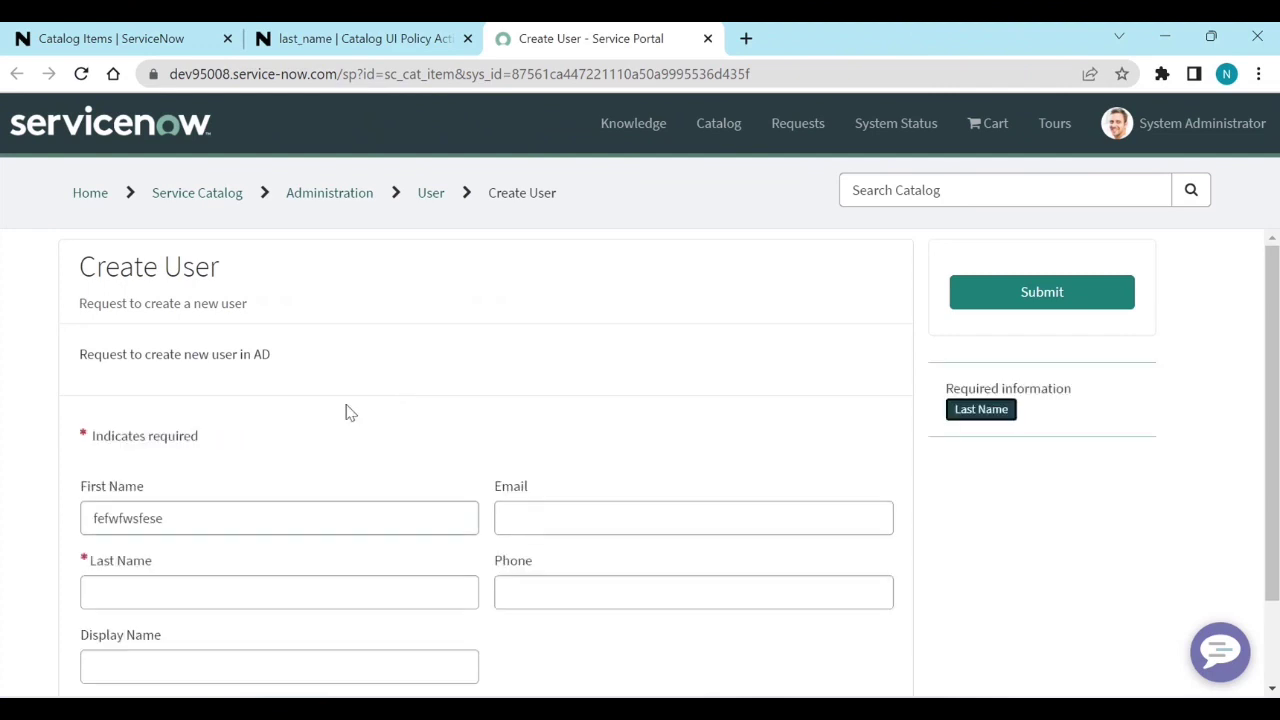
left_click(152, 596)
type("fdsgsggsad")
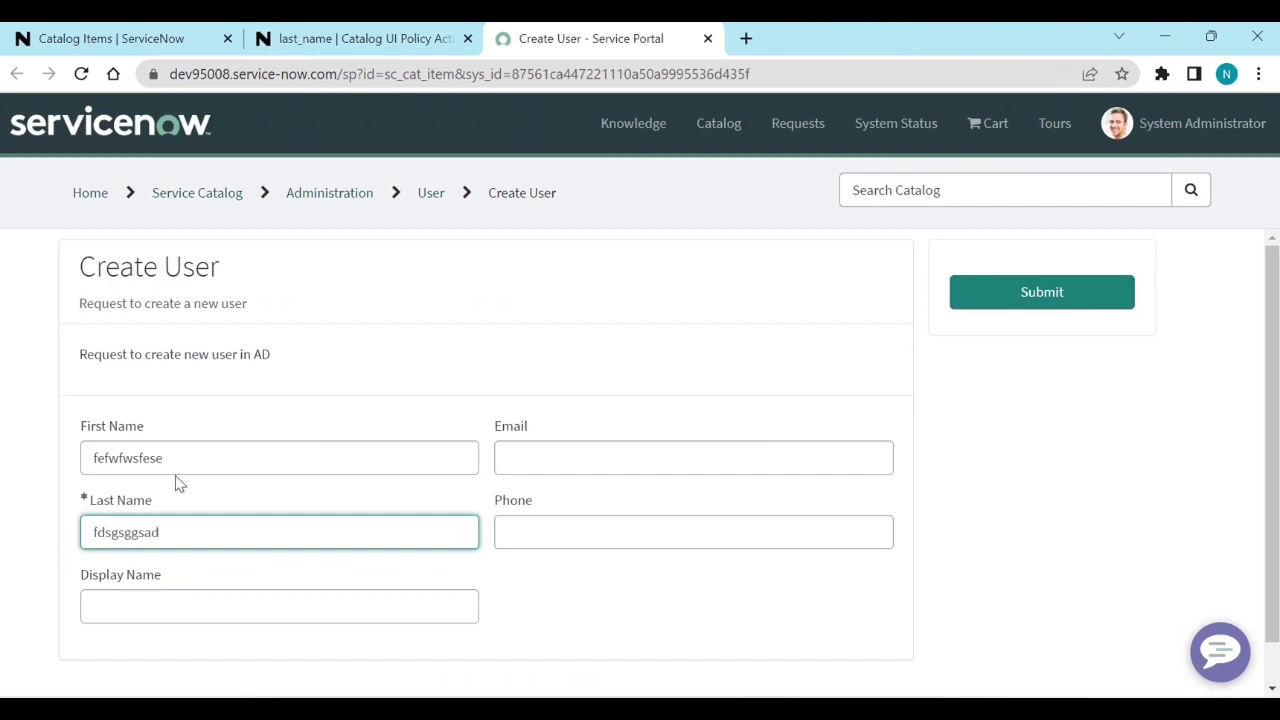
Clear the First Name on the Create User form and check how the Last Name requirement and value respond.
left_click(177, 460)
double_click(177, 460)
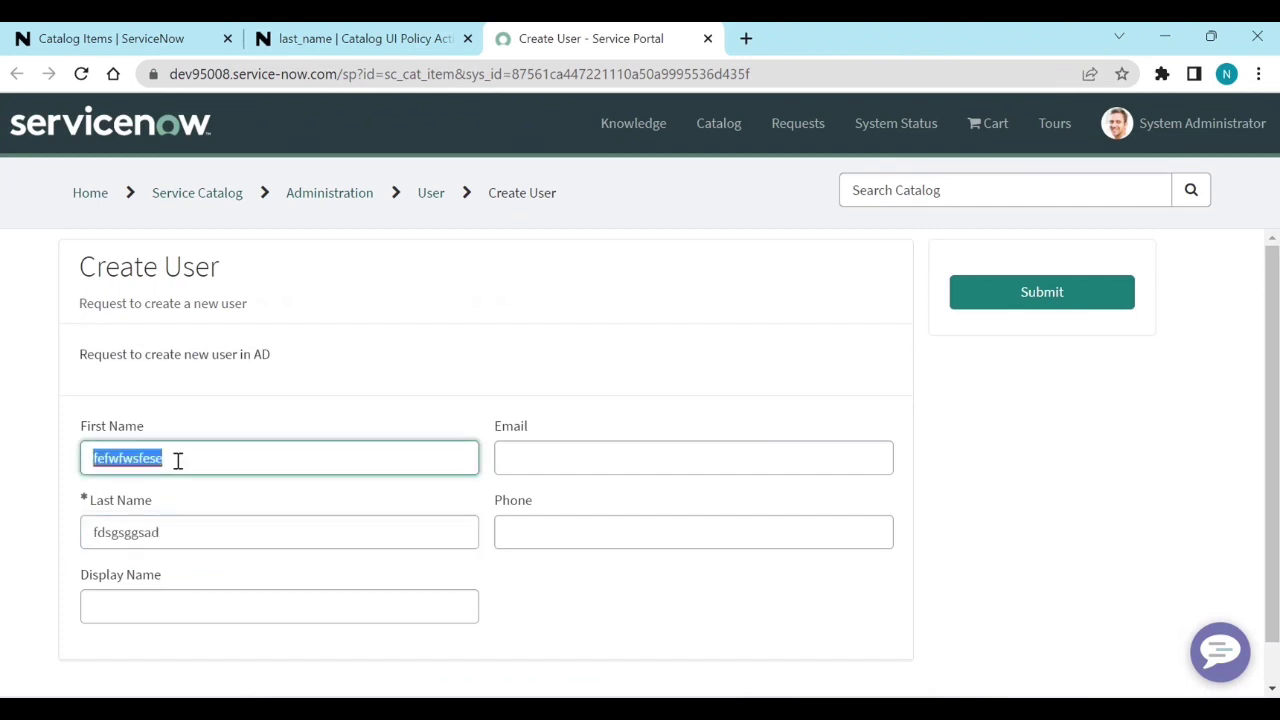
key("BackSpace")
left_click(277, 397)
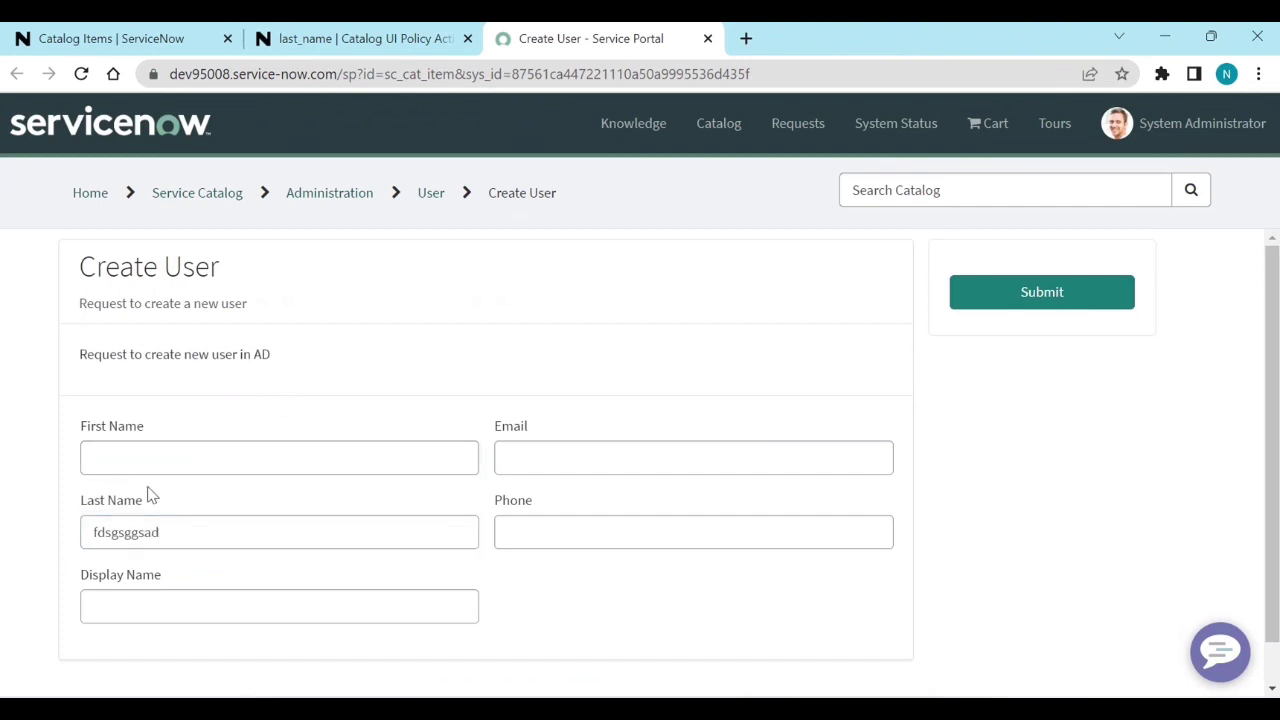
double_click(174, 537)
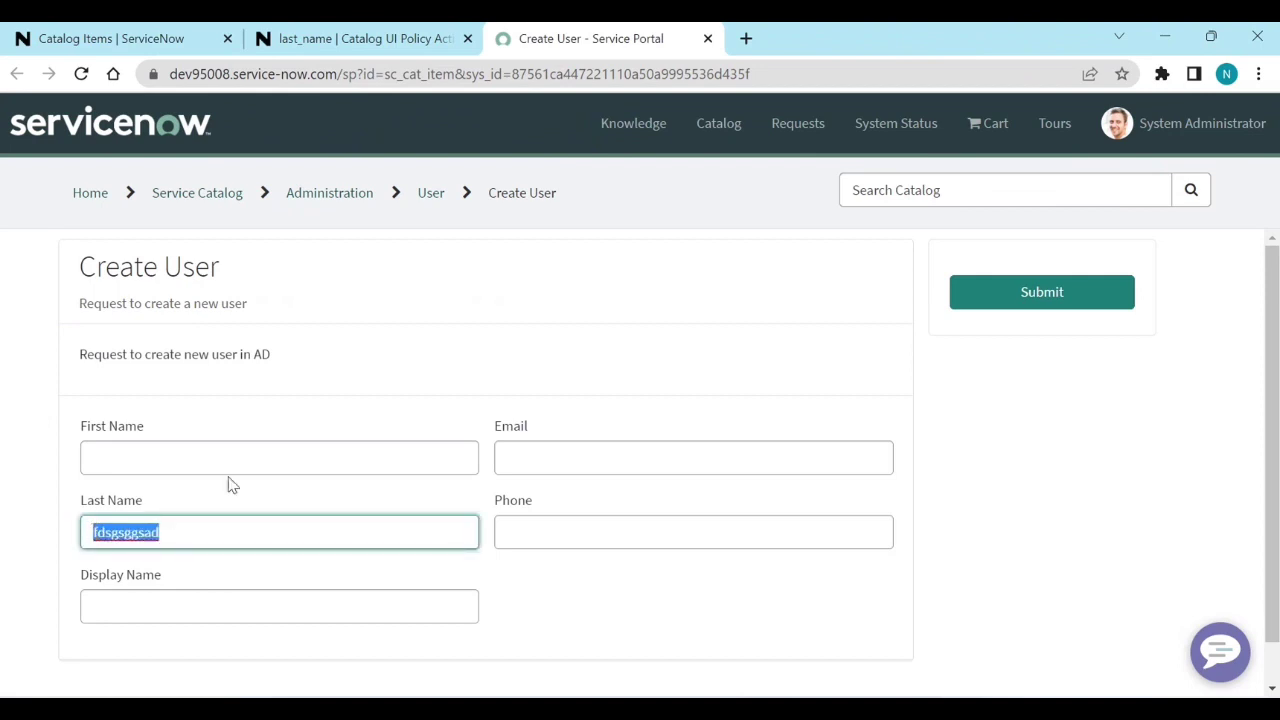
left_click(316, 412)
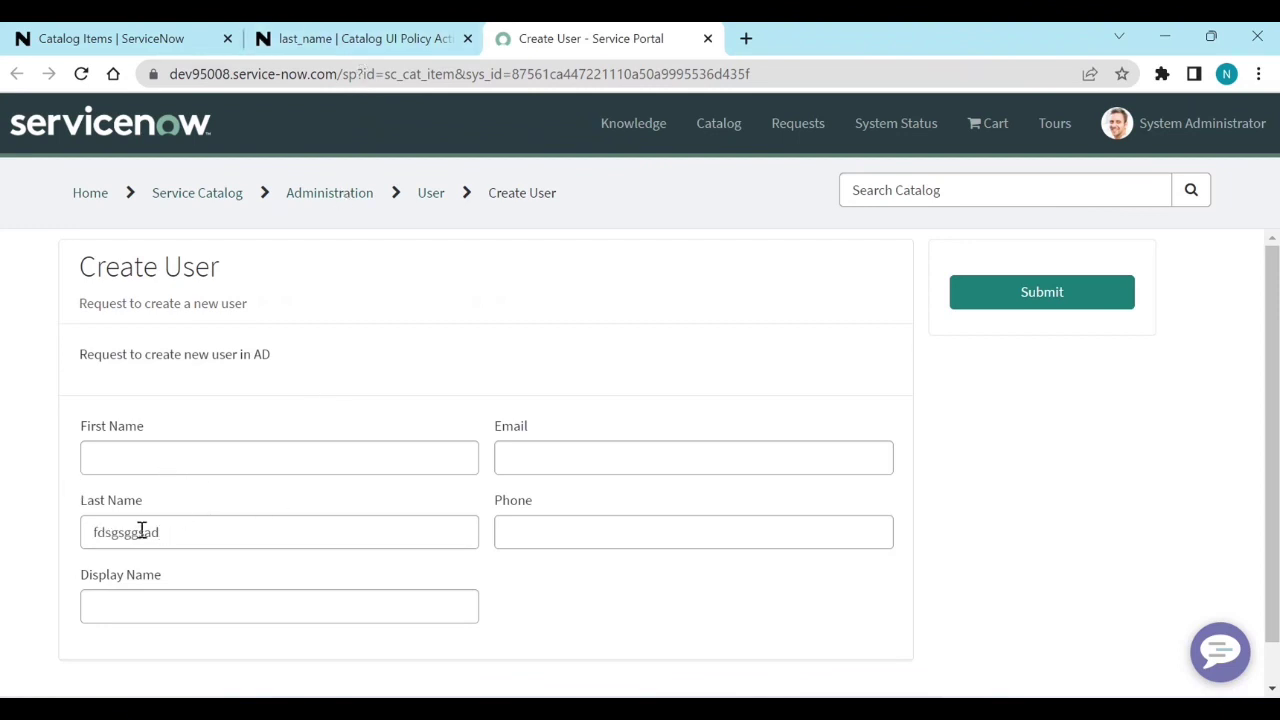
Enable Clear the variable value on the last_name policy action and save the record.
left_click(367, 40)
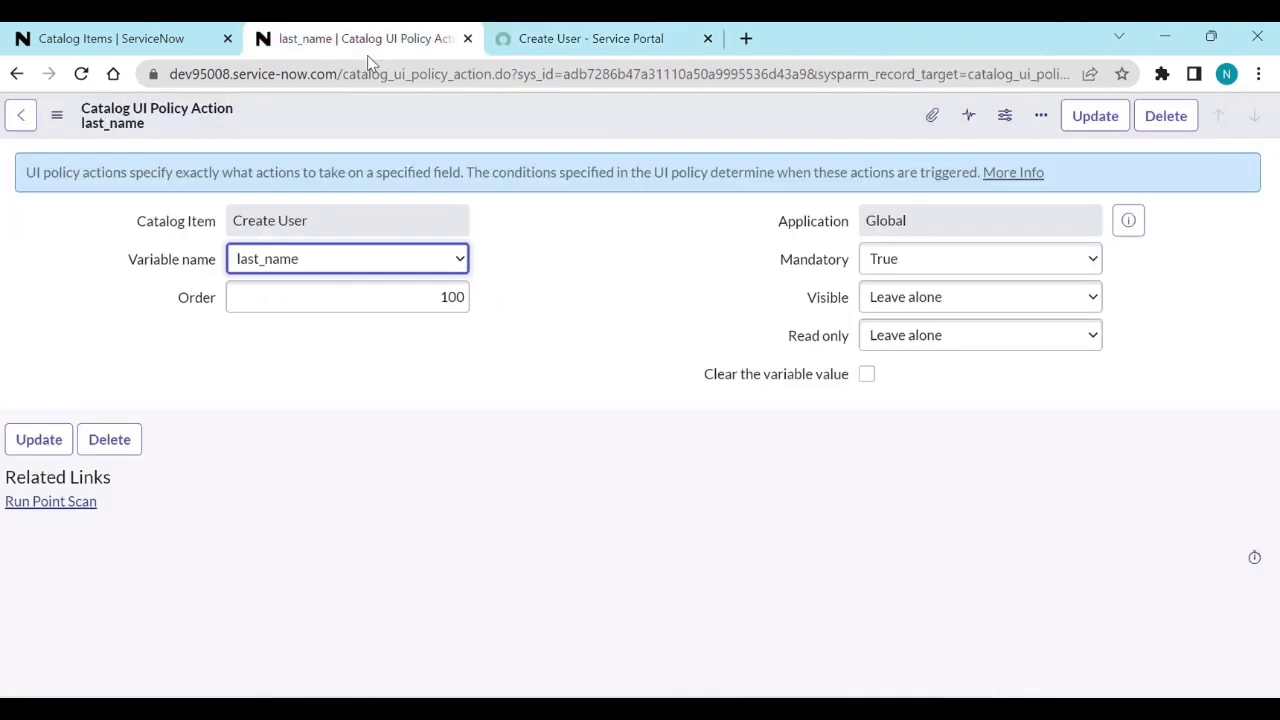
left_click(867, 382)
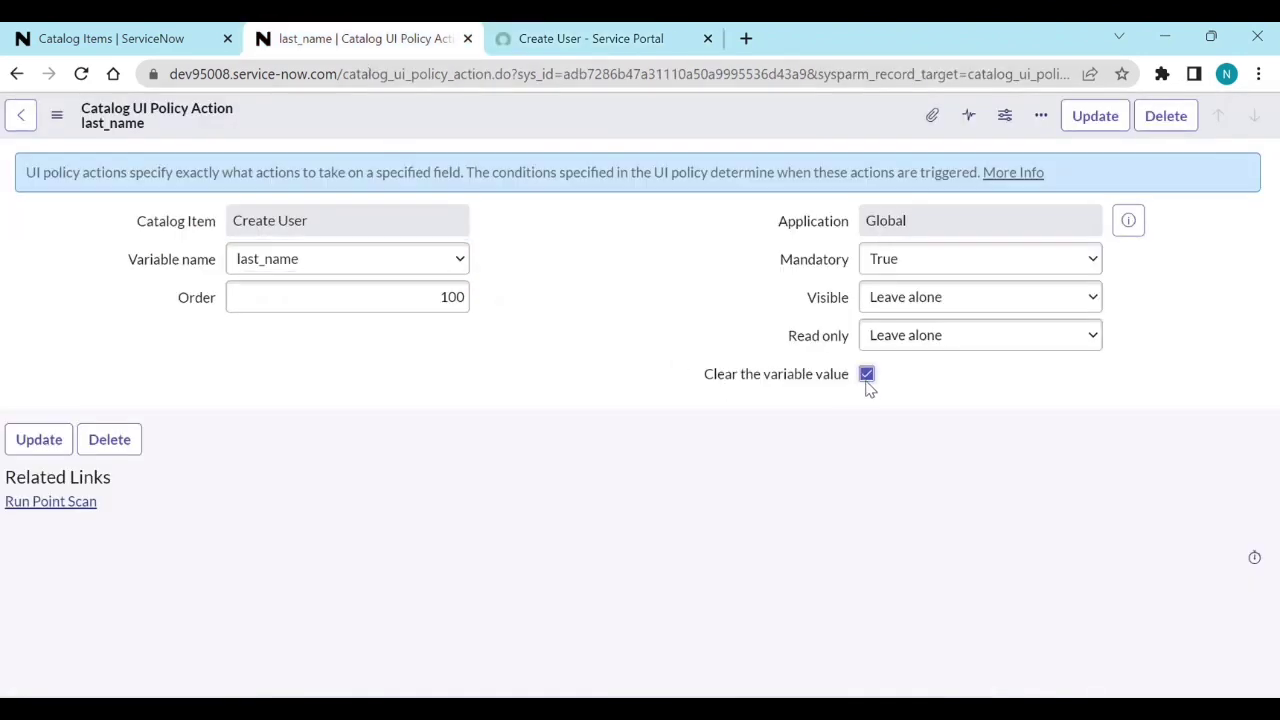
left_click(1097, 124)
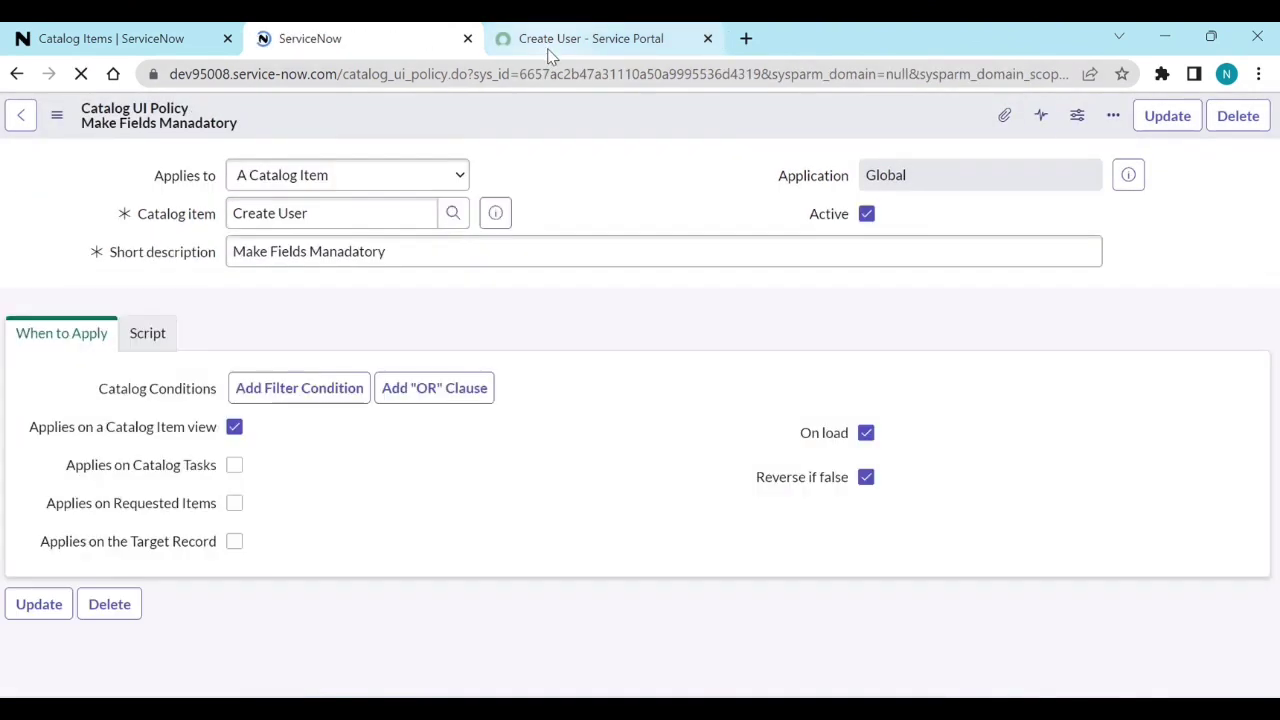
Reload the Create User form and enter "fdgvdsgszg" as the First Name and "vfdgbdbdbd" as the Last Name.
left_click(563, 40)
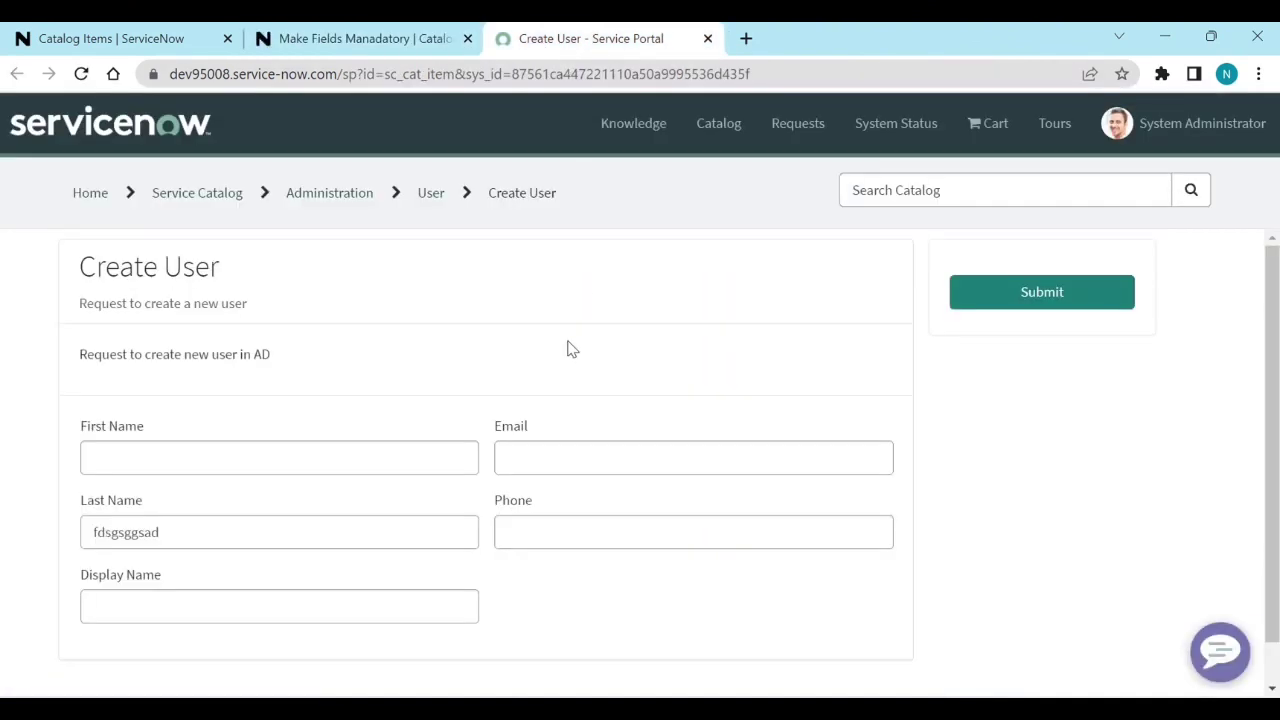
left_click(82, 74)
left_click(734, 224)
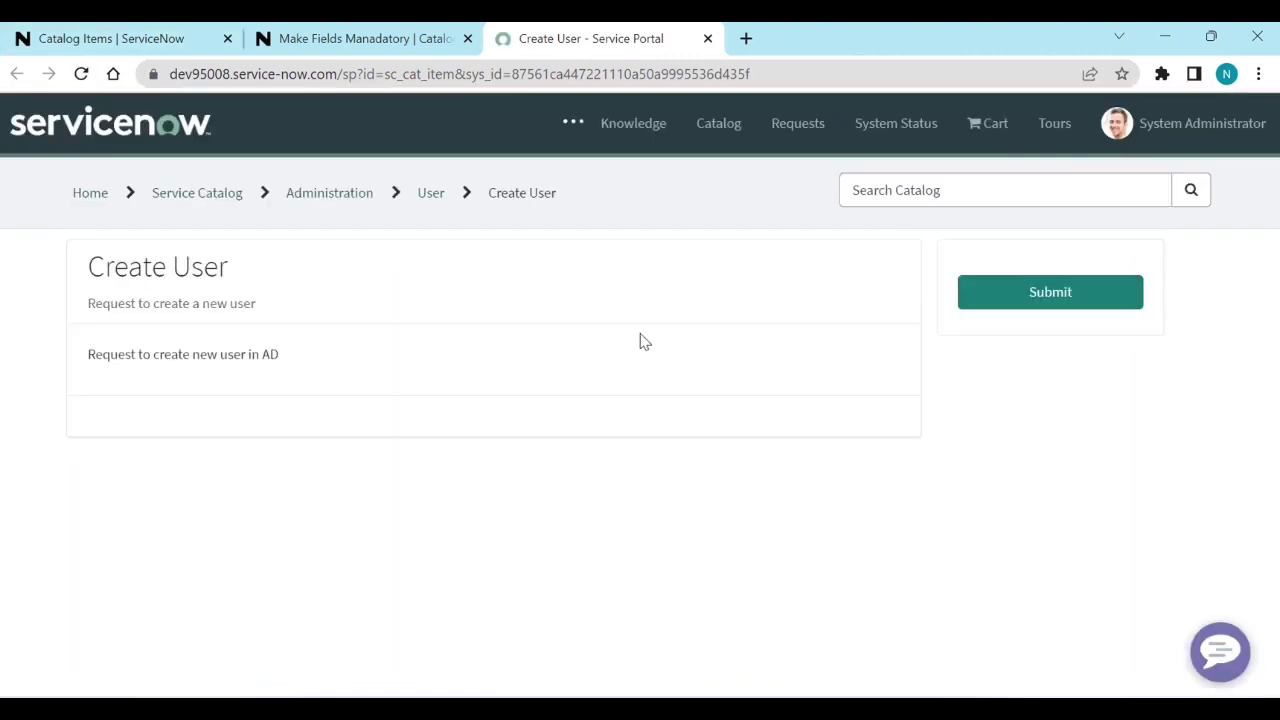
left_click(89, 469)
type("fdgvdsgszg")
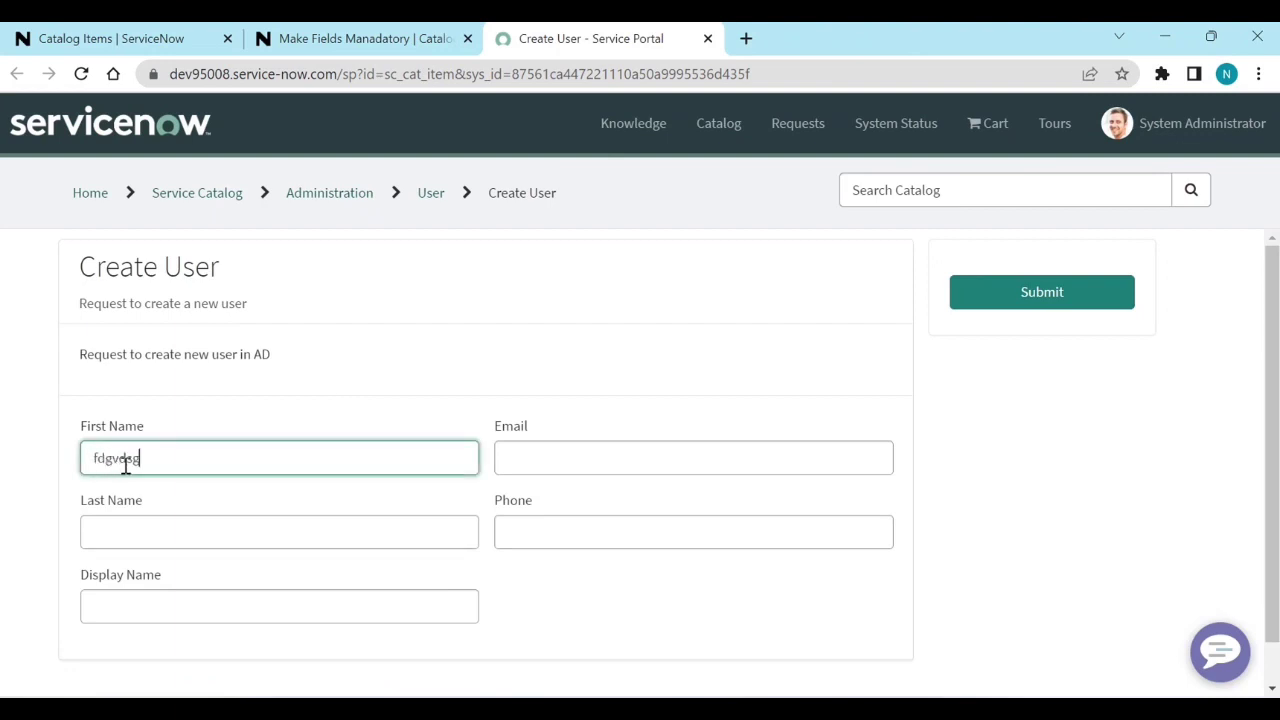
left_click(265, 427)
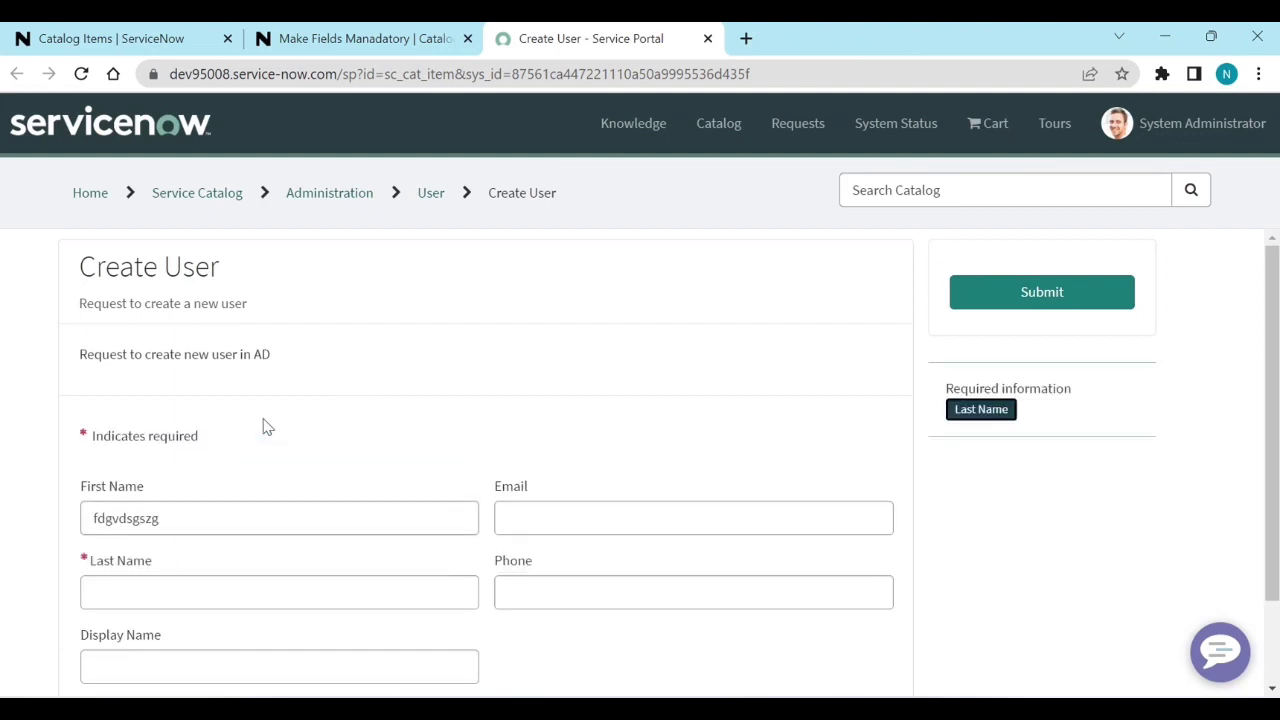
left_click(111, 590)
type("vfdgbdbdbd")
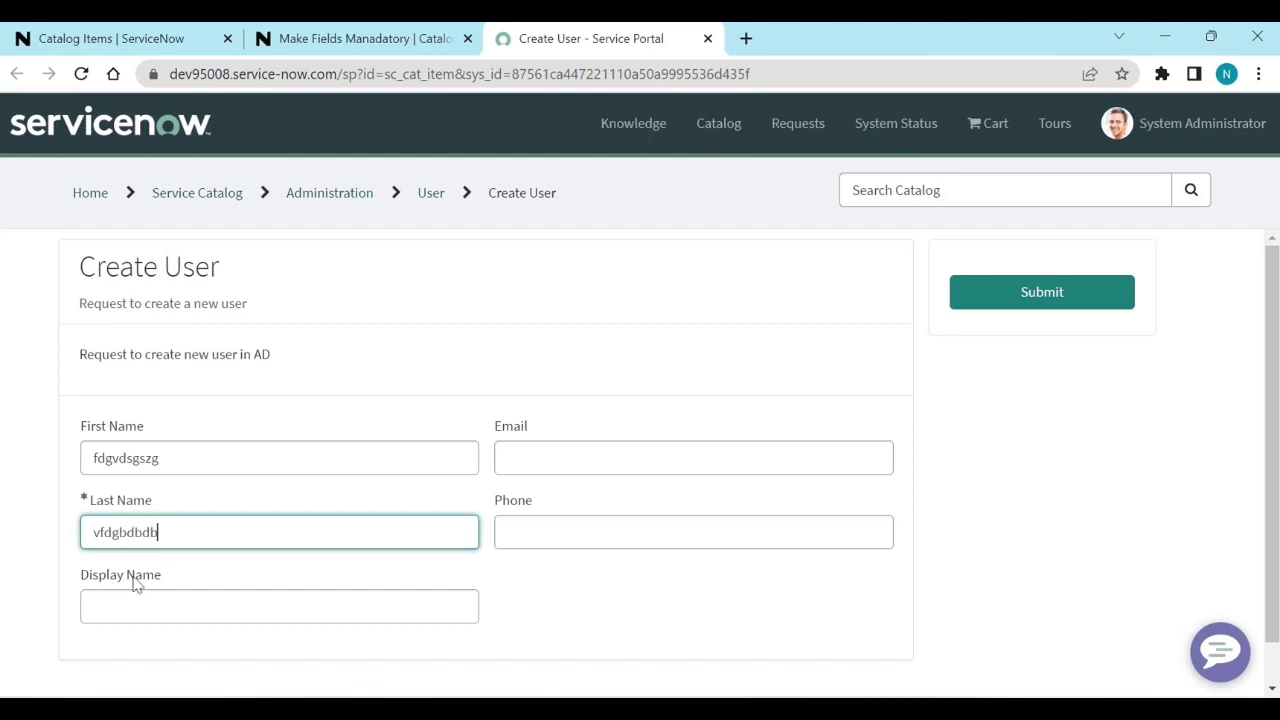
Empty the First Name again to check whether the Last Name value is cleared along with its requirement.
double_click(177, 455)
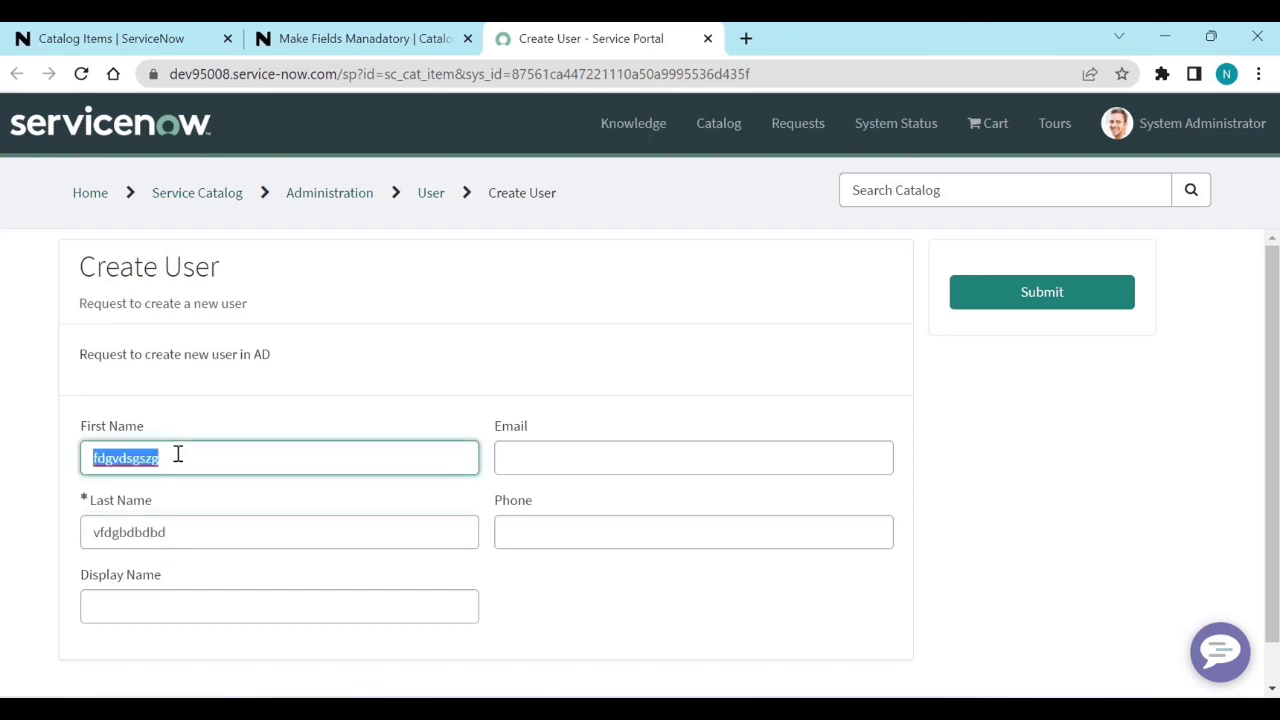
key("BackSpace")
left_click(240, 420)
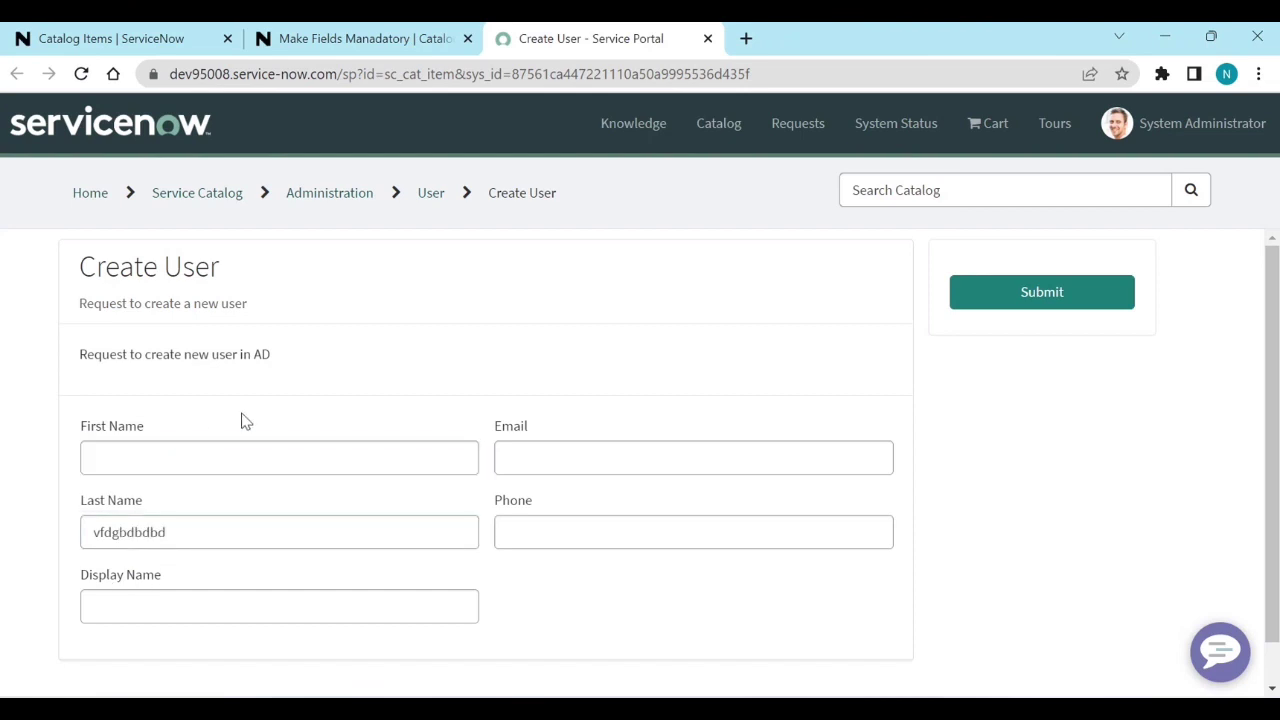
double_click(176, 544)
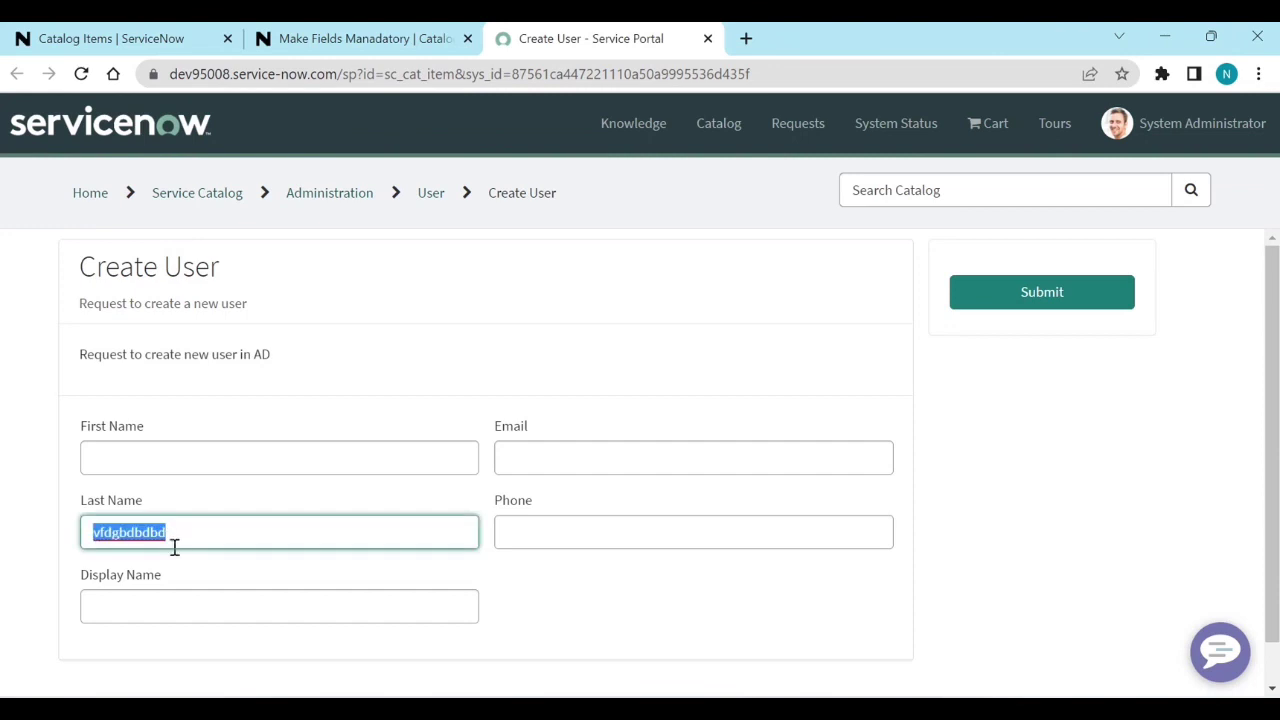
left_click(205, 588)
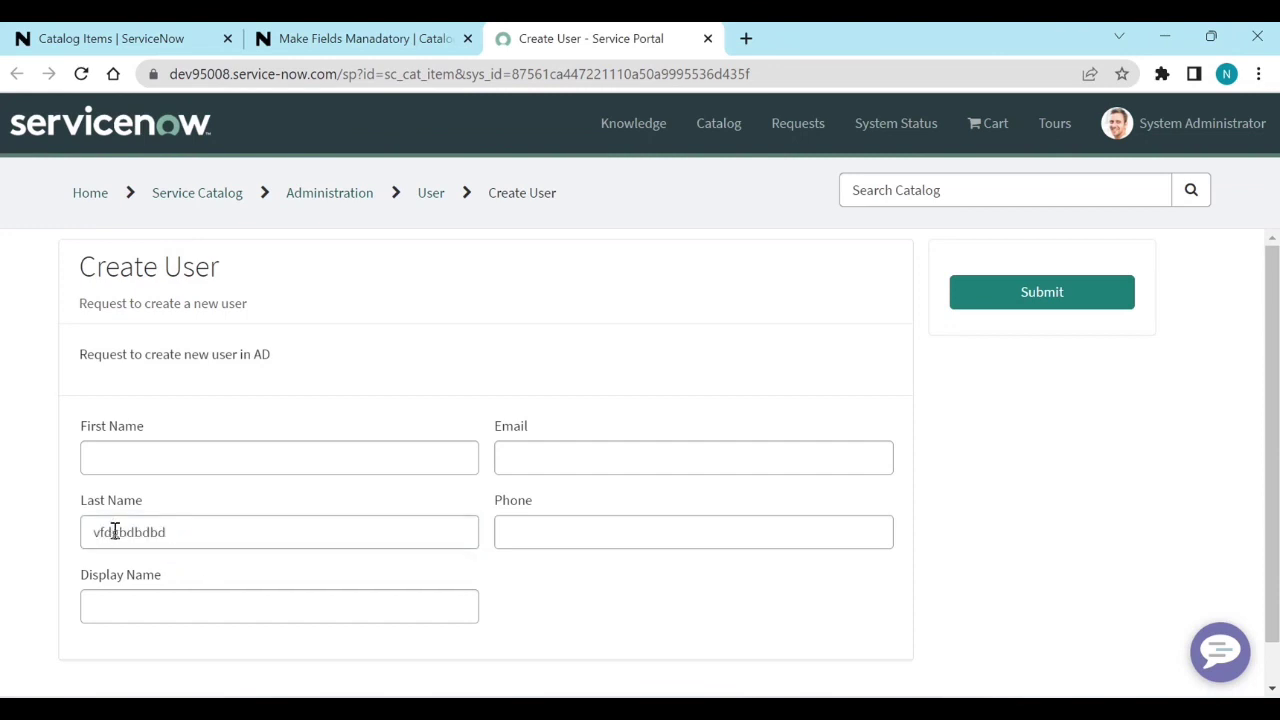
Review the Clear the variable value setting on the last_name action and compare it with the Last Name value on the Create User form.
left_click(374, 45)
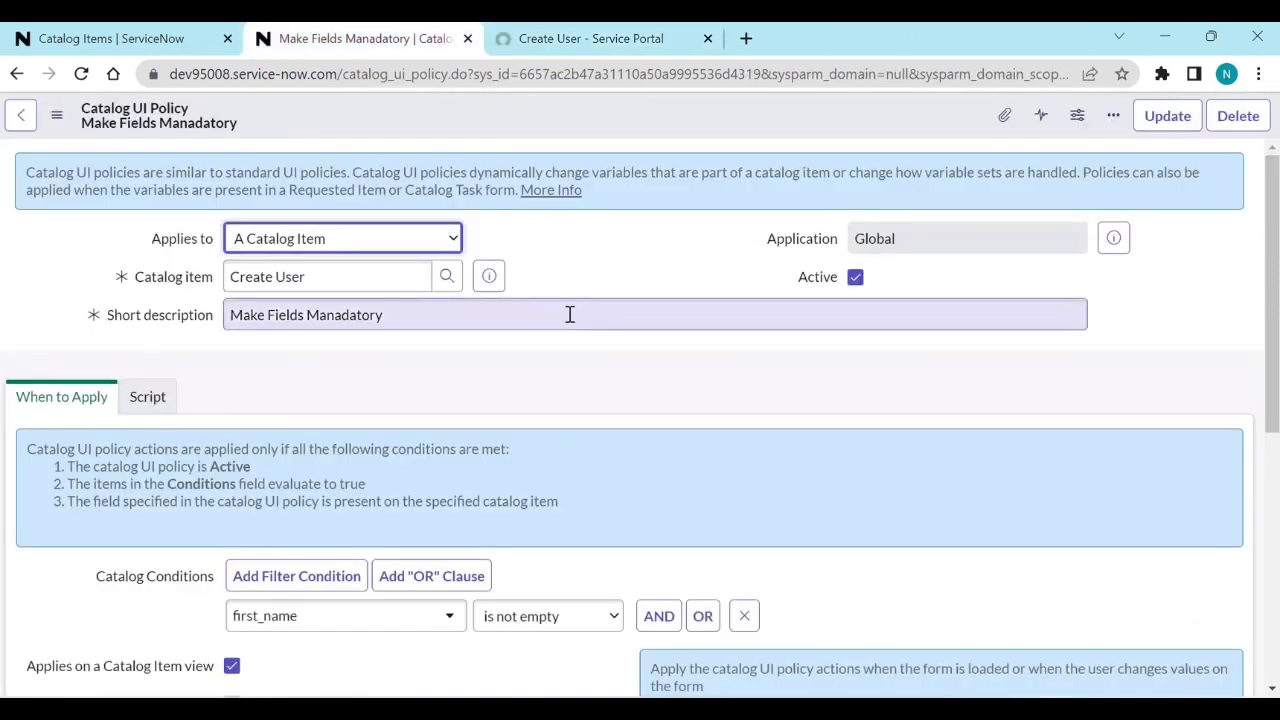
scroll(537, 488, "down", 5)
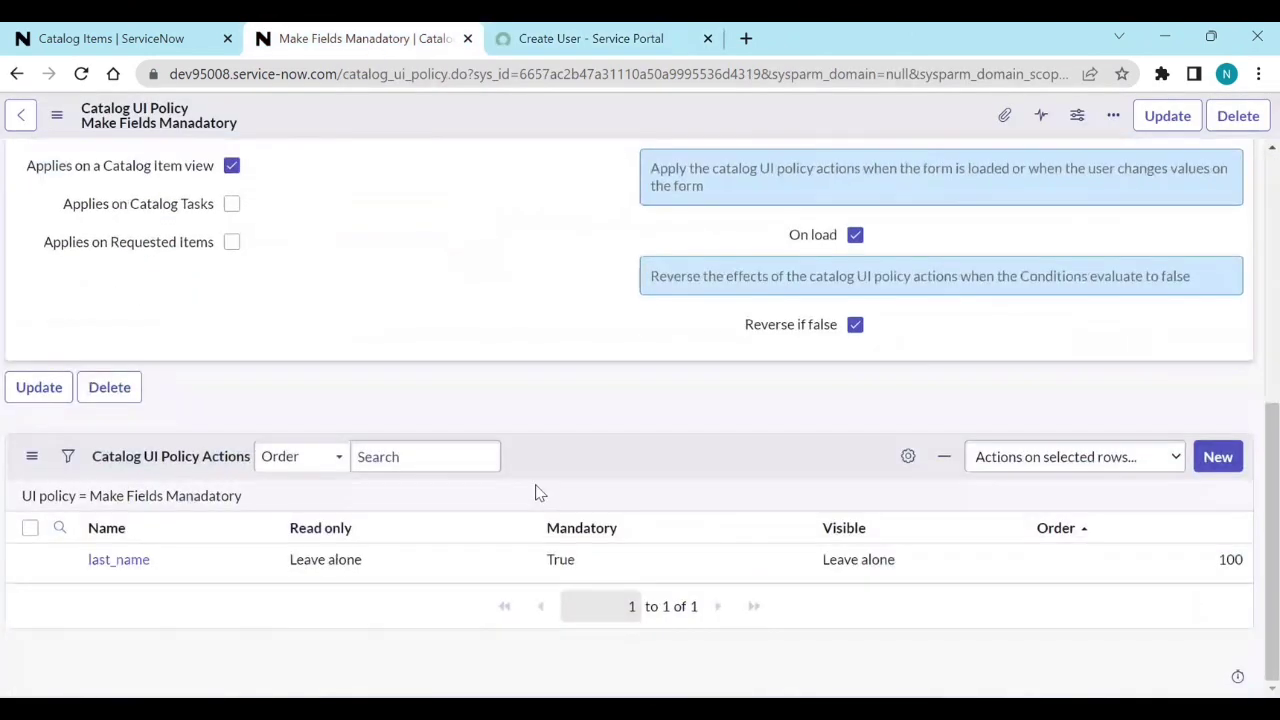
left_click(143, 557)
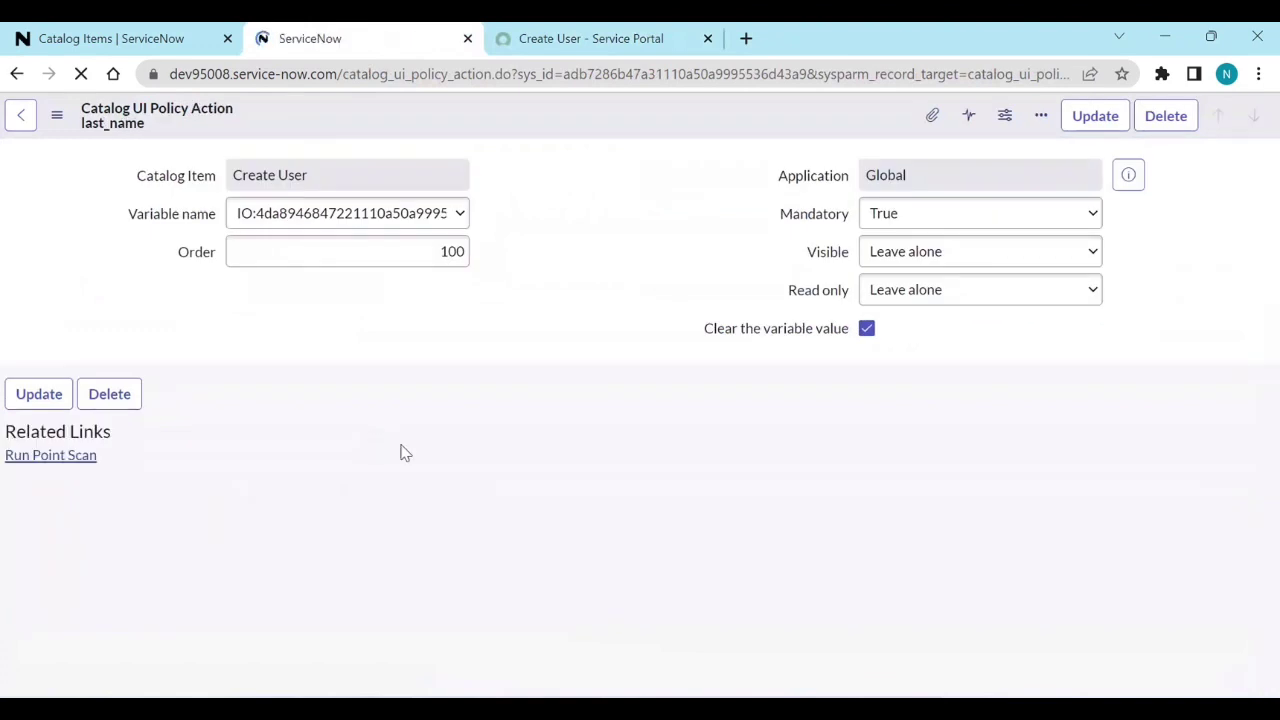
mouse_move(800, 382)
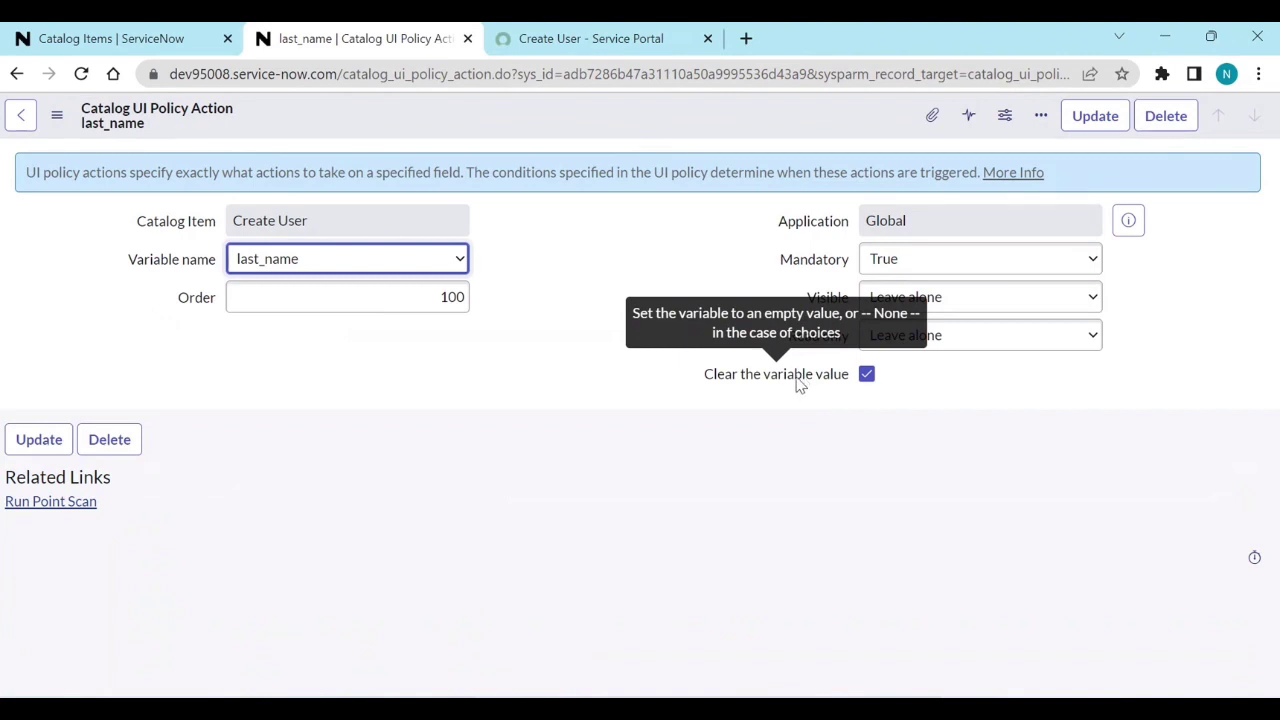
left_click(600, 45)
left_click_drag(170, 538, 99, 536)
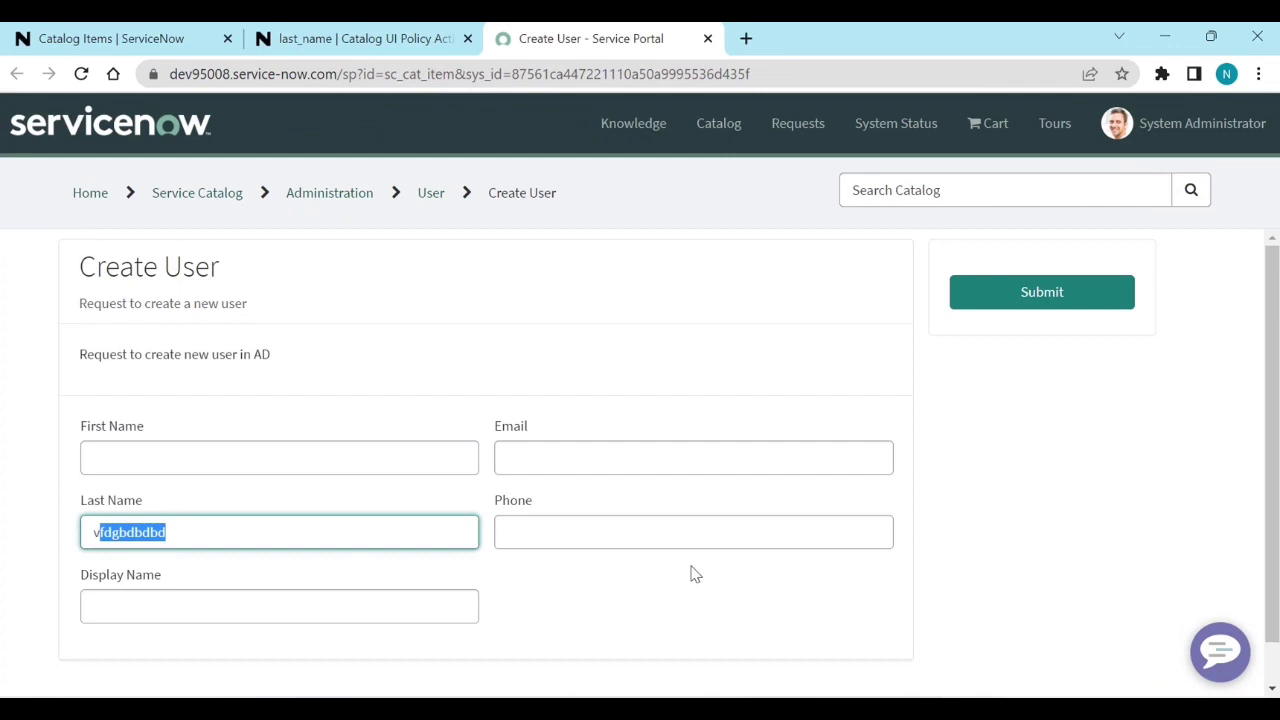
left_click(405, 45)
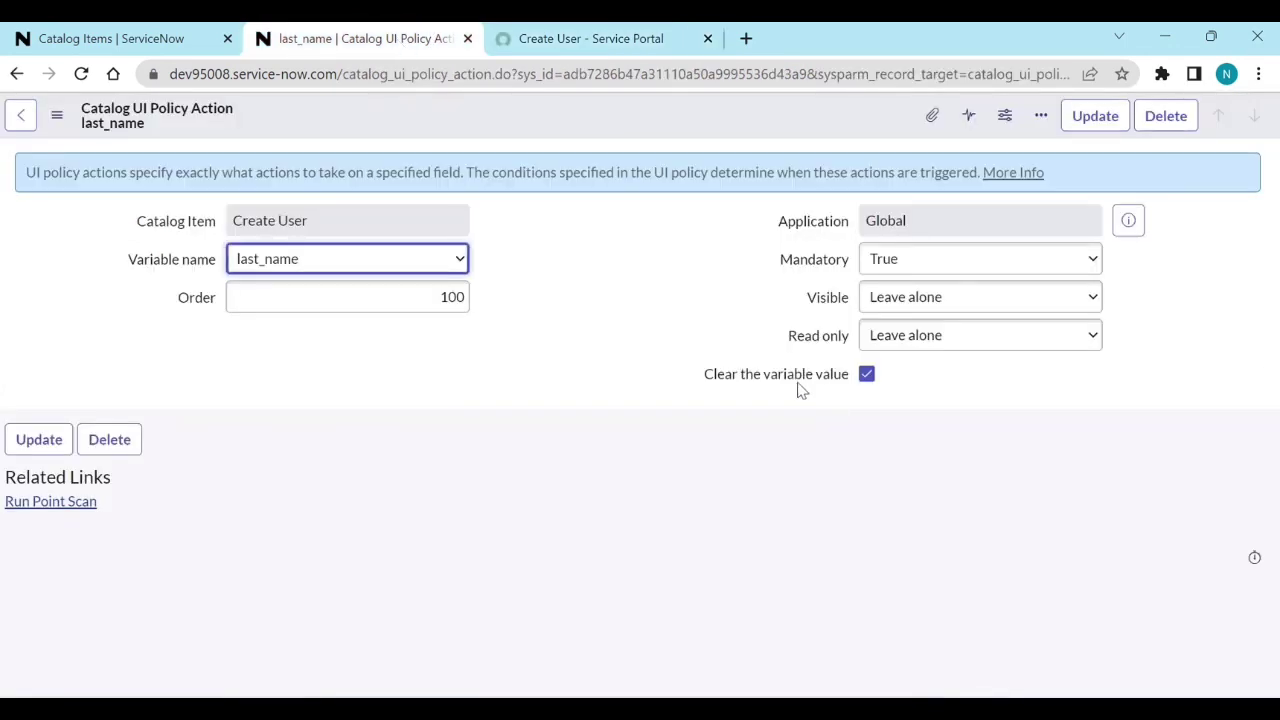
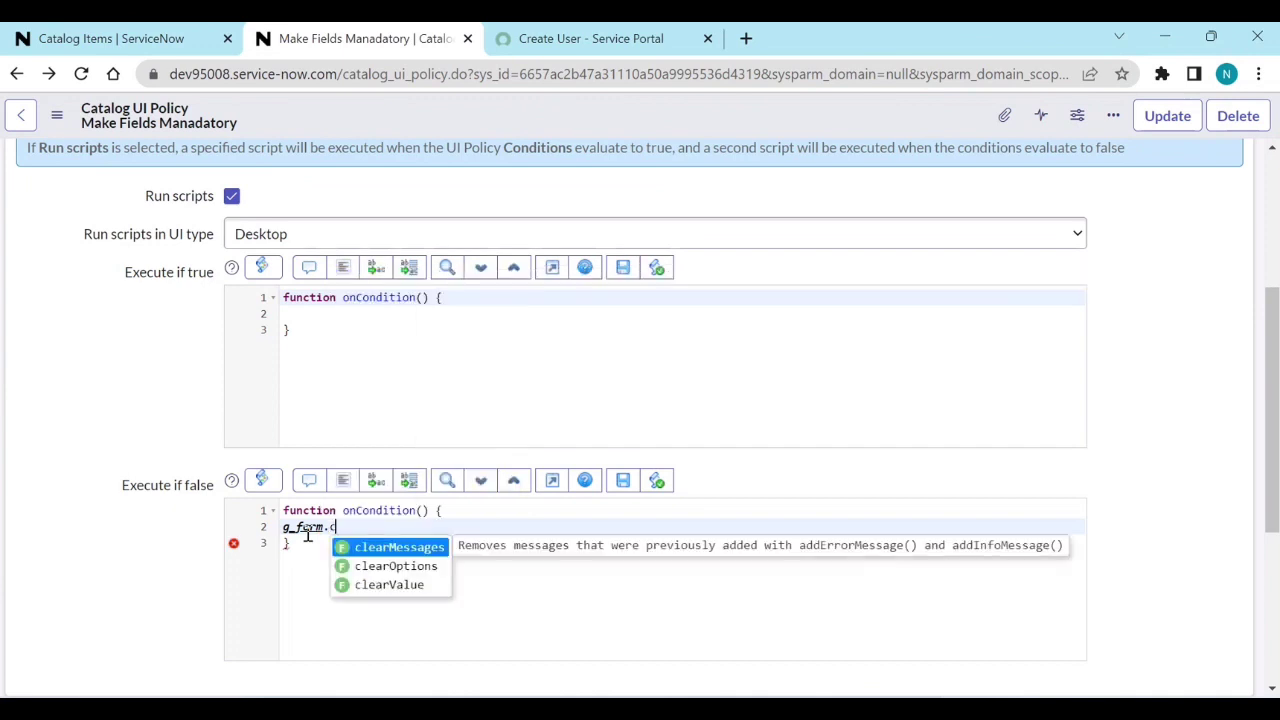
Complete the policy's Execute if false script with g_form.clearValue("last_name"); and save it.
key("Down")
key("Down")
key("Return")
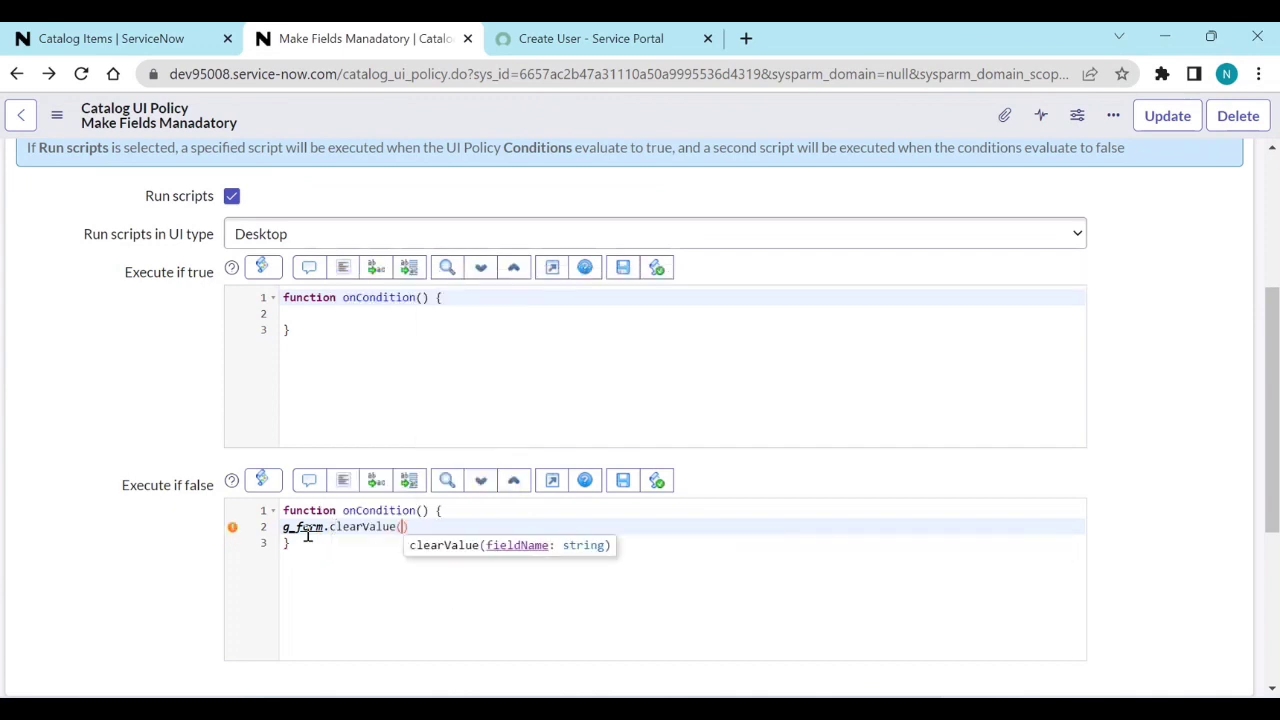
type("\"")
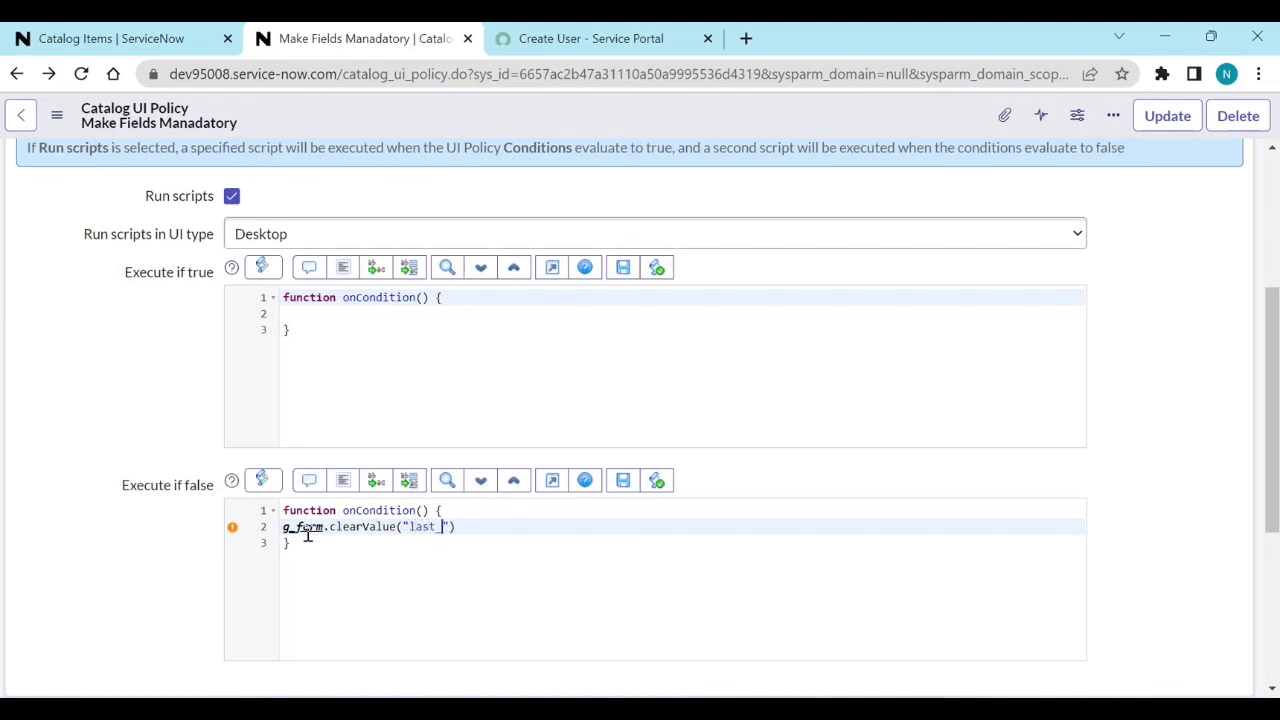
type("last_name")
left_click(622, 482)
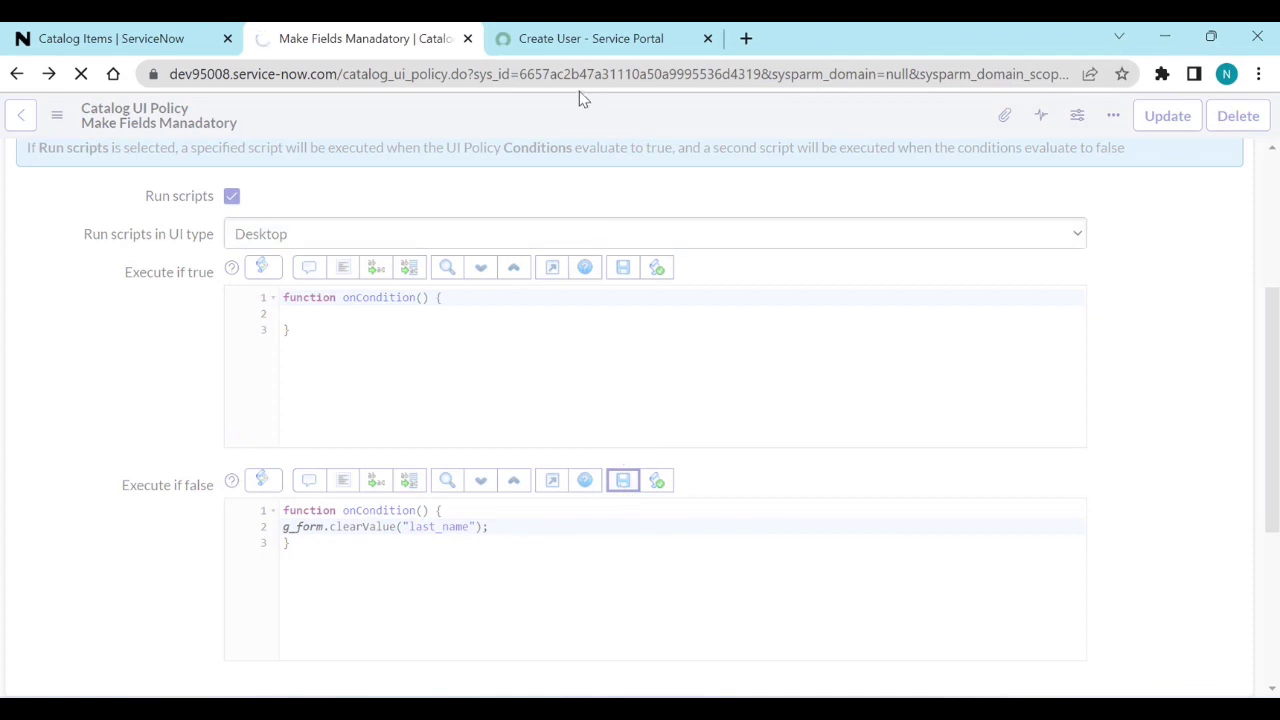
Reload the Create User form and enter "fsafaff" as the First Name and "fdsffdsfs" as the Last Name.
left_click(579, 42)
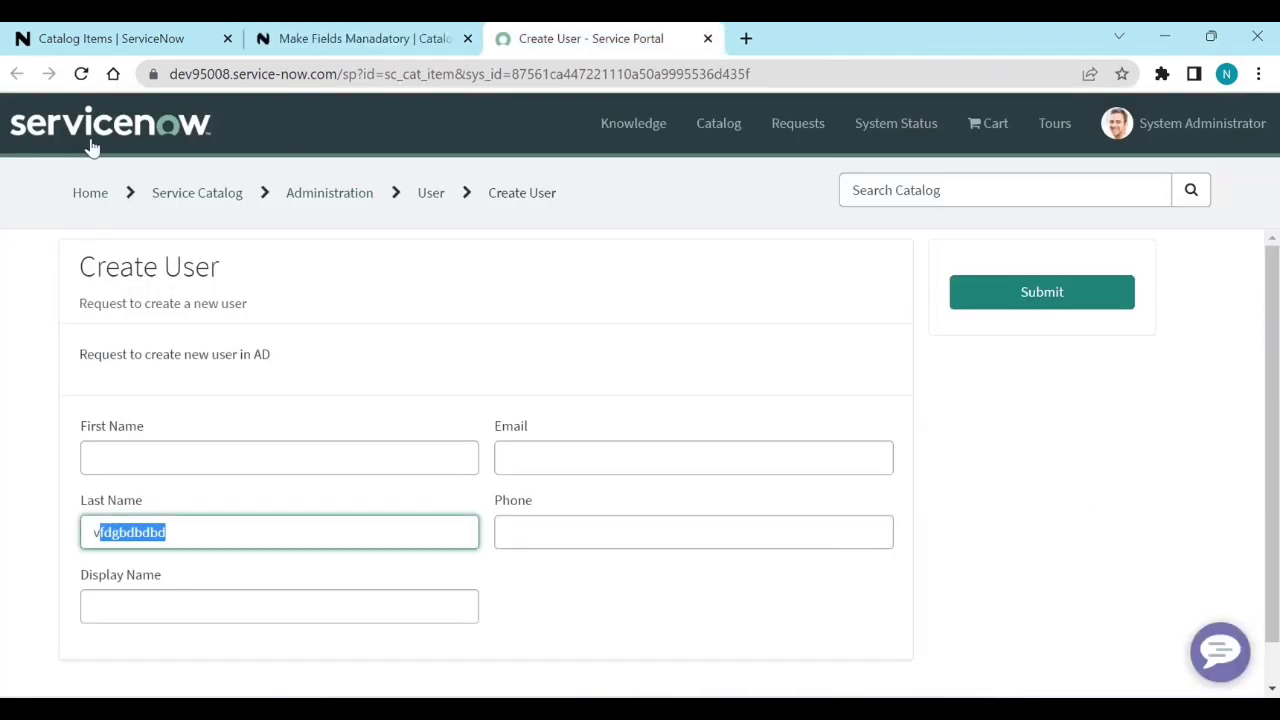
left_click(83, 85)
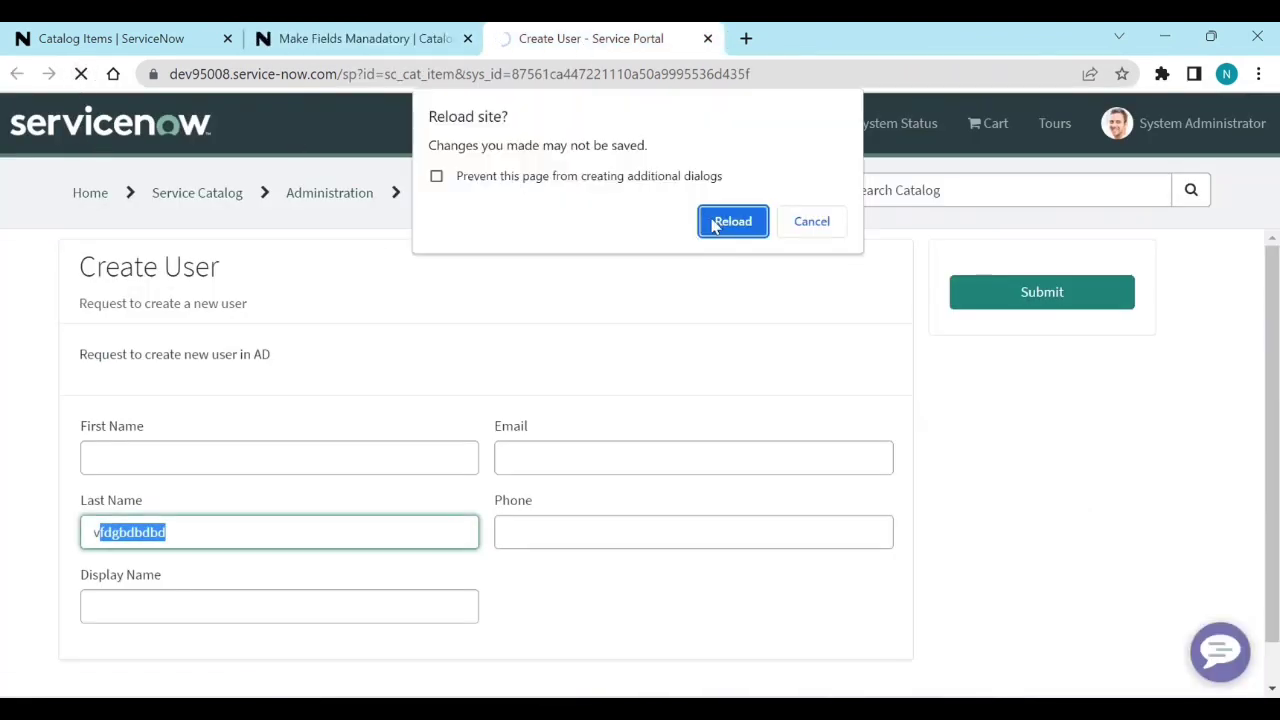
left_click(730, 222)
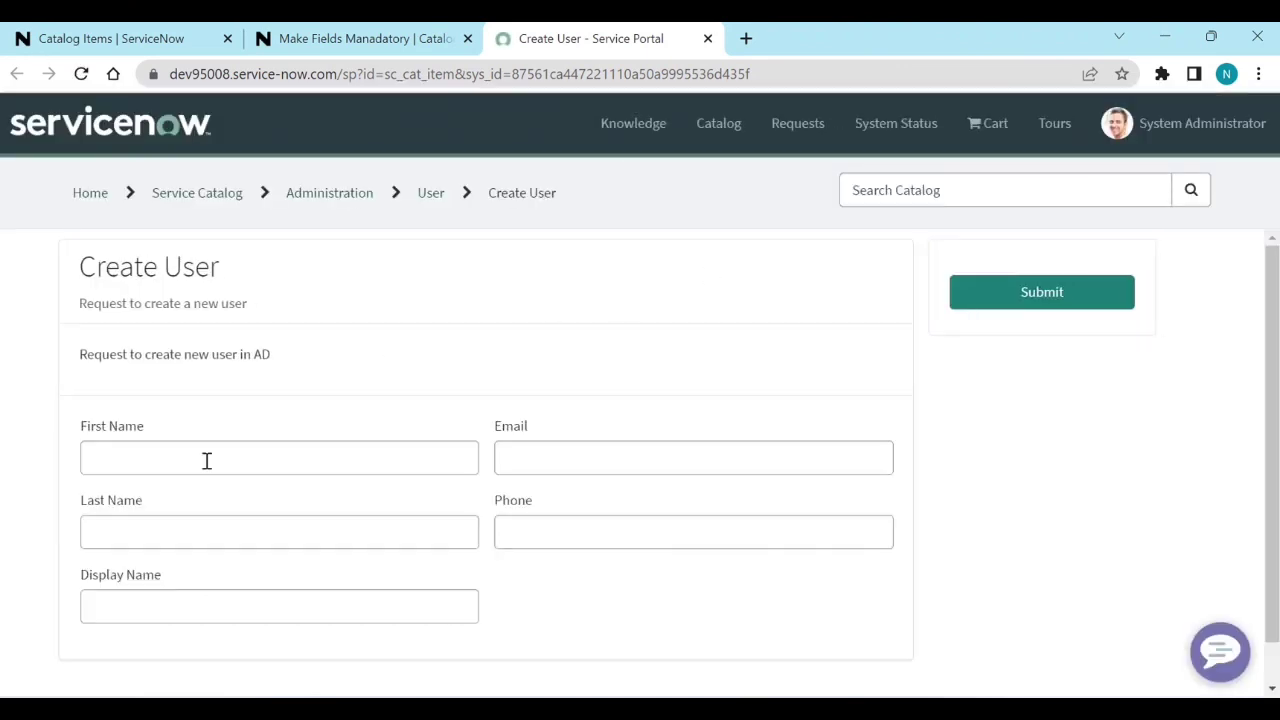
left_click(206, 460)
type("fsafaf")
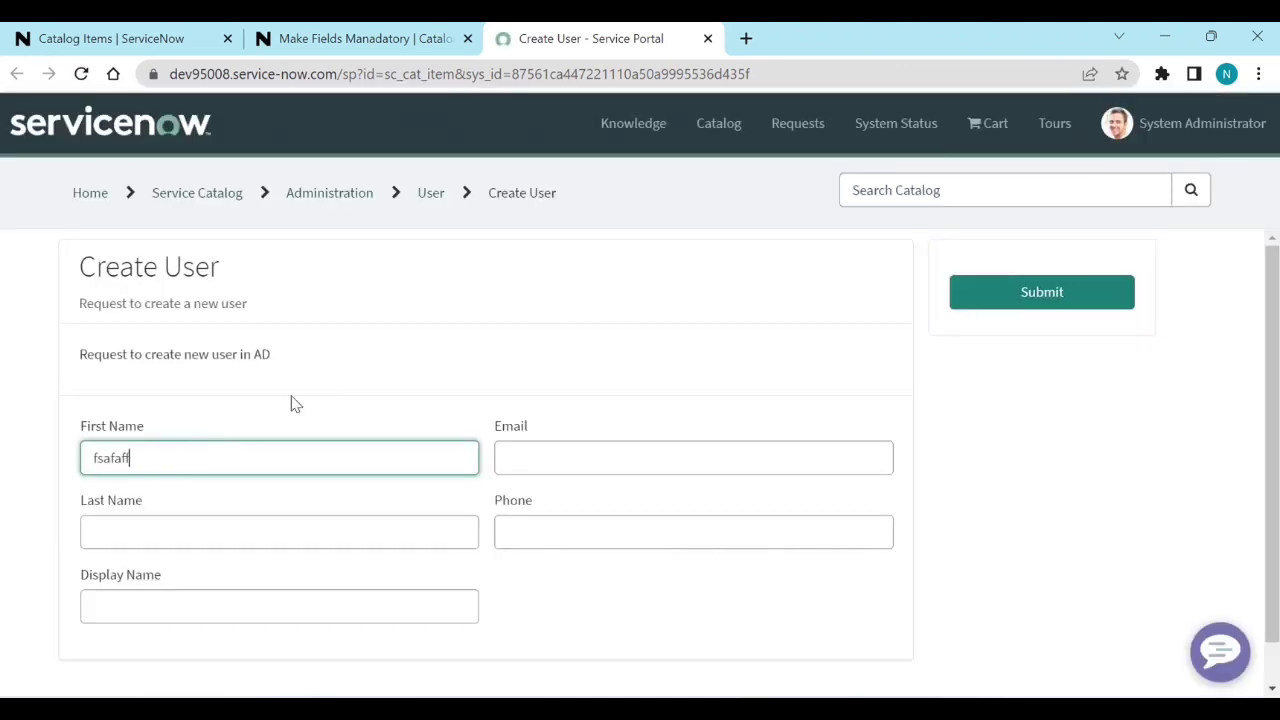
type("f")
left_click(295, 403)
left_click(129, 600)
type("fdsffdsfs")
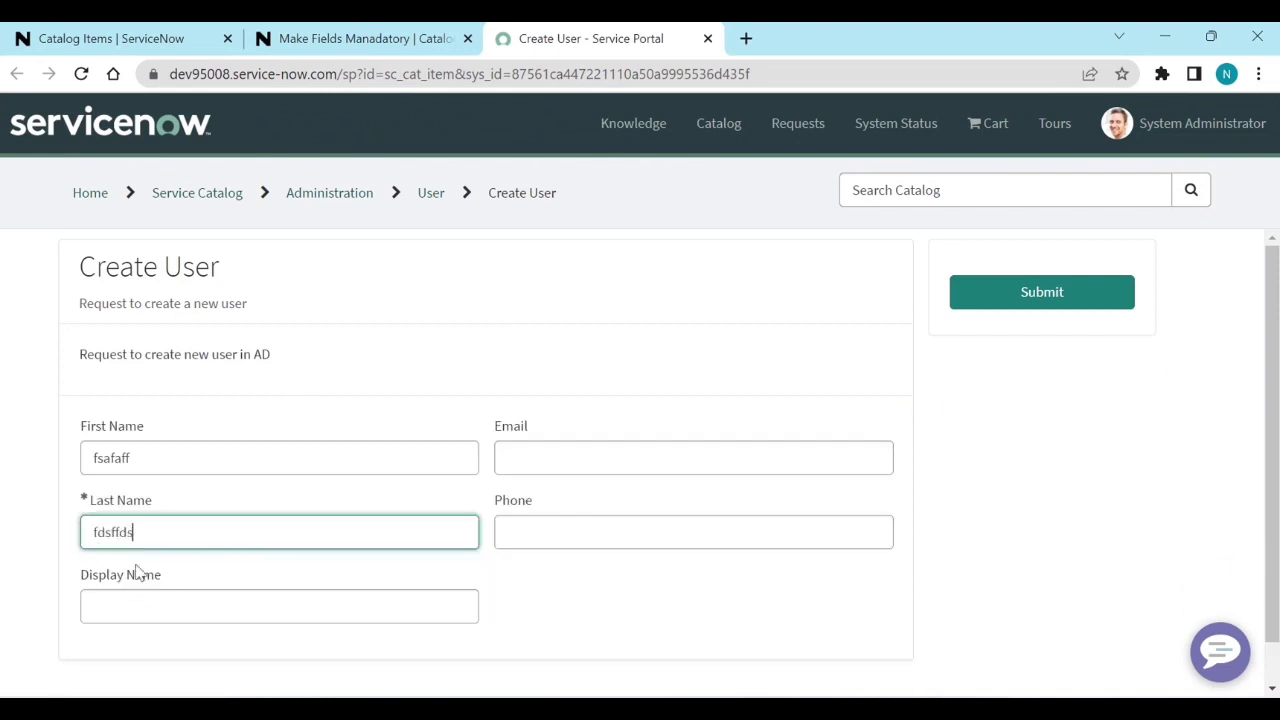
left_click(378, 386)
Empty the First Name to test whether the Execute if false script clears the Last Name value.
double_click(200, 461)
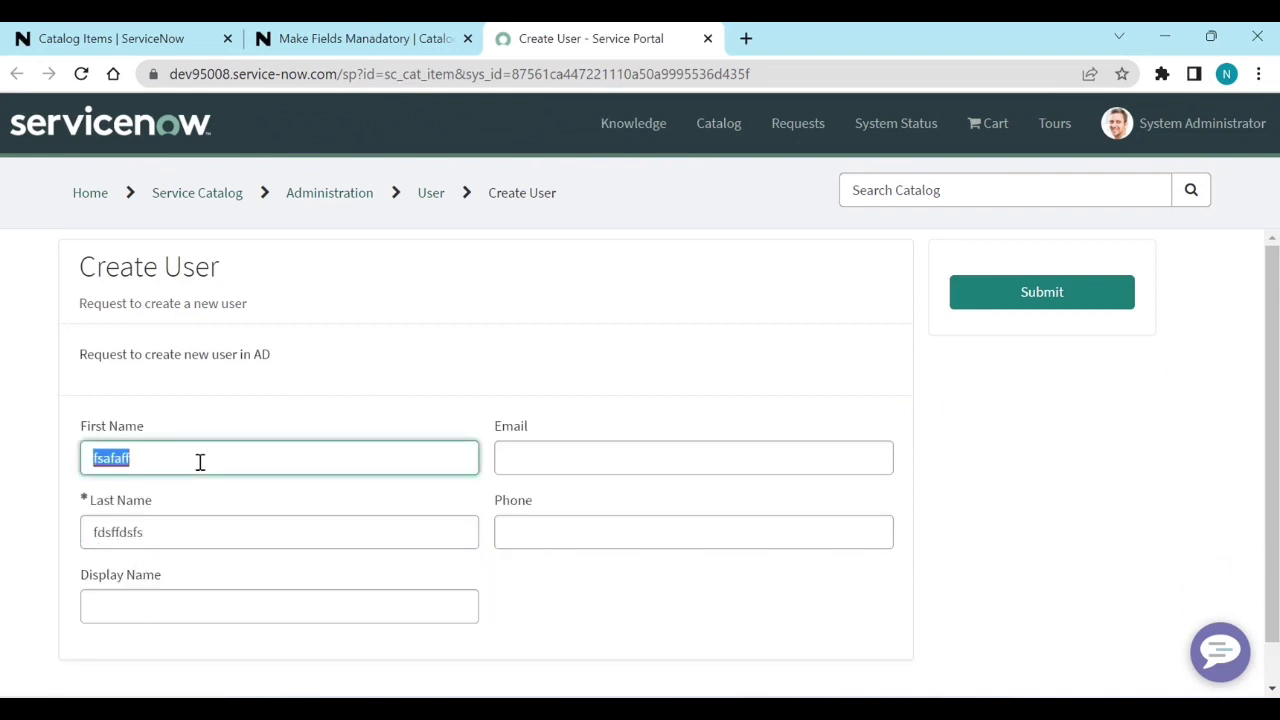
key("BackSpace")
left_click(240, 515)
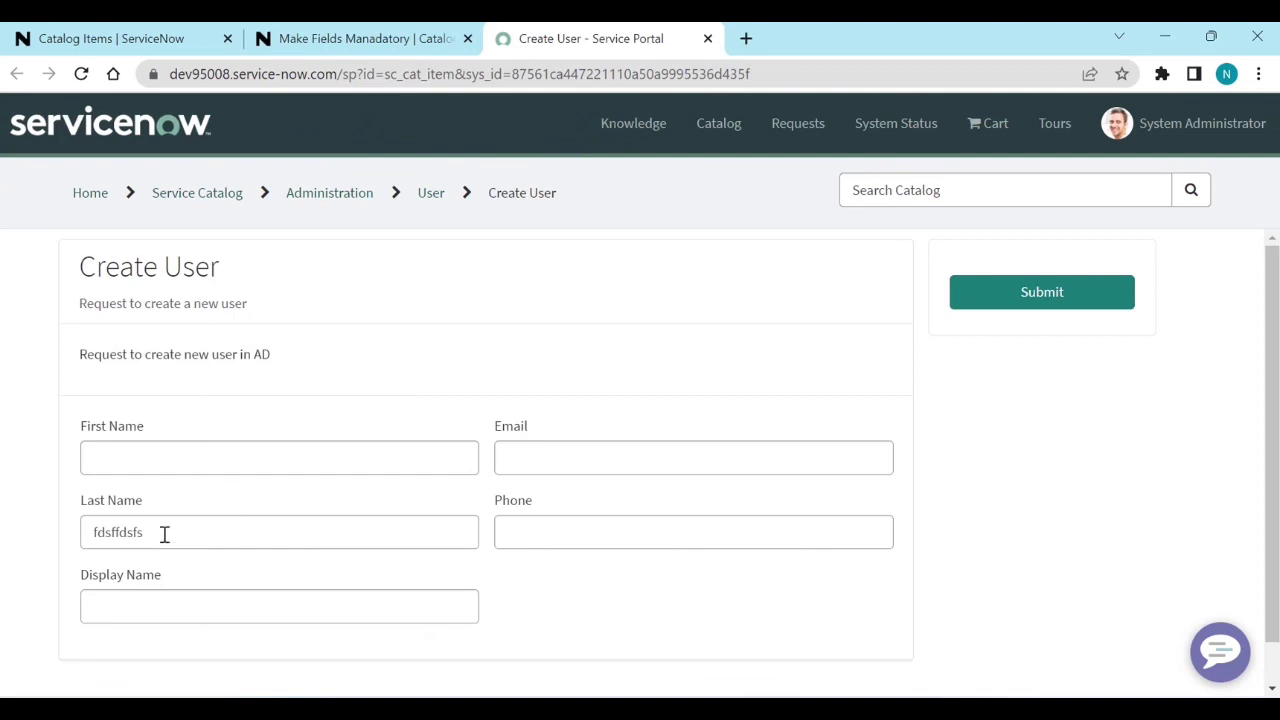
Set Run scripts in UI type to All on the Make Fields Manadatory policy and save it.
left_click(369, 46)
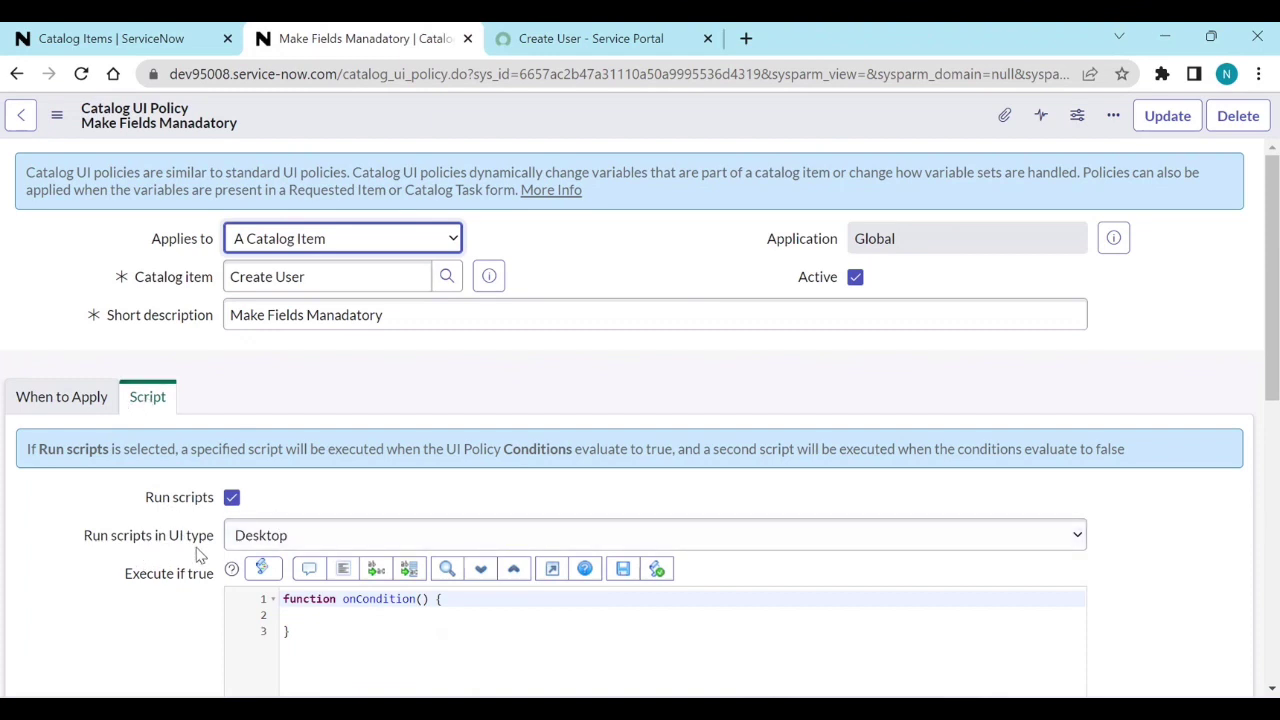
left_click(278, 545)
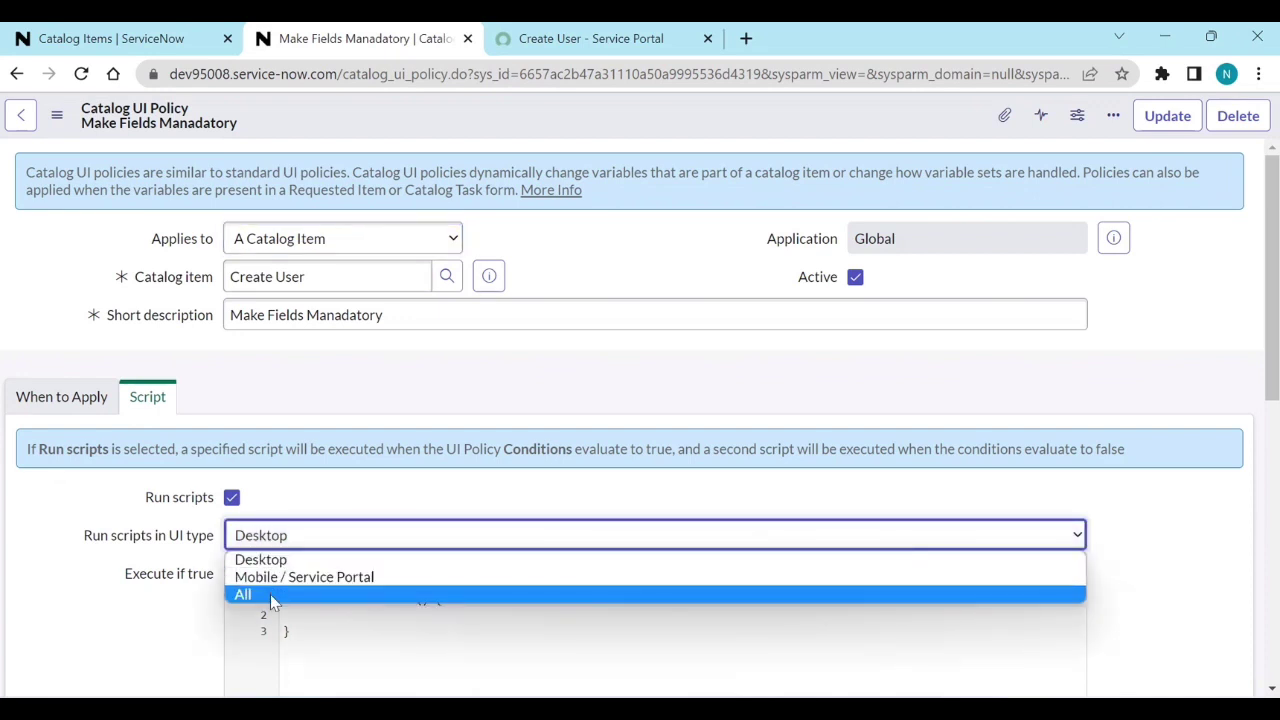
left_click(272, 597)
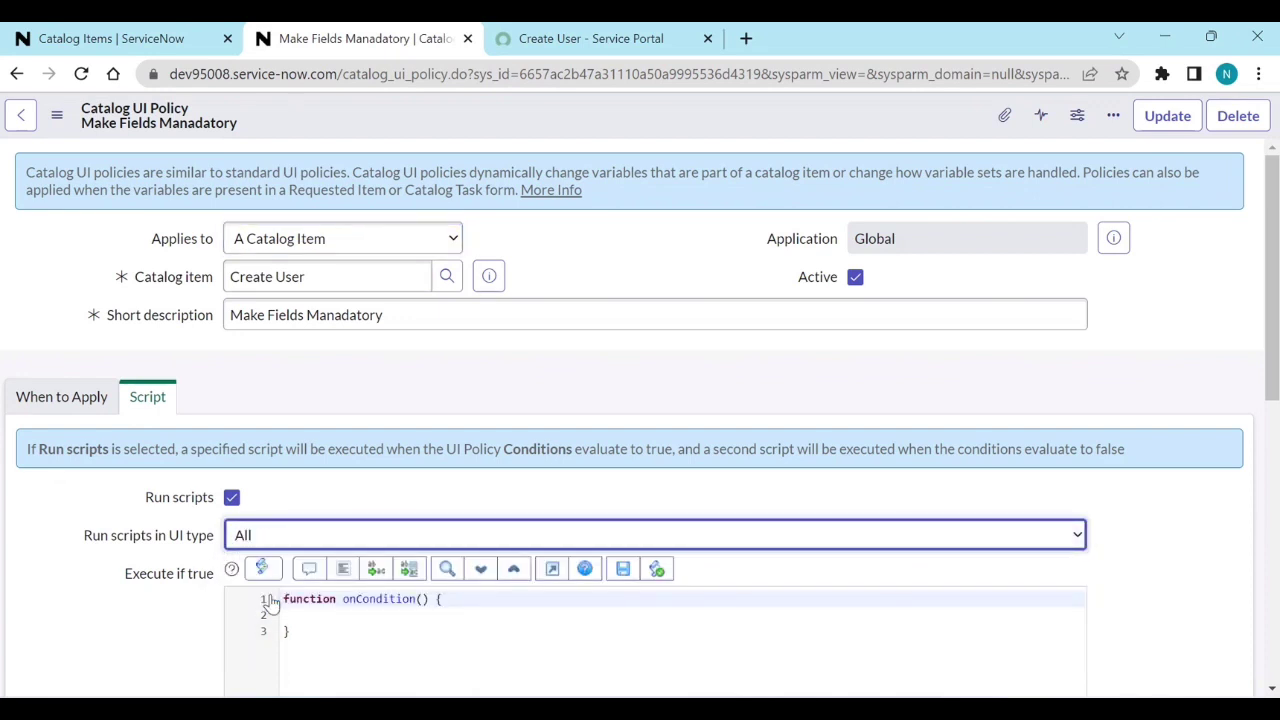
right_click(463, 131)
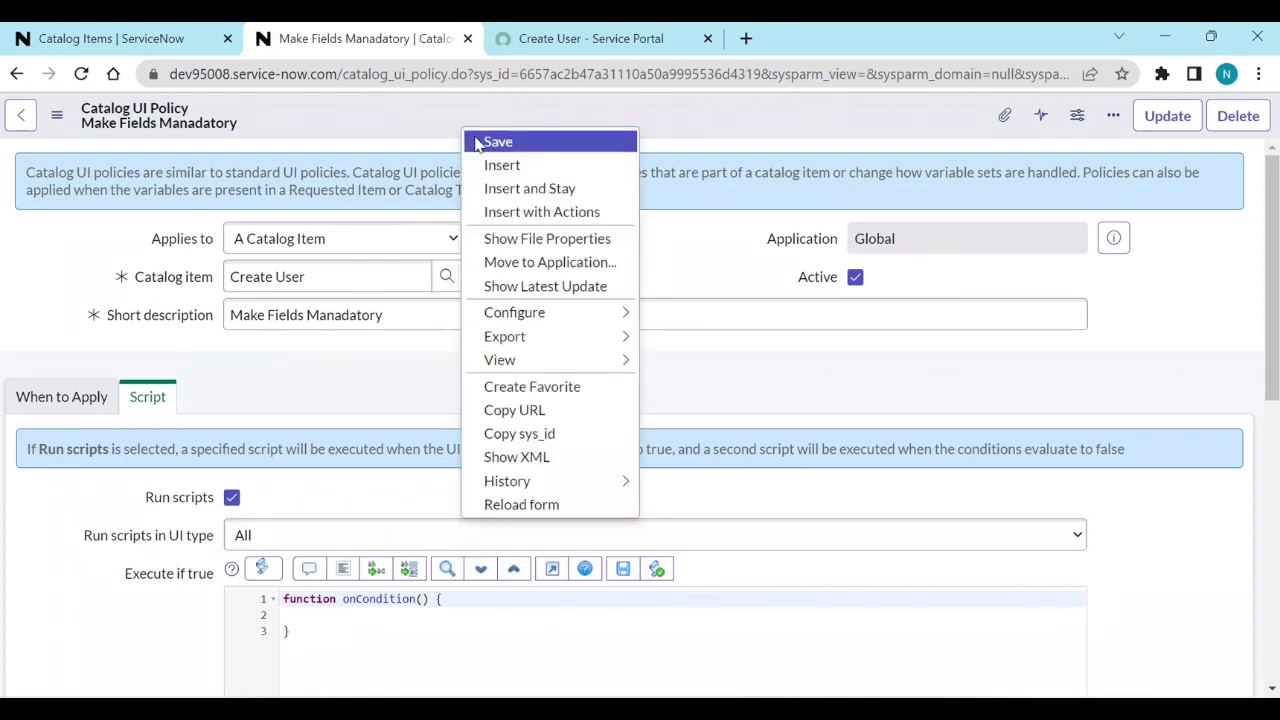
left_click(498, 142)
Reload the Create User form and enter "fdfdfdasF" as the First Name and "fsdfsfs" as the Last Name.
left_click(526, 39)
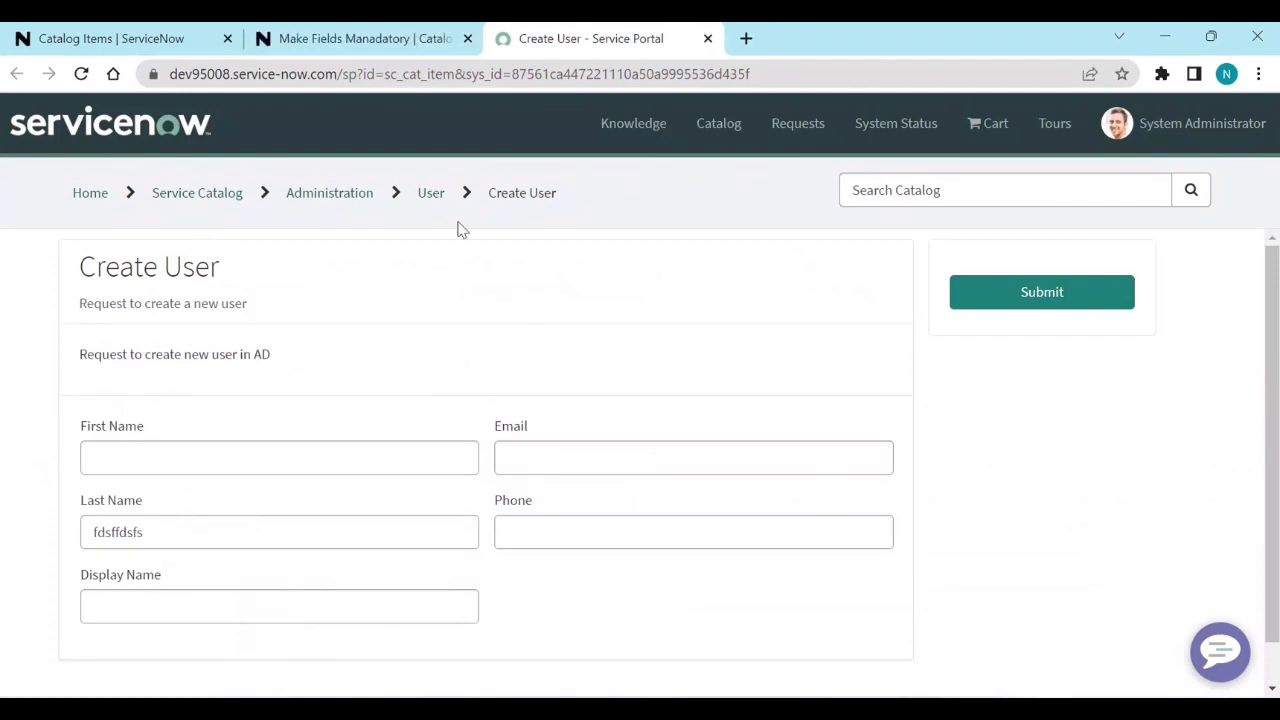
left_click(81, 74)
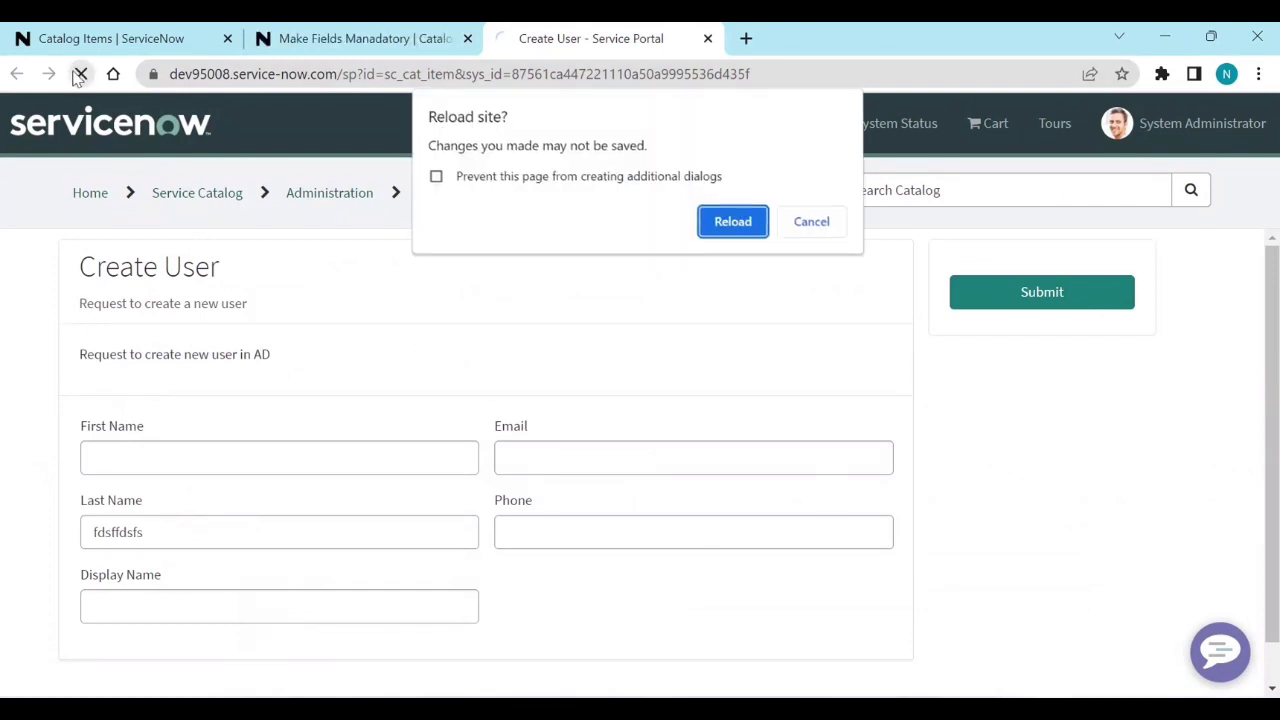
left_click(720, 218)
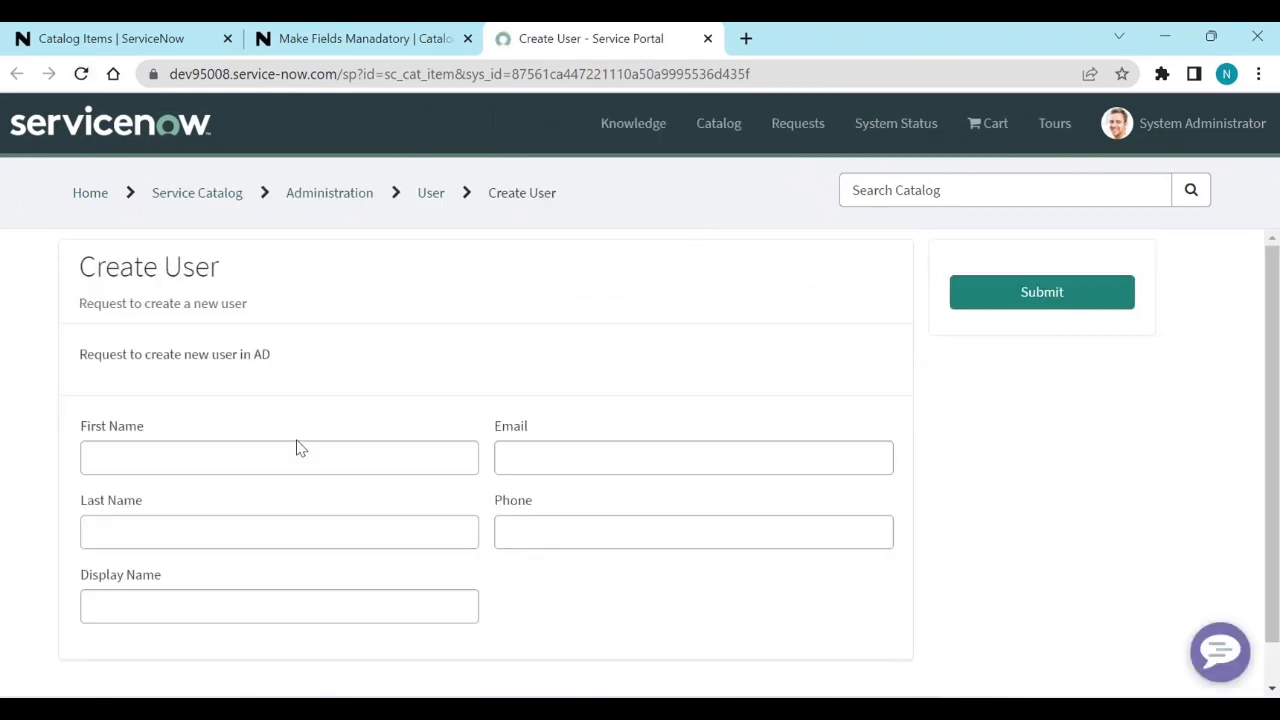
left_click(217, 456)
type("fdfdfdasF")
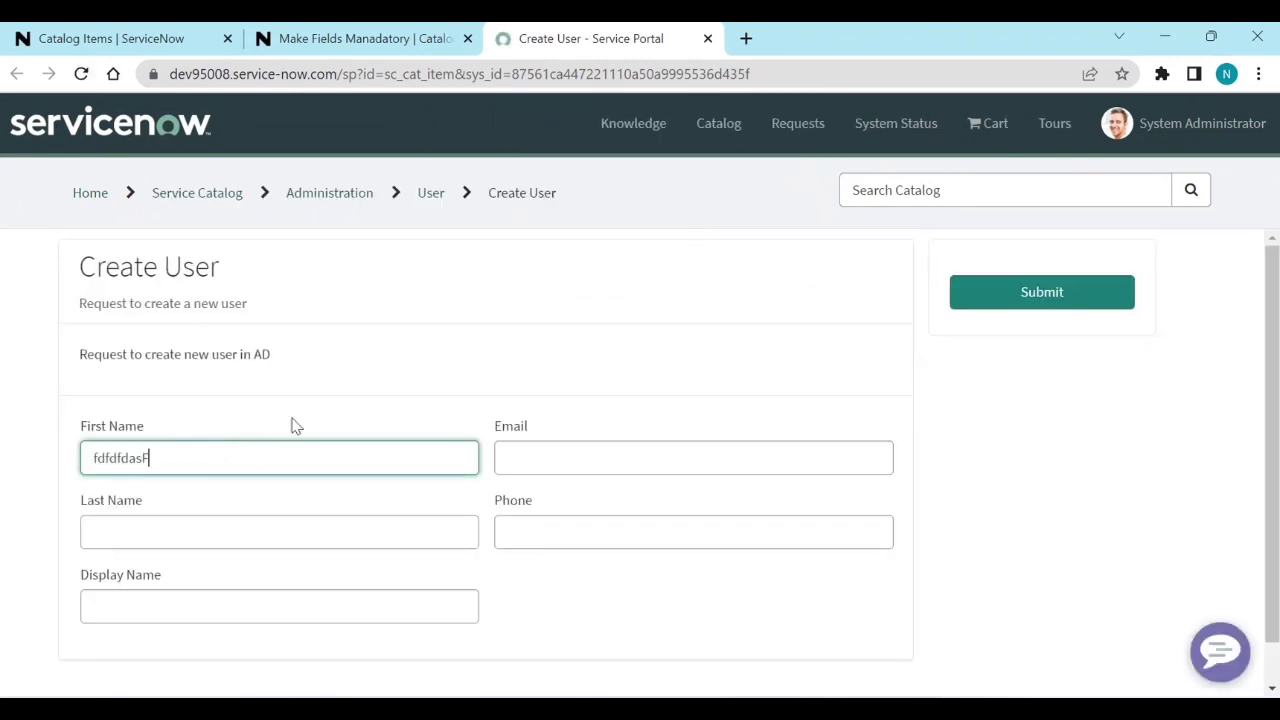
left_click(183, 526)
type("fsdfsfs")
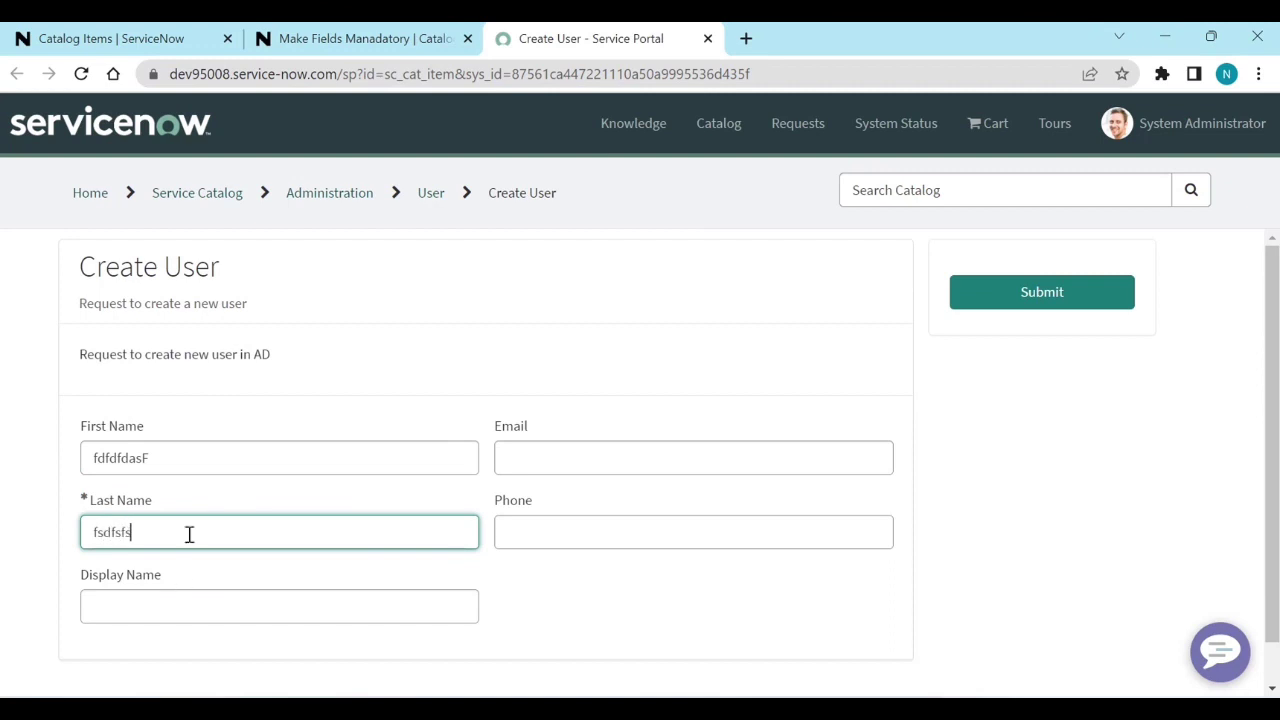
Empty the First Name again to retest the Last Name clearing with the script running on all UI types.
double_click(197, 457)
key("BackSpace")
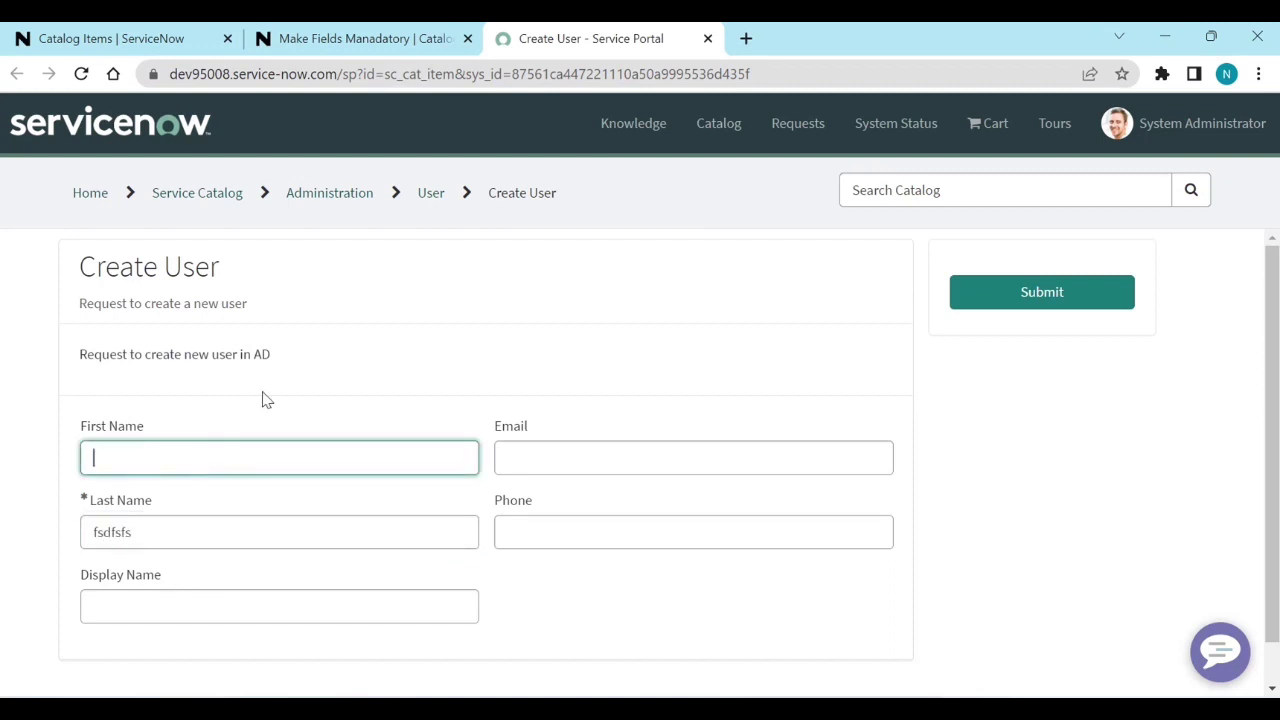
left_click(294, 393)
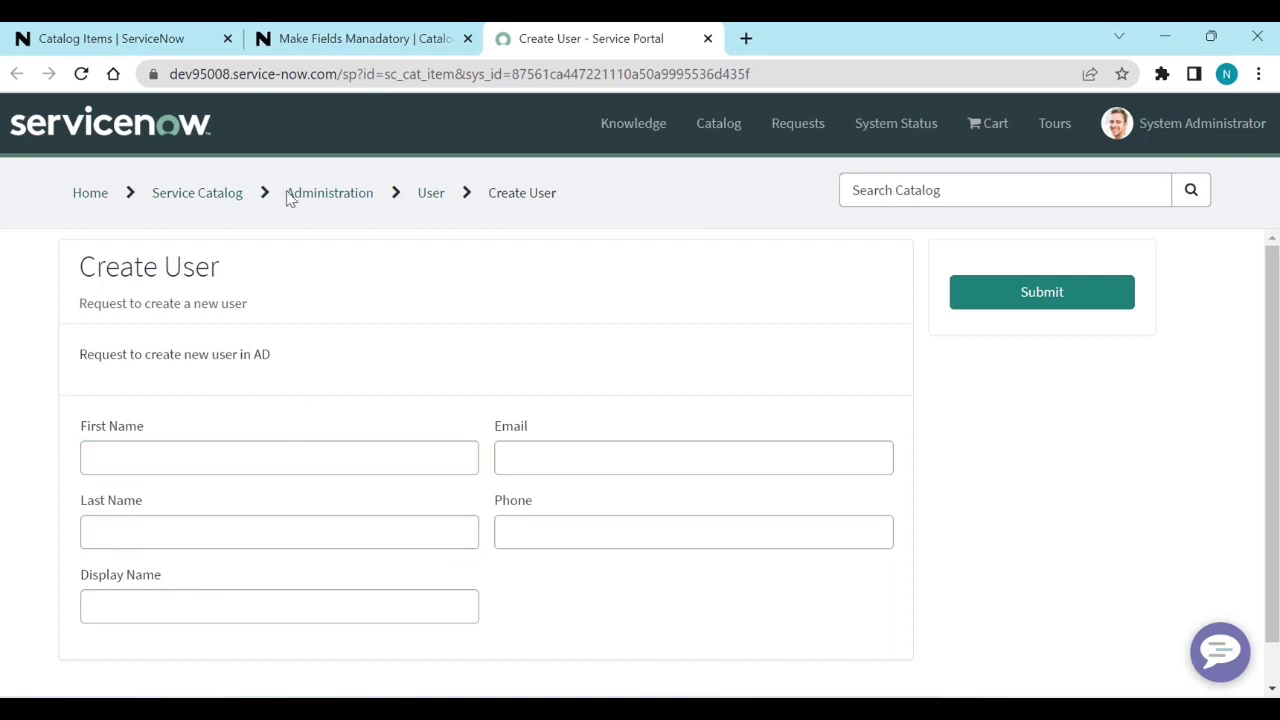
Review the policy's first_name condition, view options, last_name action and Reverse if false setting.
left_click(331, 45)
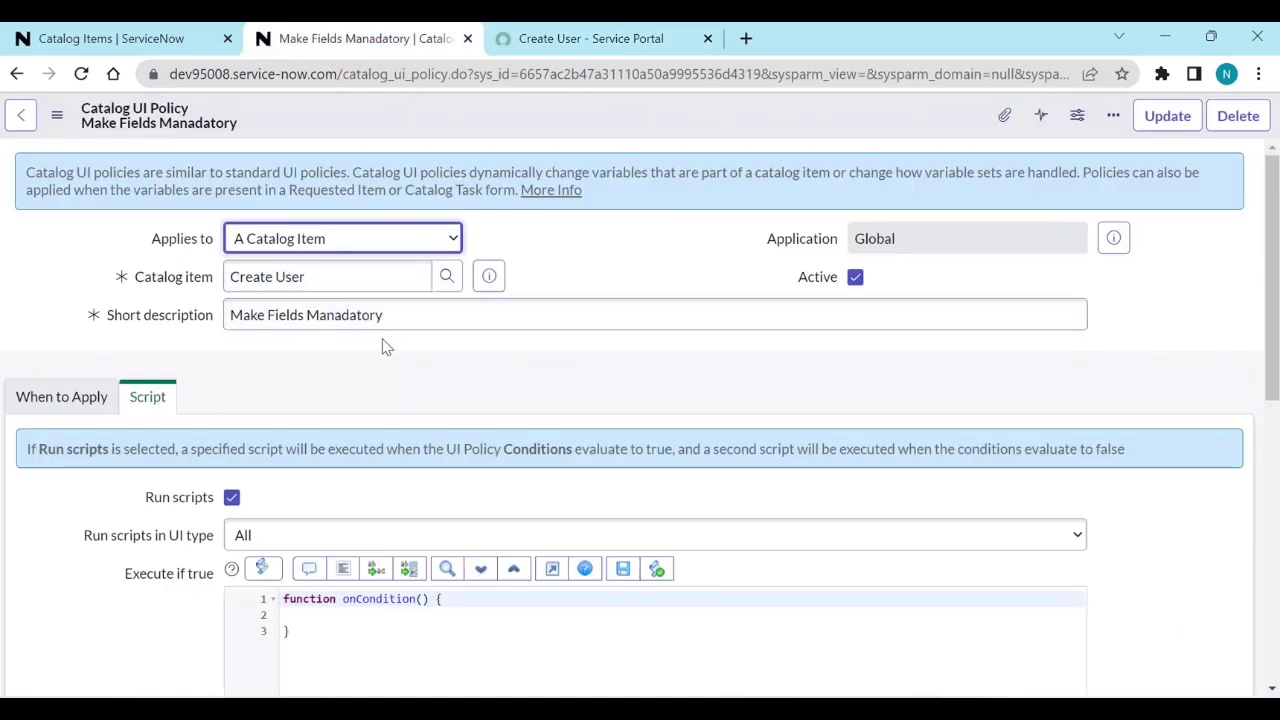
scroll(263, 410, "down", 3)
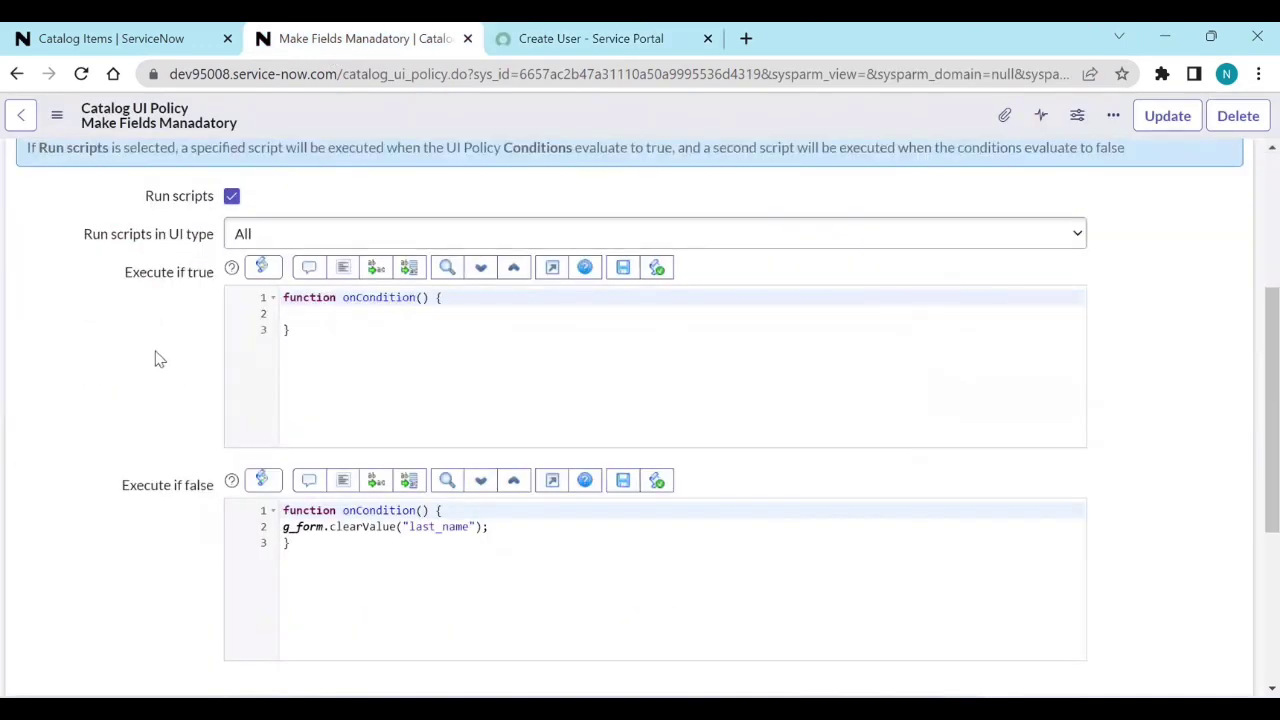
scroll(155, 358, "up", 2)
left_click(50, 300)
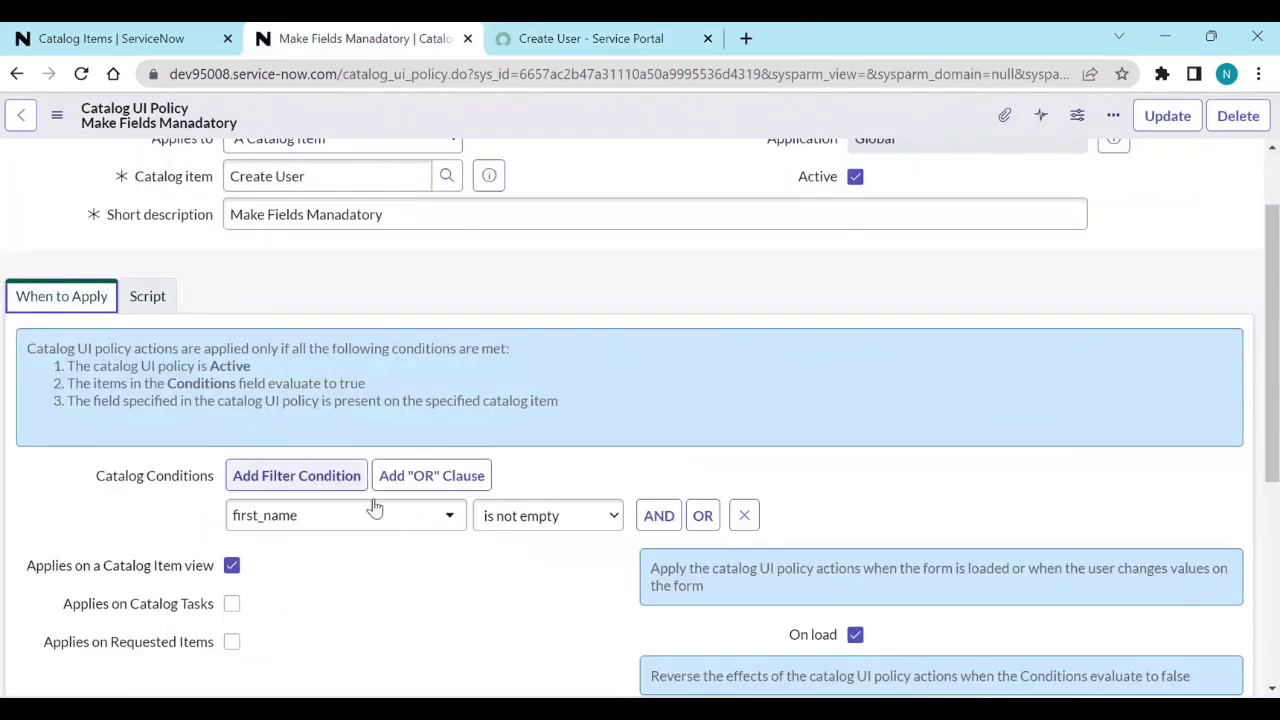
scroll(529, 531, "down", 2)
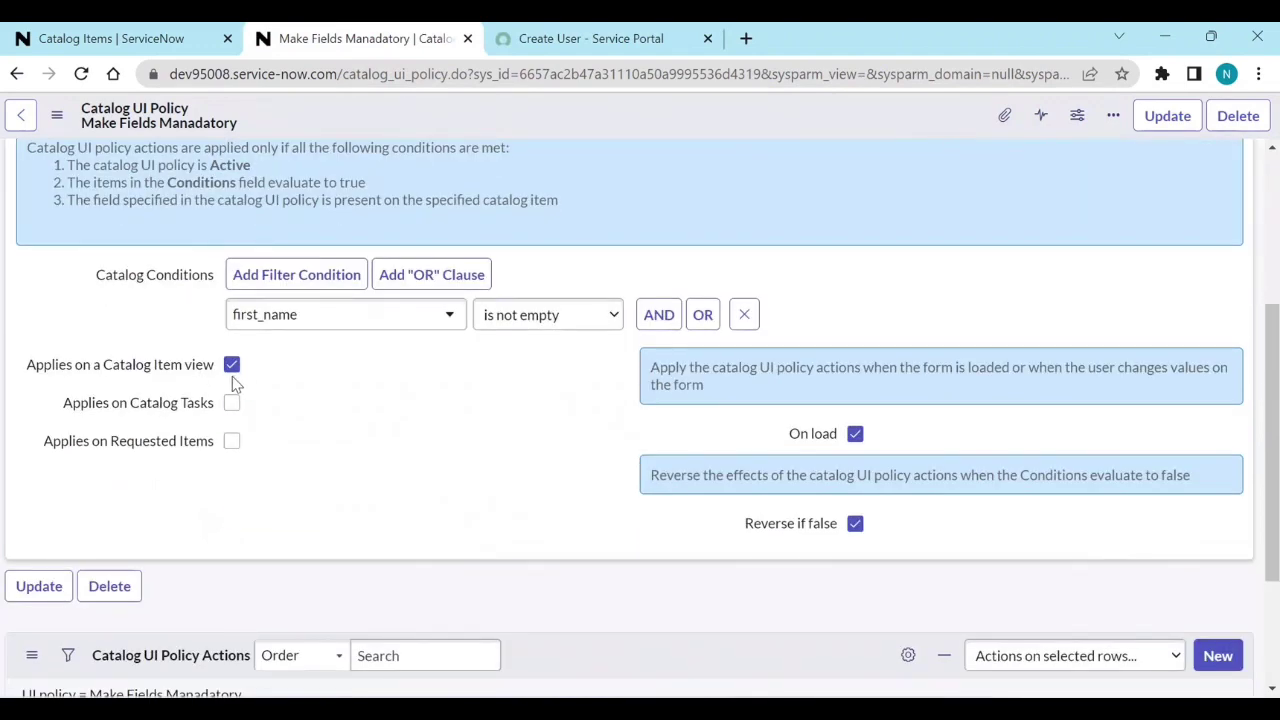
scroll(289, 460, "down", 2)
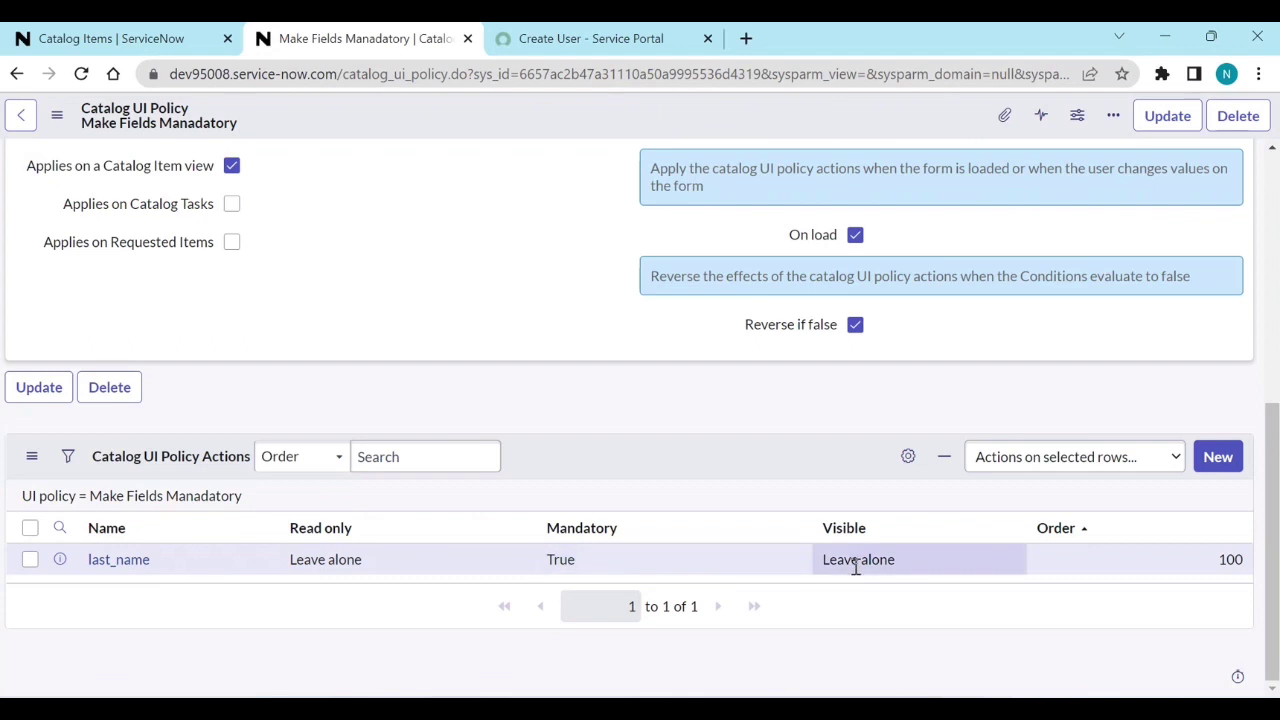
scroll(523, 406, "up", 3)
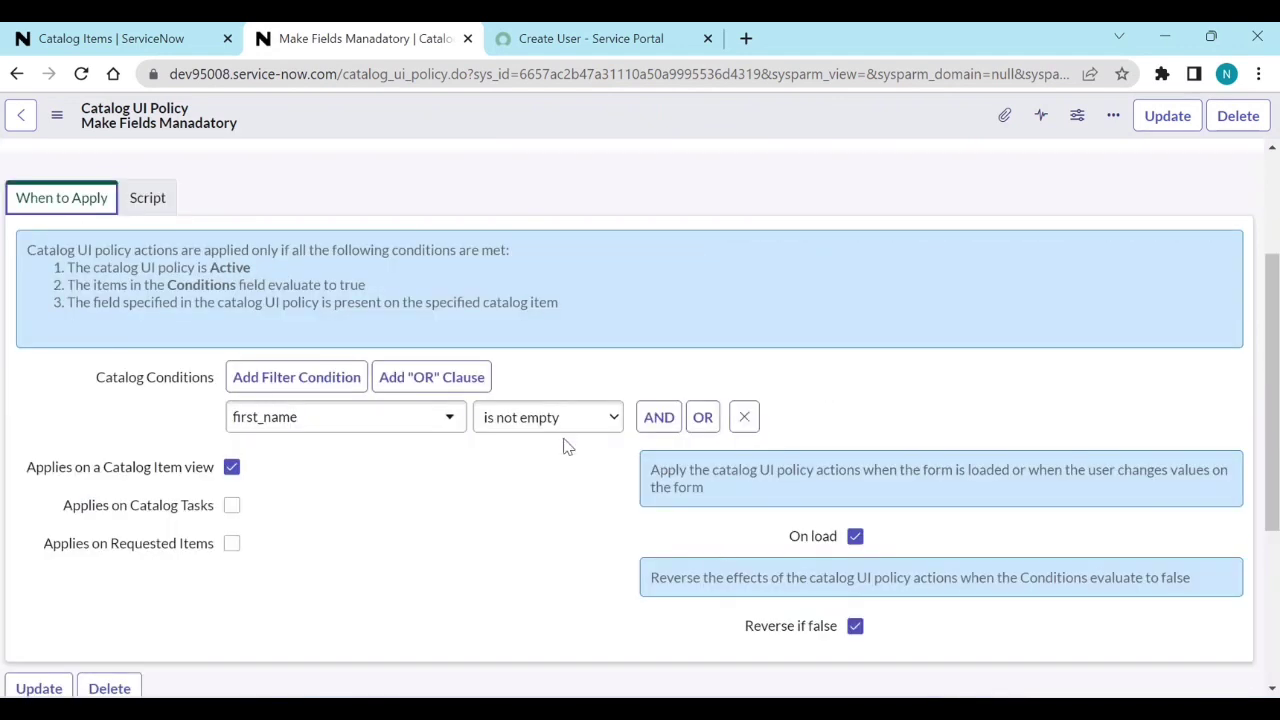
triple_click(740, 626)
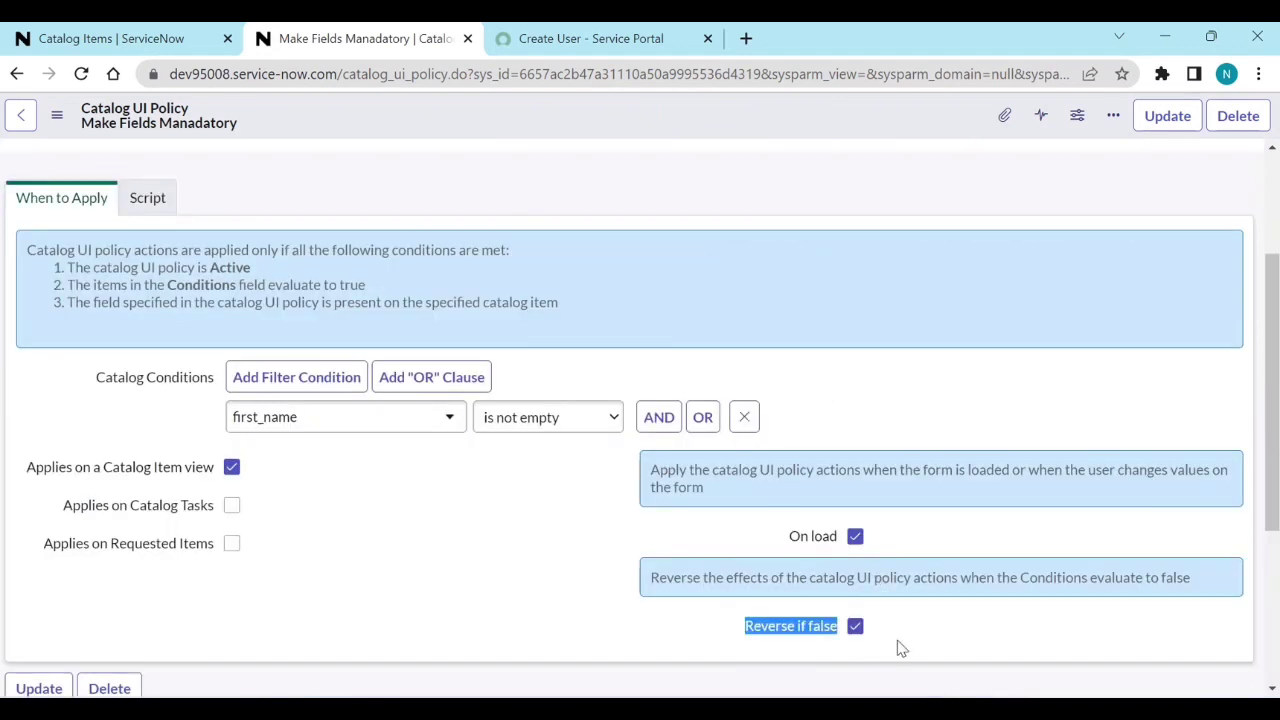
Review the policy's Execute if true and Execute if false scripts, then return to the Create User form.
left_click(148, 200)
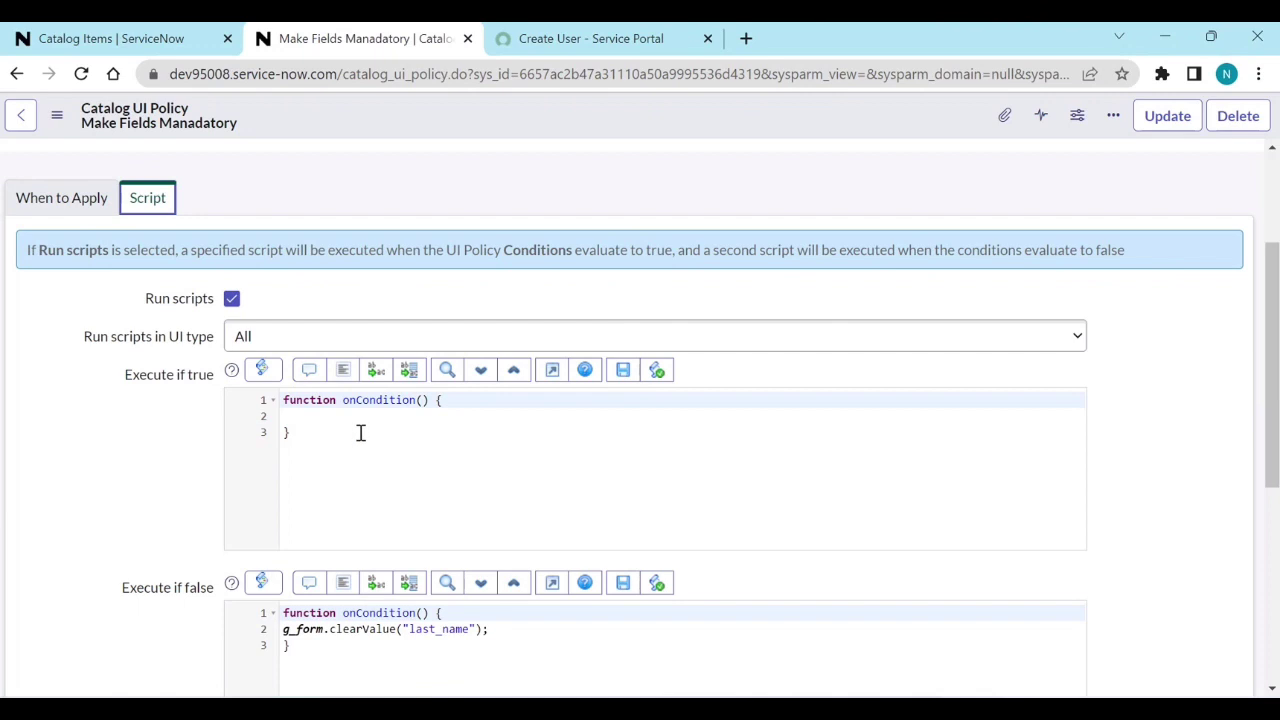
left_click(315, 422)
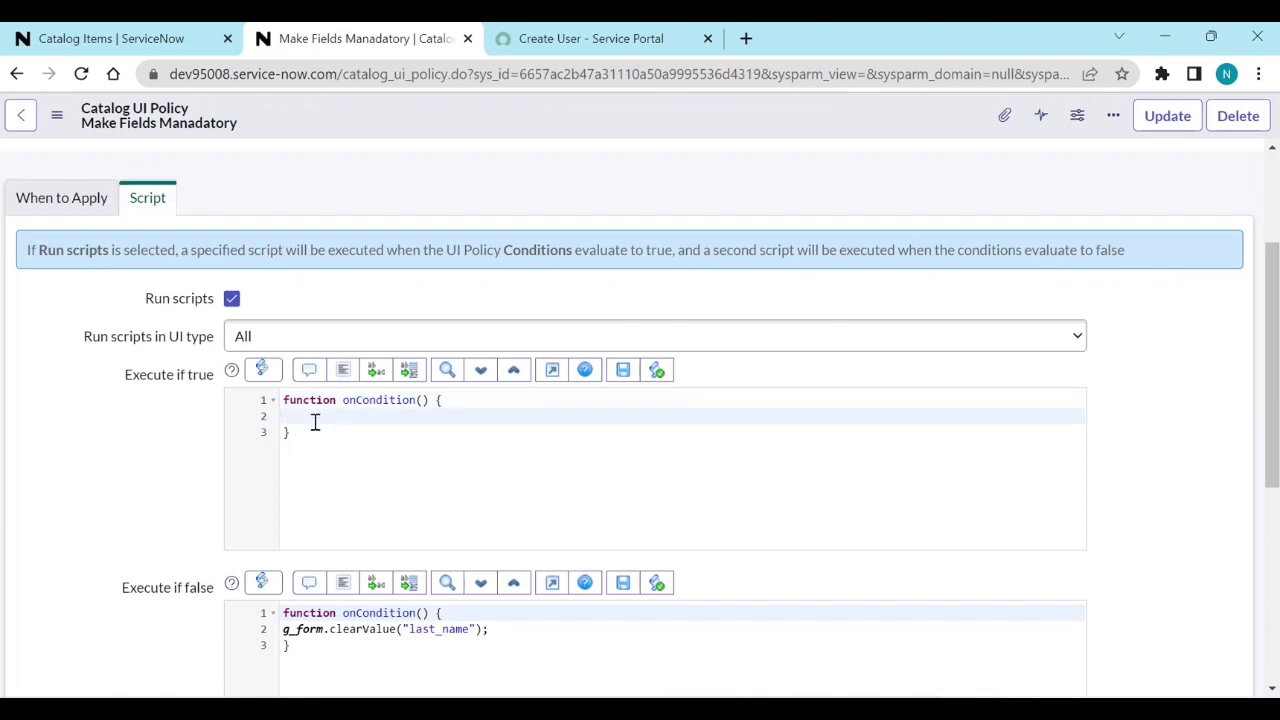
scroll(166, 483, "down", 2)
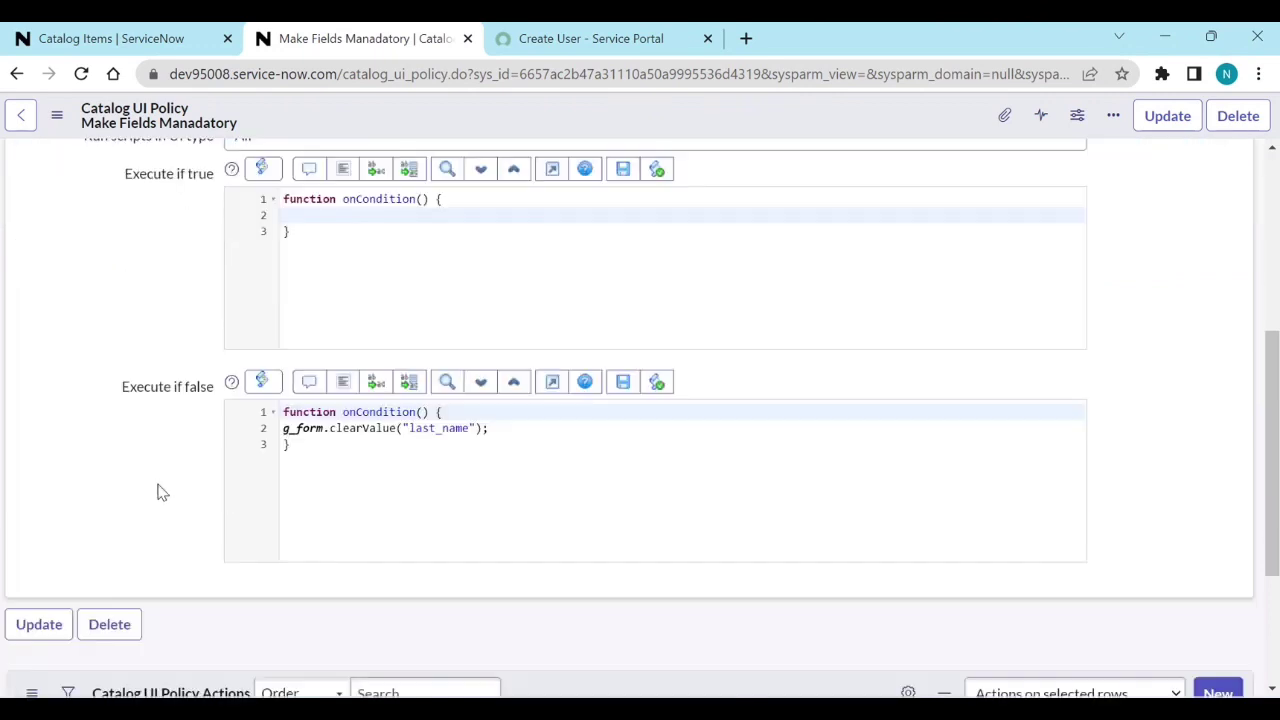
left_click(359, 482)
left_click_drag(319, 470, 268, 414)
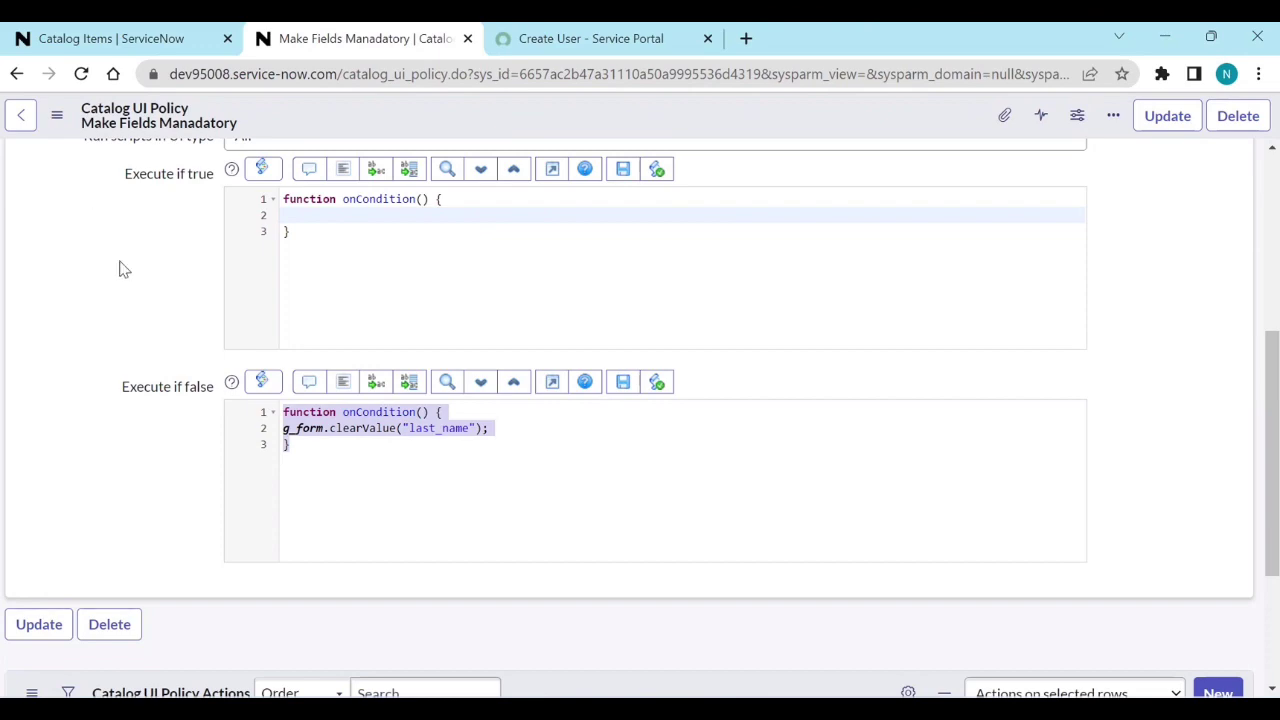
left_click(560, 42)
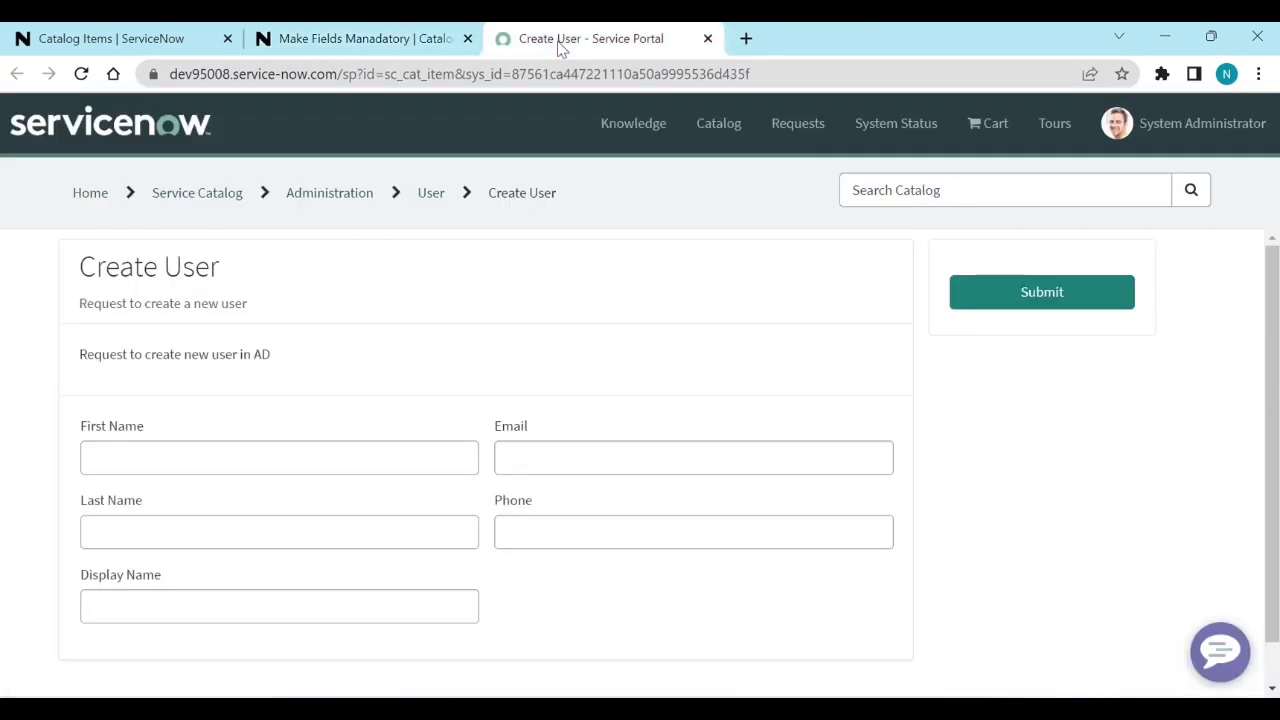